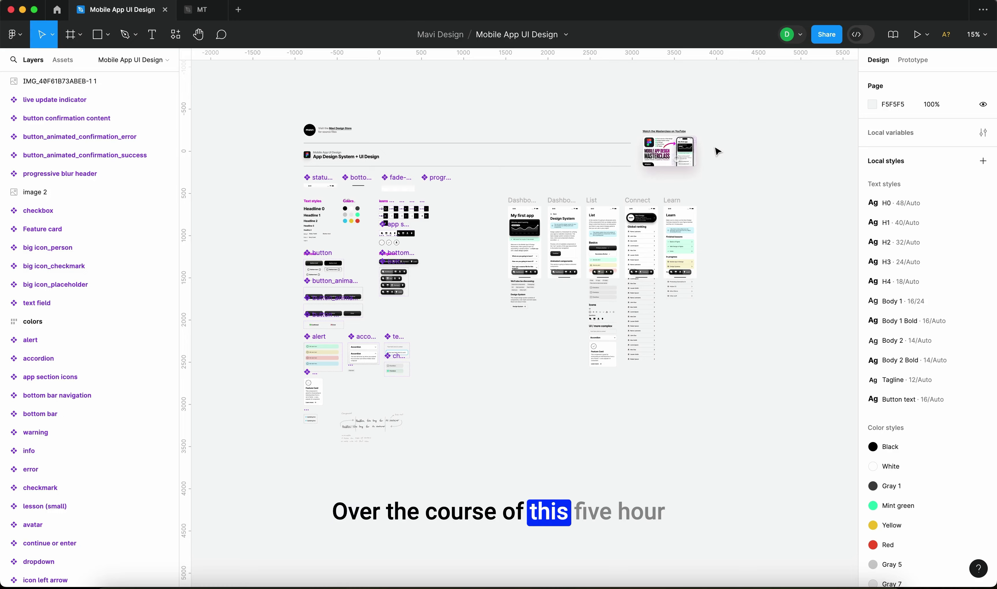
Look over the Masterclass banner, the app screens and the design system components on the canvas
scroll(704, 142, up, 10)
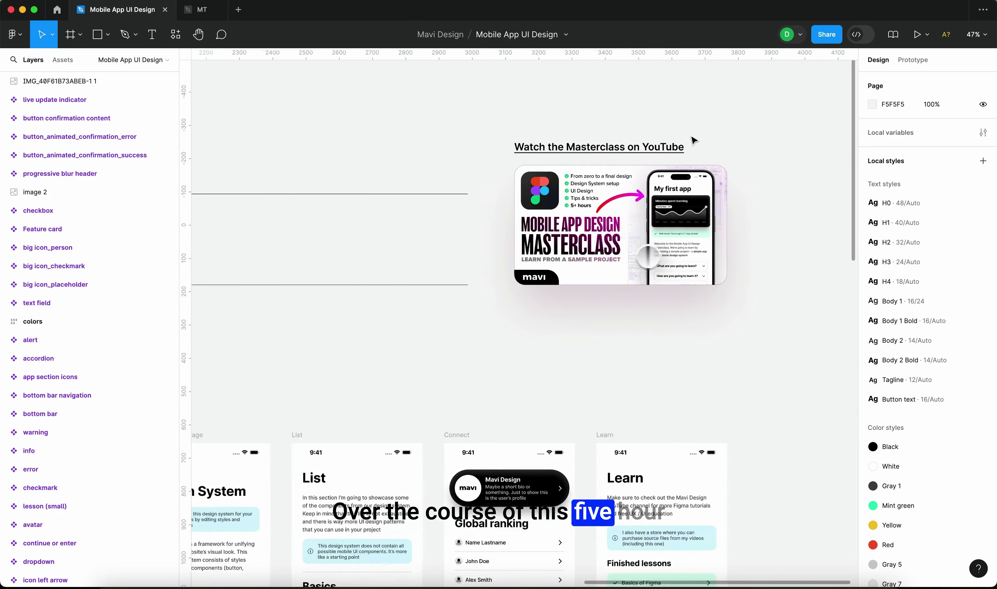
click(488, 128)
click(473, 136)
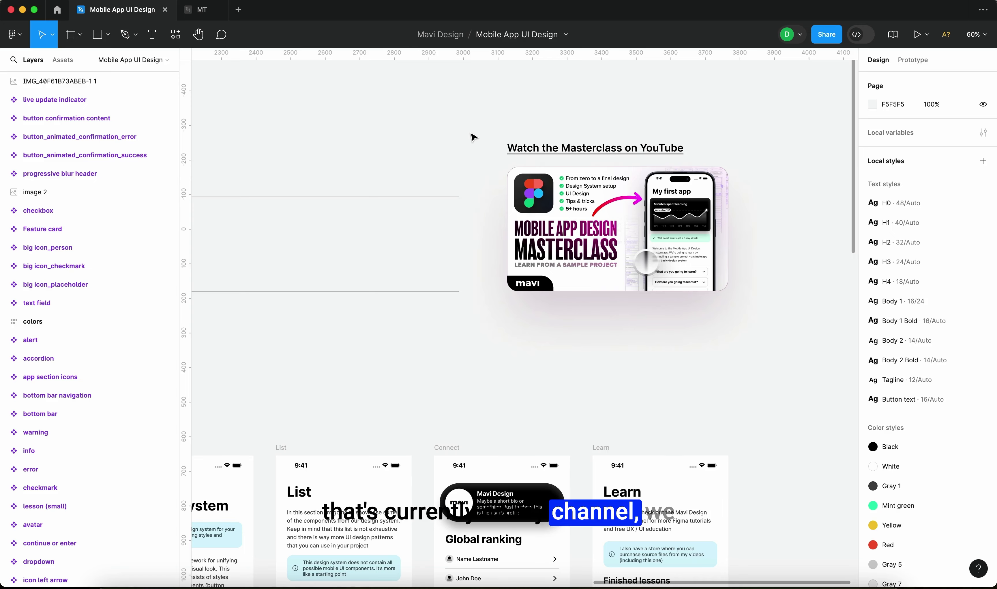
scroll(473, 137, down, 10)
scroll(306, 250, left, 3)
drag(446, 507, 234, 200)
click(633, 489)
drag(748, 468, 463, 237)
click(445, 328)
scroll(446, 334, left, 3)
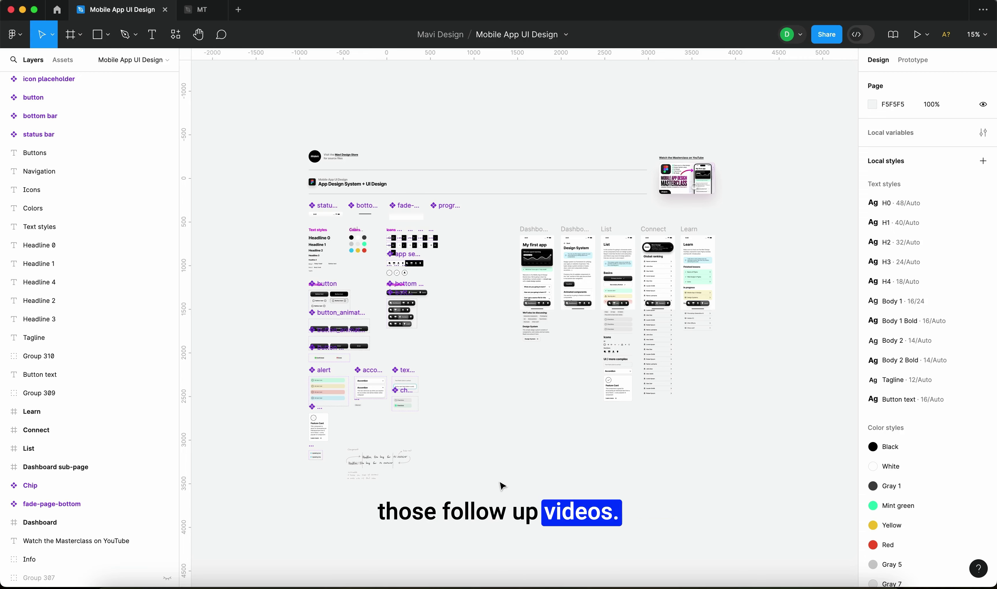
Examine the handwritten sketch of the component for headlines too long for their container
scroll(465, 406, up, 15)
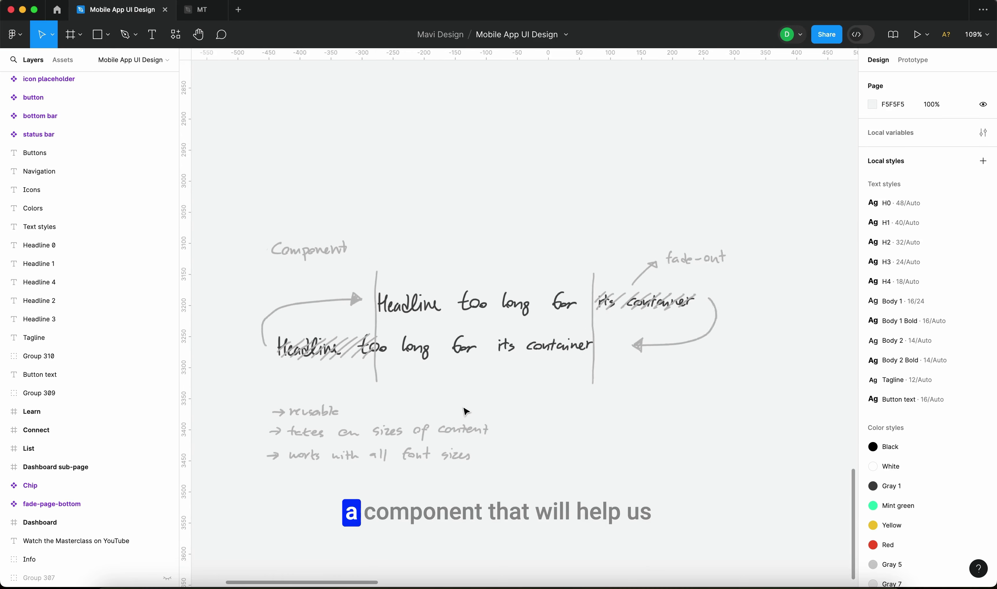
scroll(481, 159, down, 2)
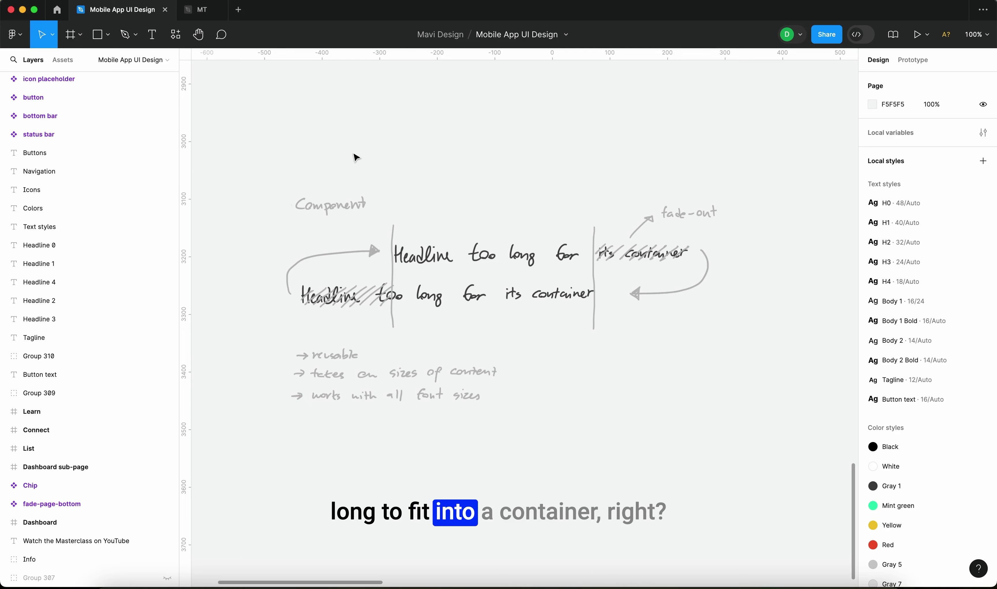
drag(415, 142, 387, 314)
scroll(388, 314, down, 5)
drag(554, 315, 371, 443)
scroll(371, 442, up, 5)
scroll(371, 443, right, 4)
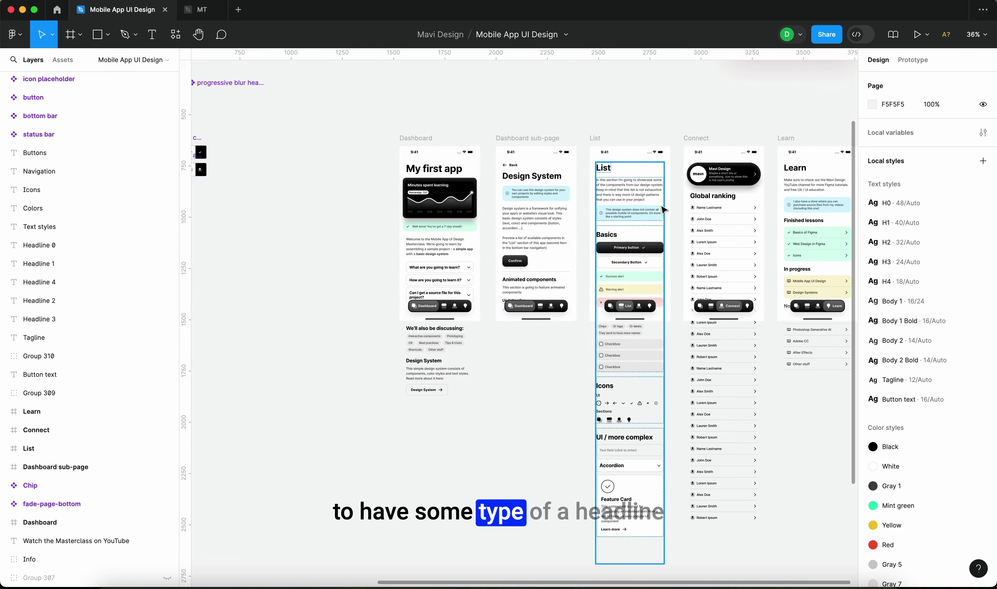
Inspect the Basics headline in the List screen against the width of its basic info container
scroll(615, 226, up, 8)
super+click(542, 275)
drag(542, 276, 424, 283)
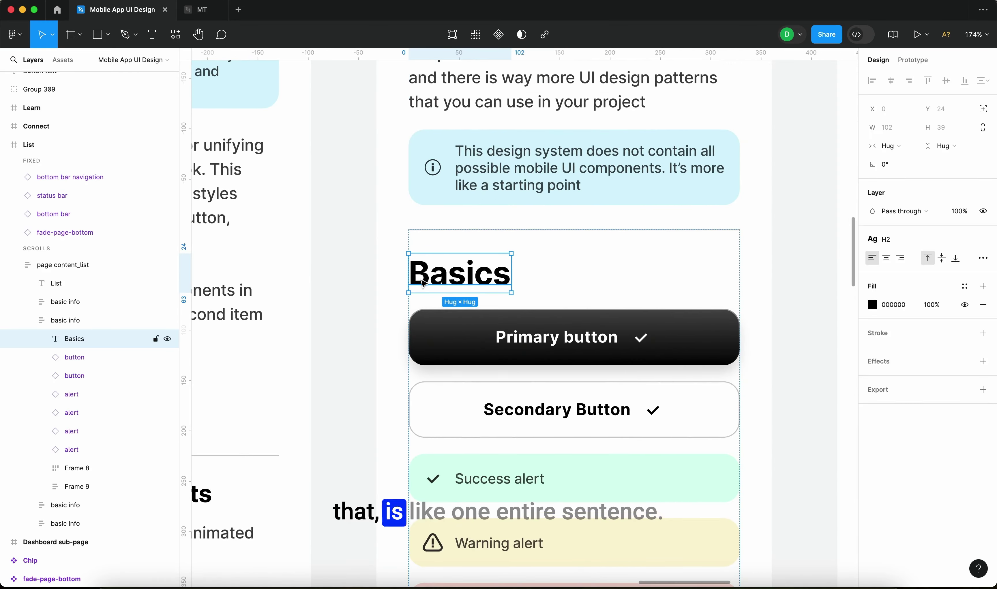
click(803, 294)
double_click(448, 280)
double_click(448, 280)
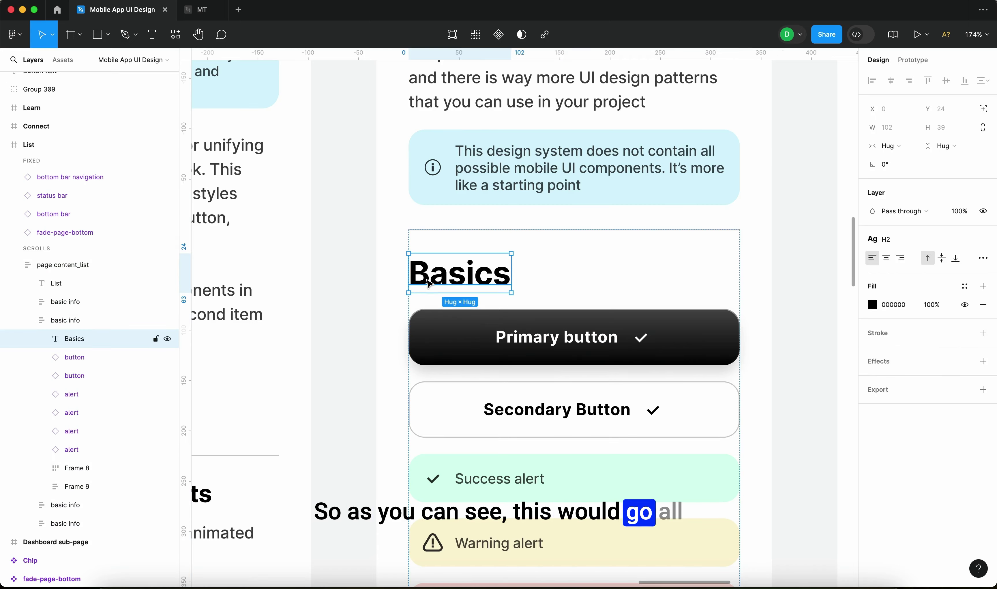
scroll(608, 284, right, 15)
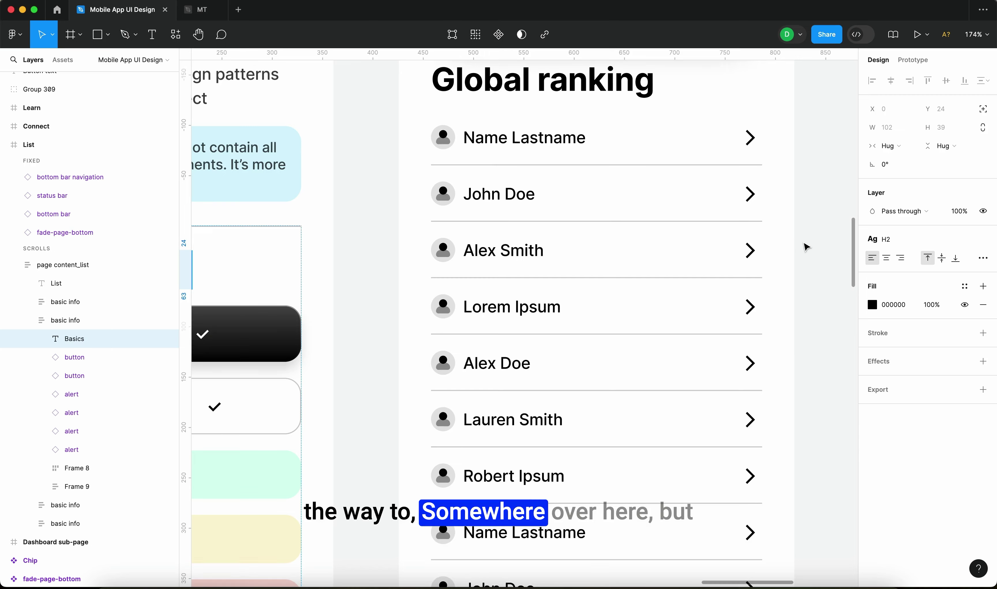
scroll(808, 245, left, 8)
scroll(430, 256, left, 5)
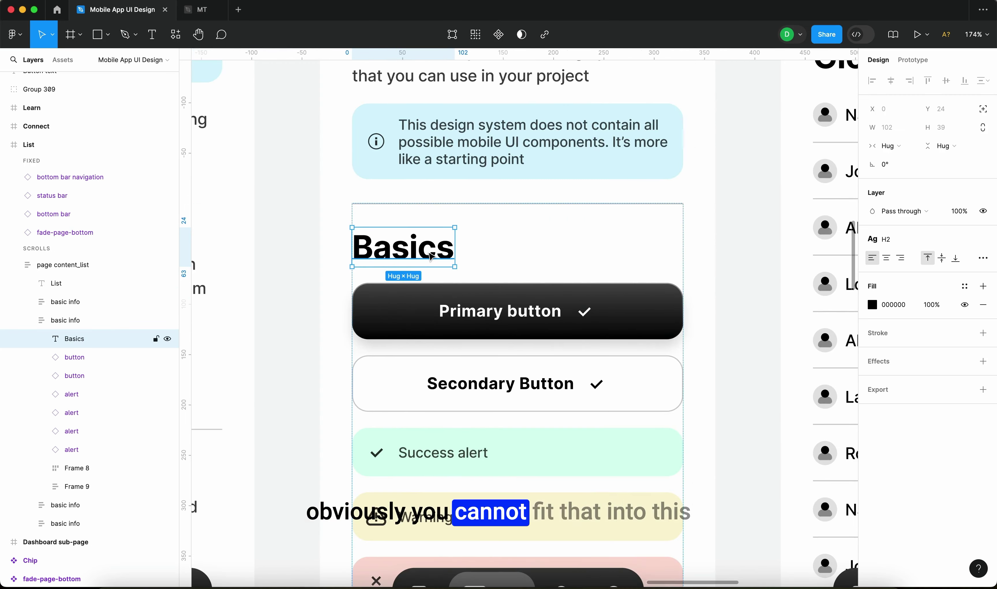
click(681, 239)
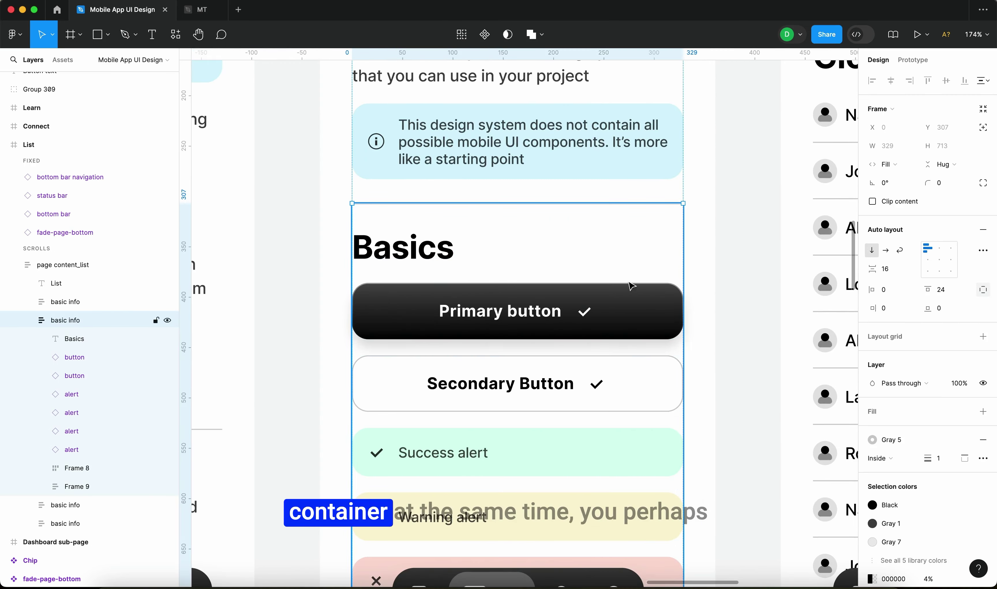
click(715, 270)
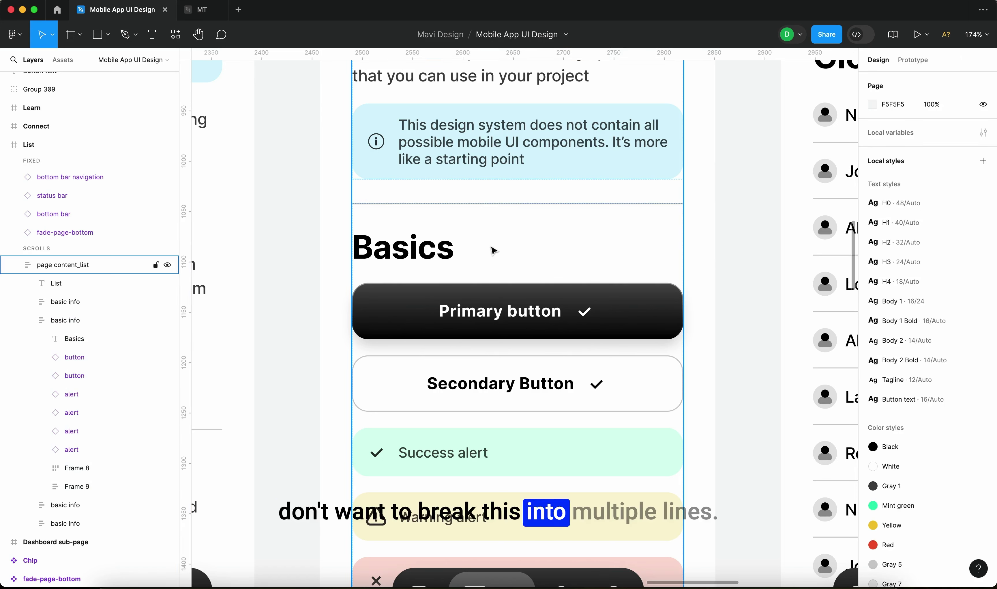
Review the sketched headline component and its requirements, and look over the whole design system canvas
scroll(739, 278, down, 15)
scroll(509, 362, down, 4)
scroll(509, 362, left, 3)
scroll(529, 344, up, 10)
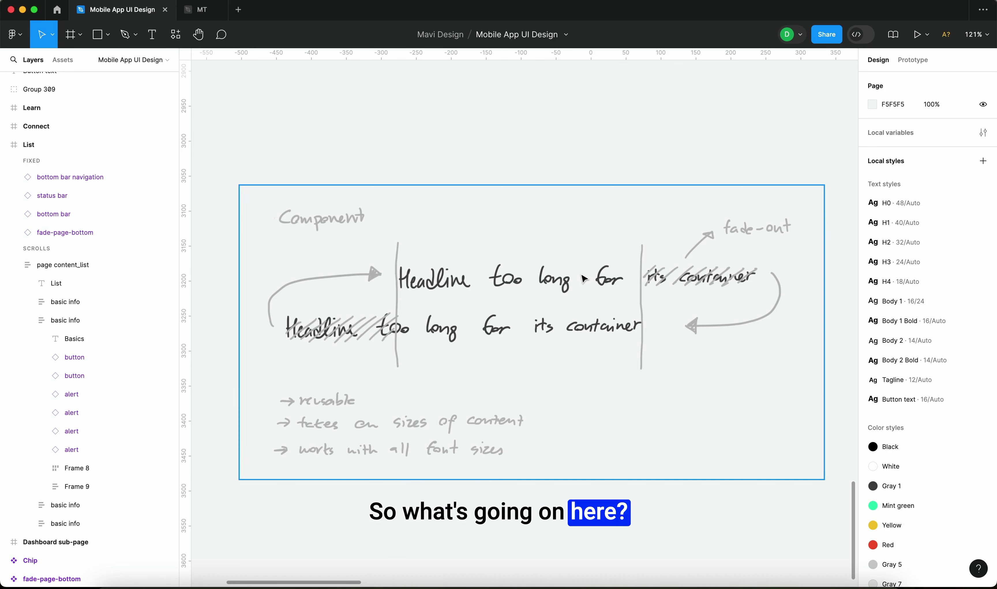
scroll(444, 236, right, 2)
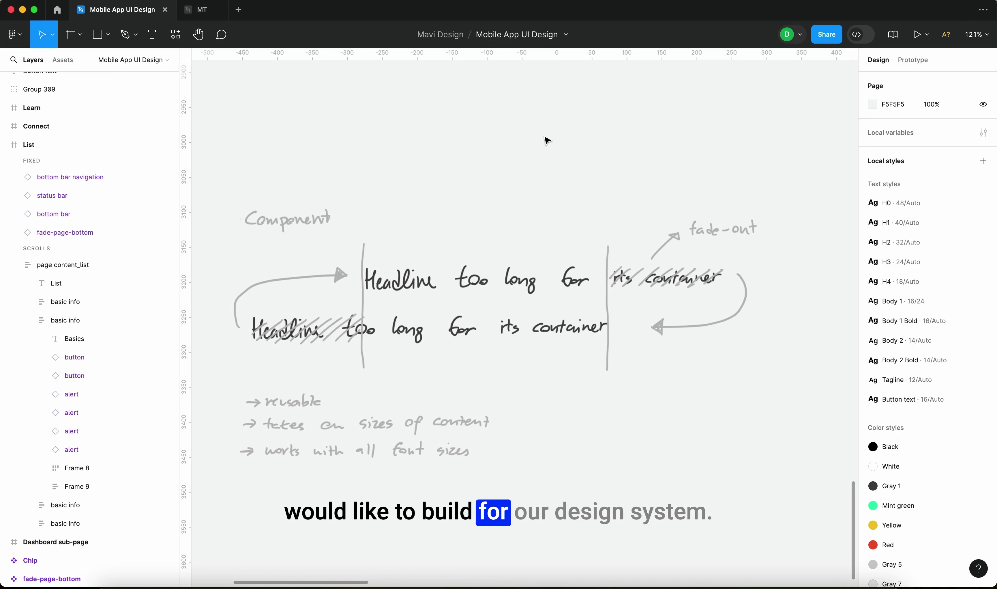
scroll(545, 140, down, 10)
scroll(612, 300, down, 10)
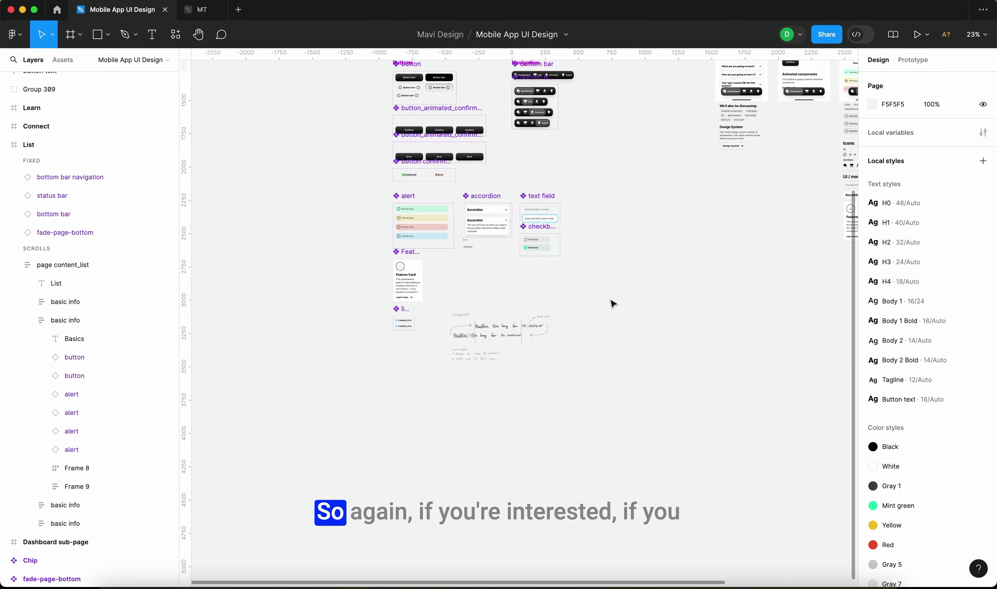
scroll(563, 332, up, 10)
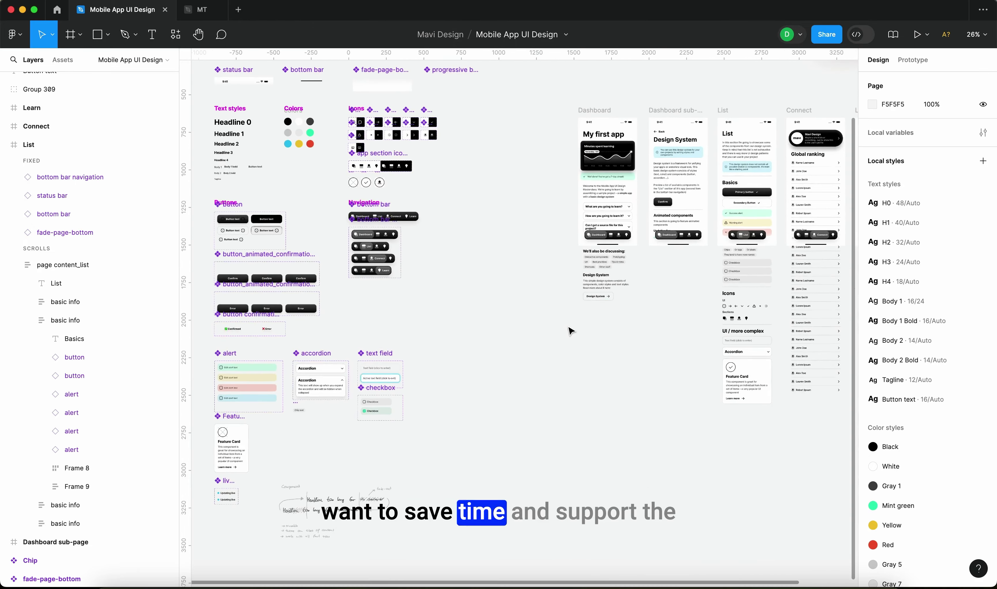
scroll(530, 352, down, 2)
scroll(469, 347, down, 6)
scroll(469, 346, down, 3)
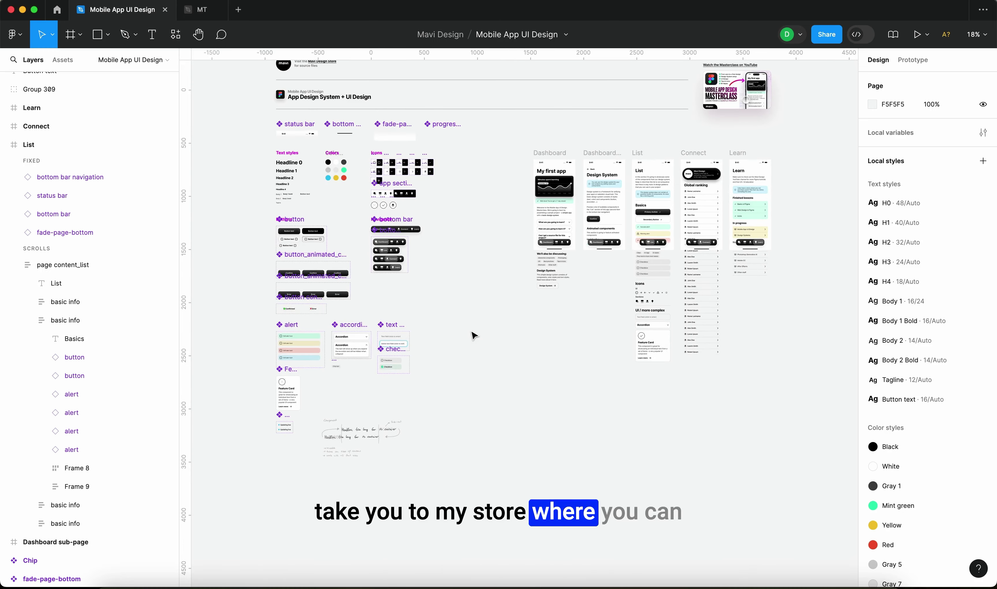
scroll(774, 479, down, 2)
drag(791, 488, 290, 85)
click(261, 321)
Add the text "Headline that is too long for its container" on the empty canvas below the sketch
scroll(354, 458, up, 10)
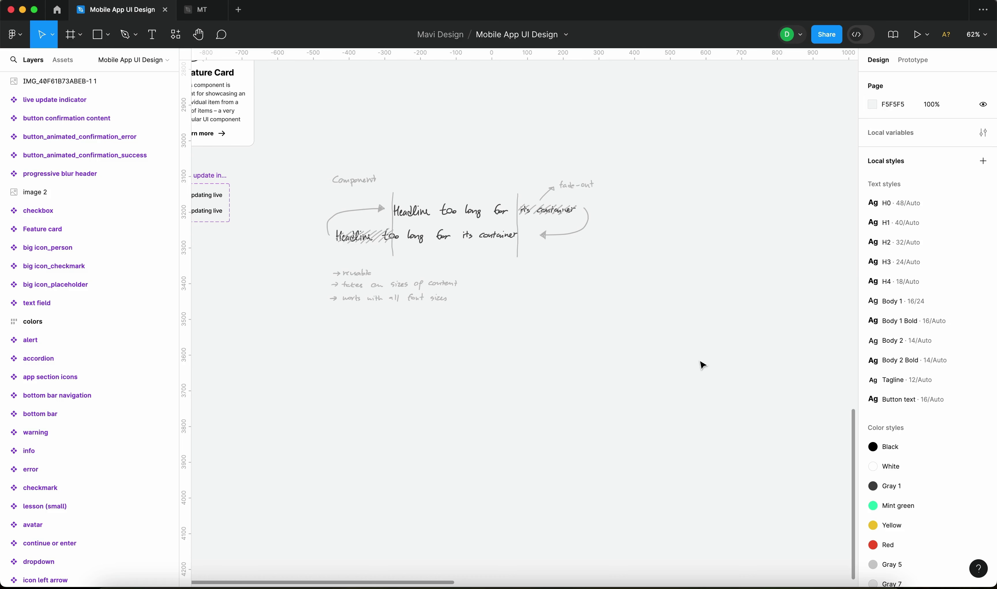
drag(535, 409, 560, 401)
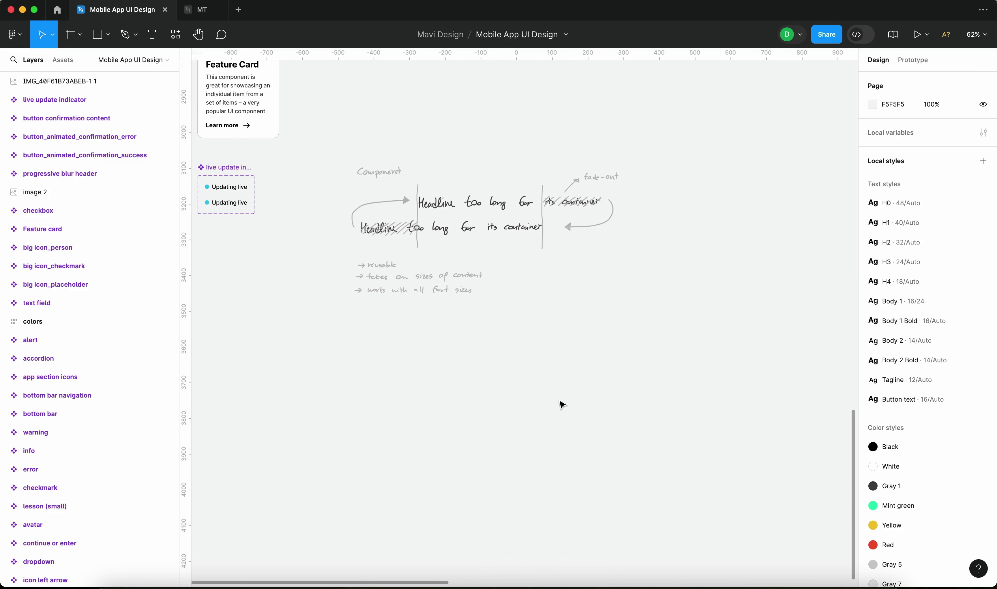
click(454, 363)
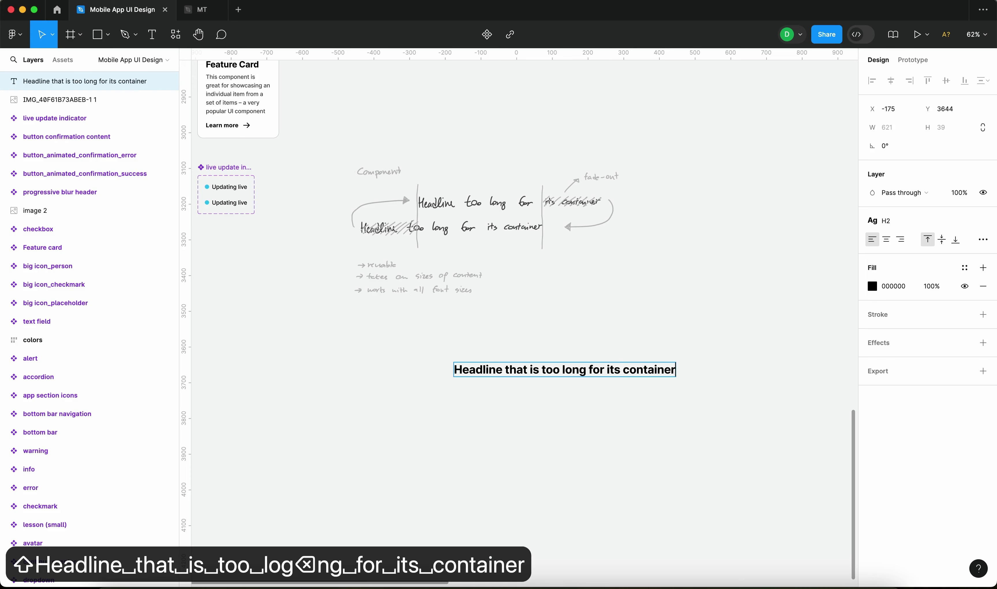
key(Escape)
scroll(521, 491, down, 3)
drag(530, 417, 521, 414)
scroll(668, 419, up, 4)
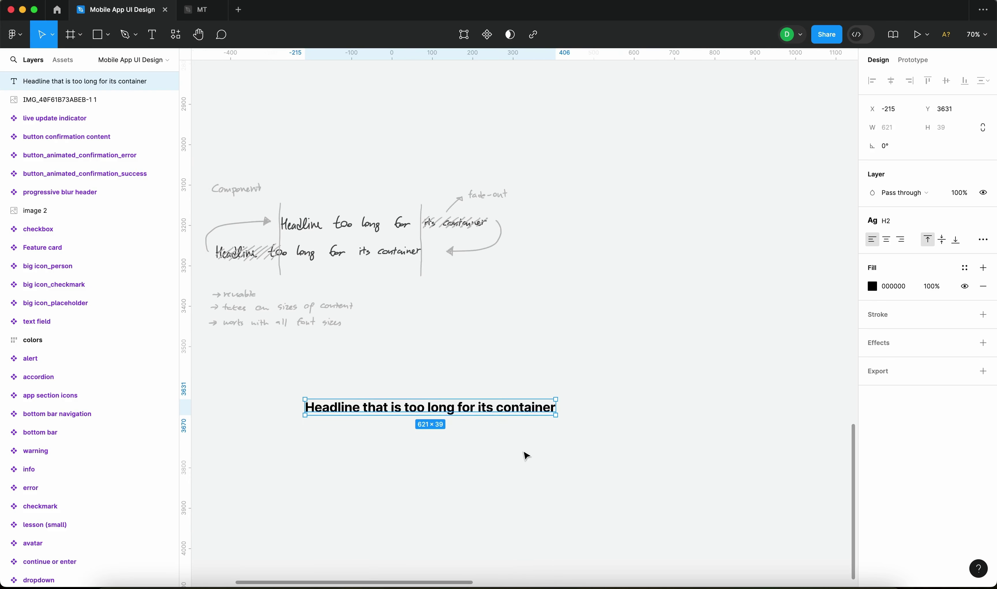
scroll(526, 456, down, 2)
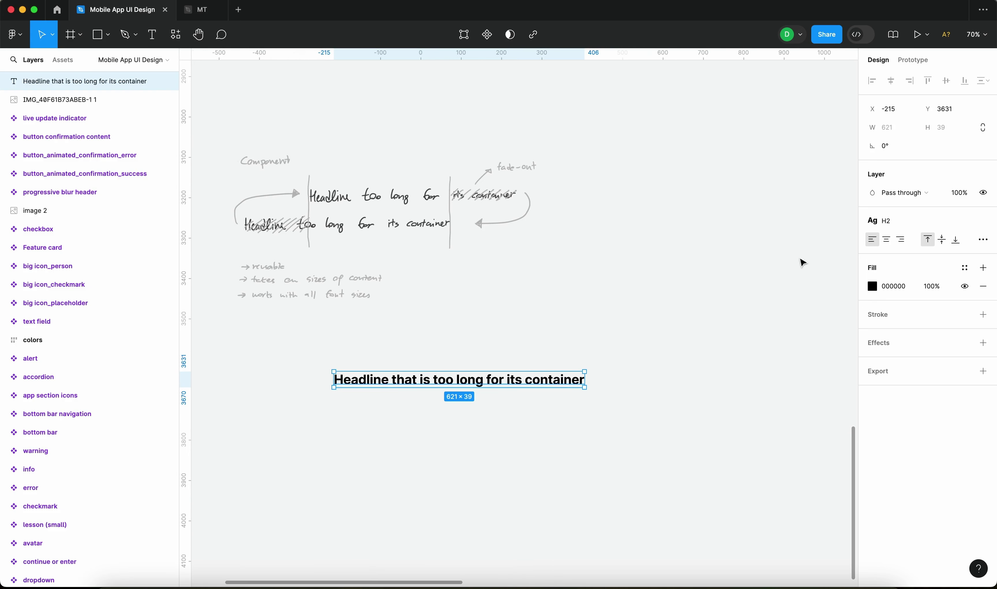
Try the H0 and H1 text styles on the headline before returning it to H2
click(885, 225)
click(900, 298)
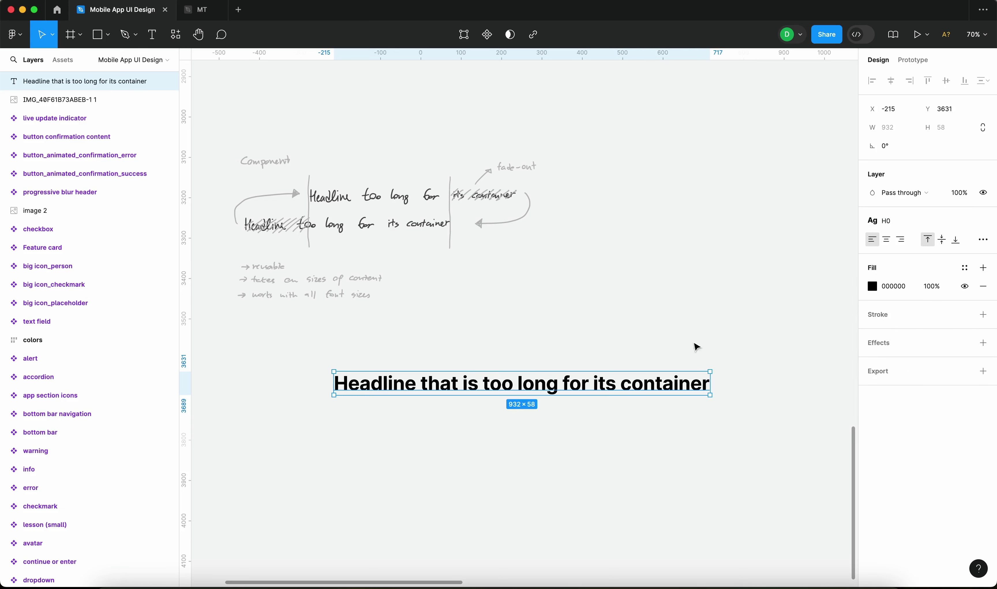
click(899, 224)
click(891, 311)
click(727, 327)
scroll(702, 326, down, 5)
drag(720, 328, 570, 369)
click(479, 387)
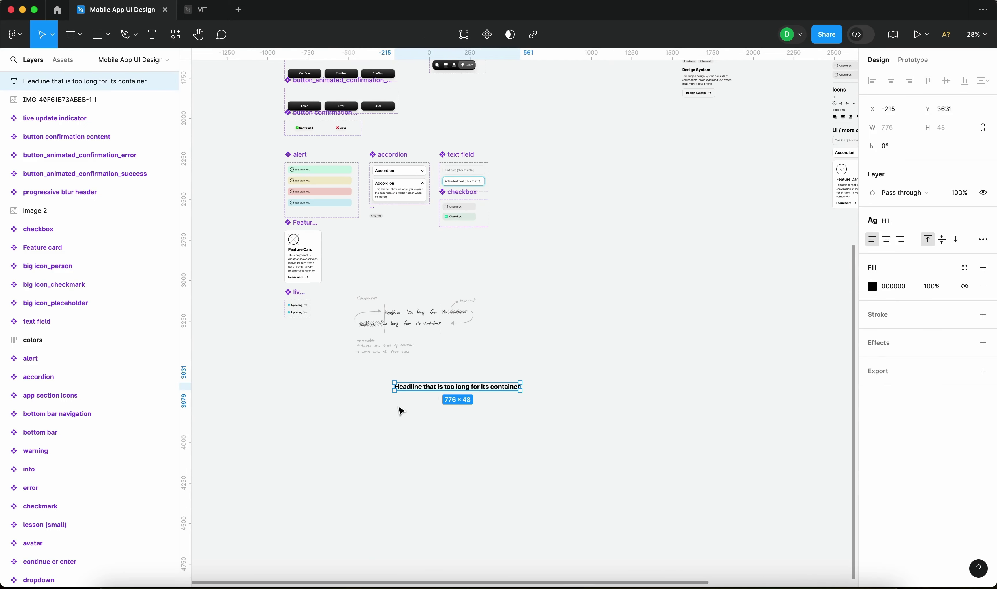
scroll(416, 392, up, 10)
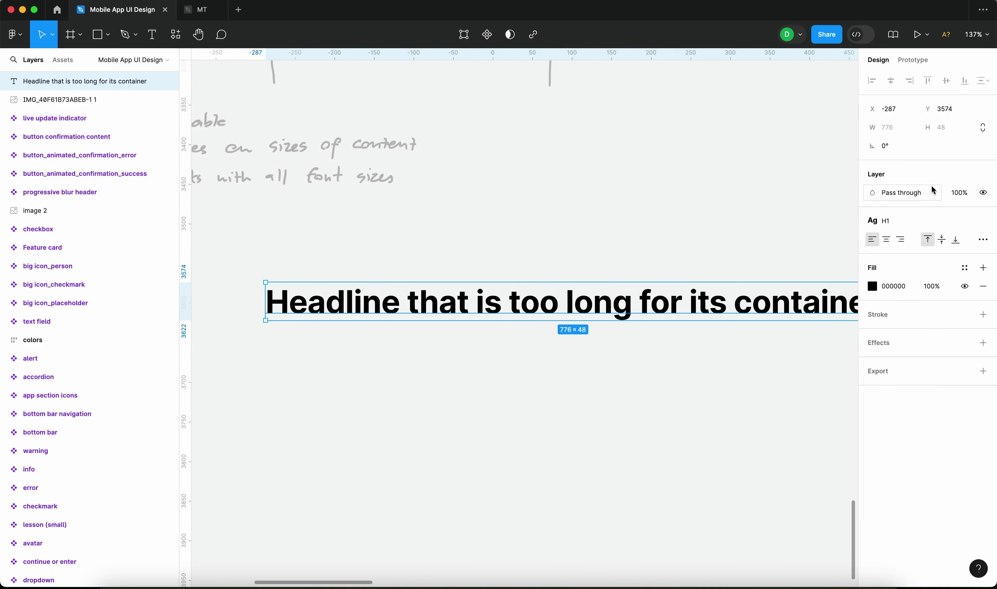
click(900, 229)
click(889, 326)
click(647, 398)
Move the headline to about X -245, Y 3556 beneath the sketch and wrap it in an auto layout frame
scroll(667, 395, left, 3)
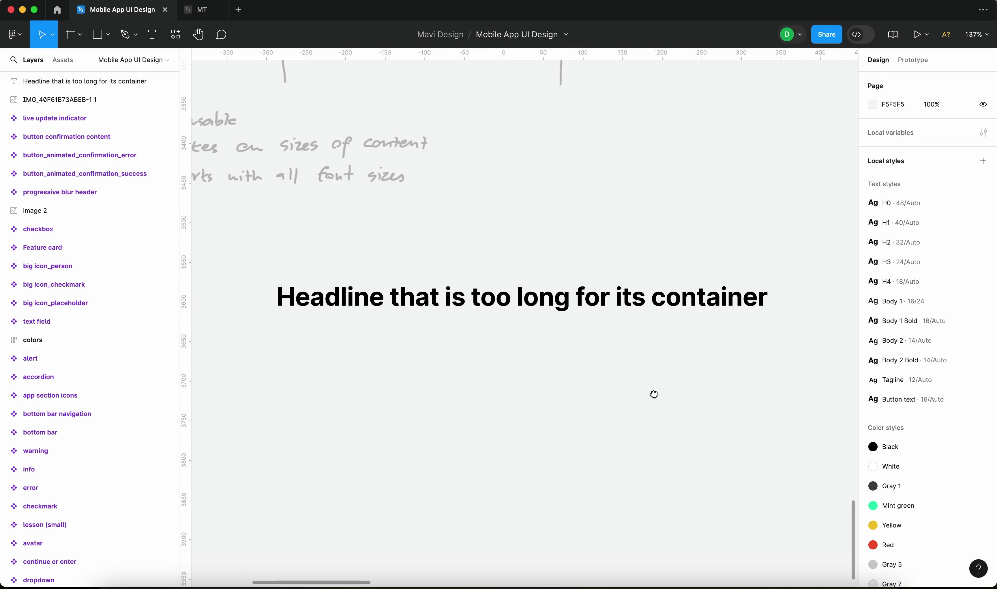
scroll(693, 391, down, 4)
drag(692, 390, 663, 413)
drag(585, 358, 590, 356)
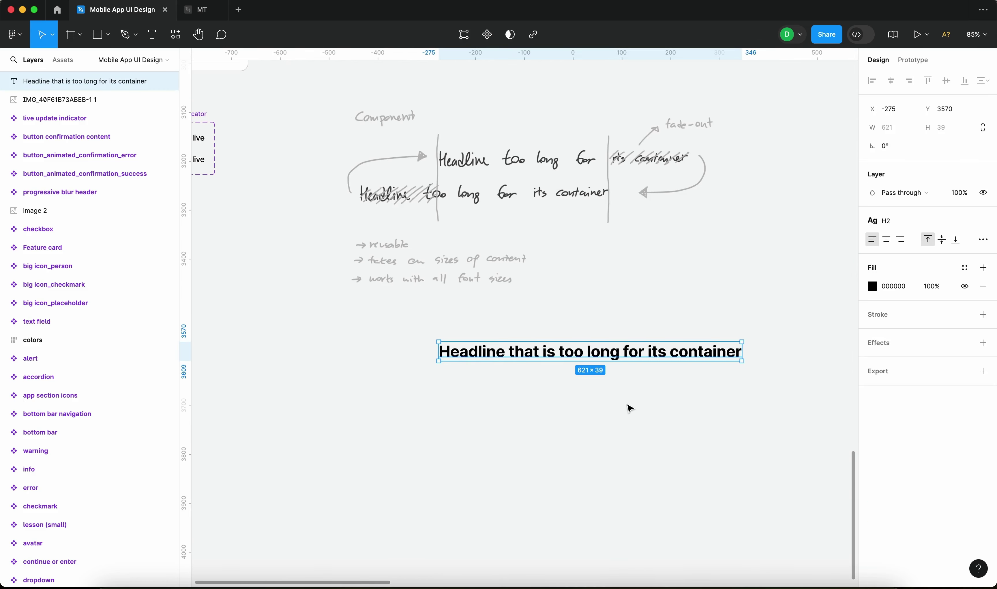
drag(628, 404, 588, 410)
click(589, 411)
drag(577, 344, 543, 390)
scroll(540, 386, up, 5)
drag(466, 339, 494, 326)
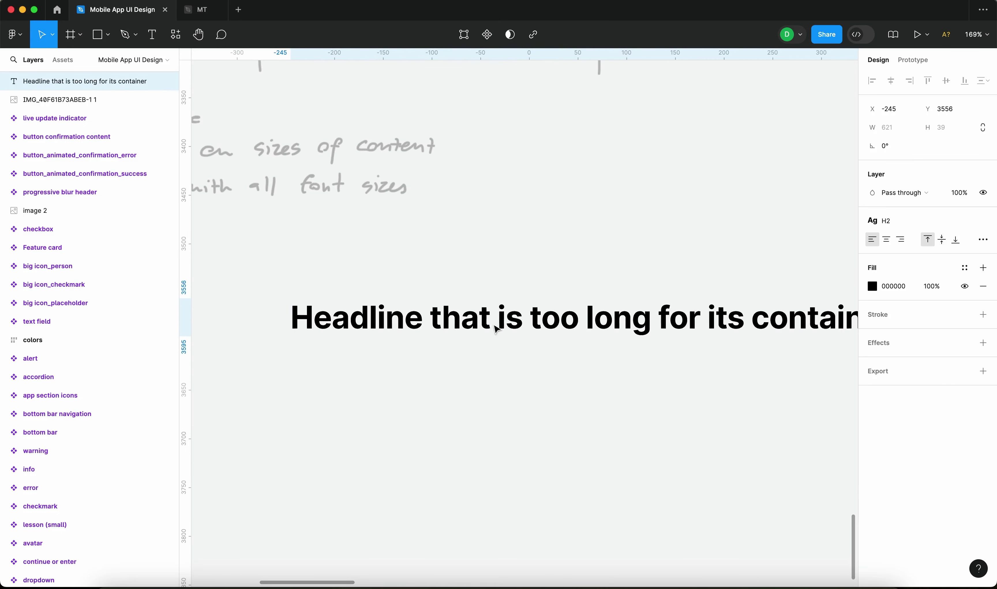
scroll(503, 344, down, 3)
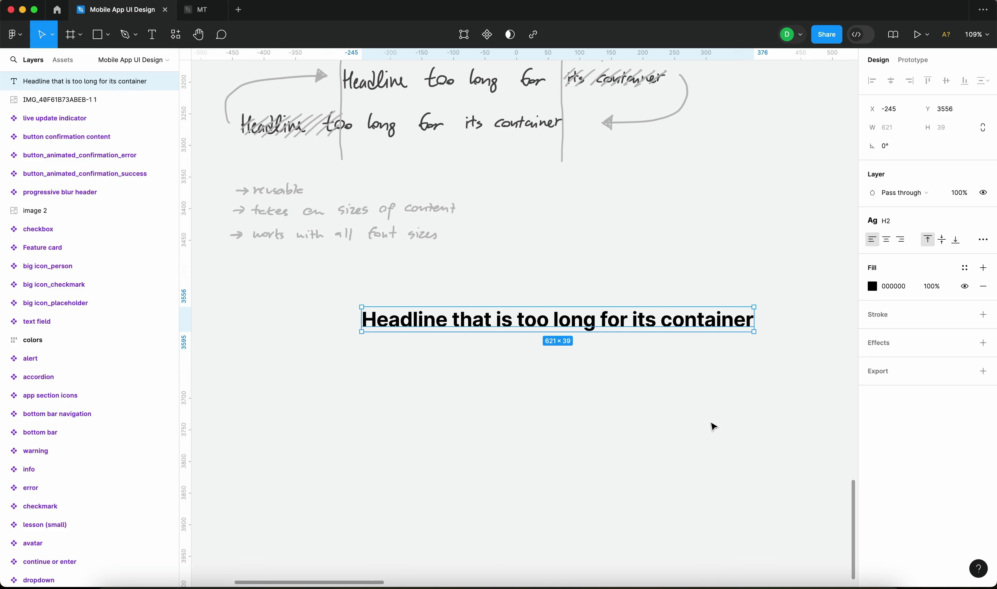
key(shift+a)
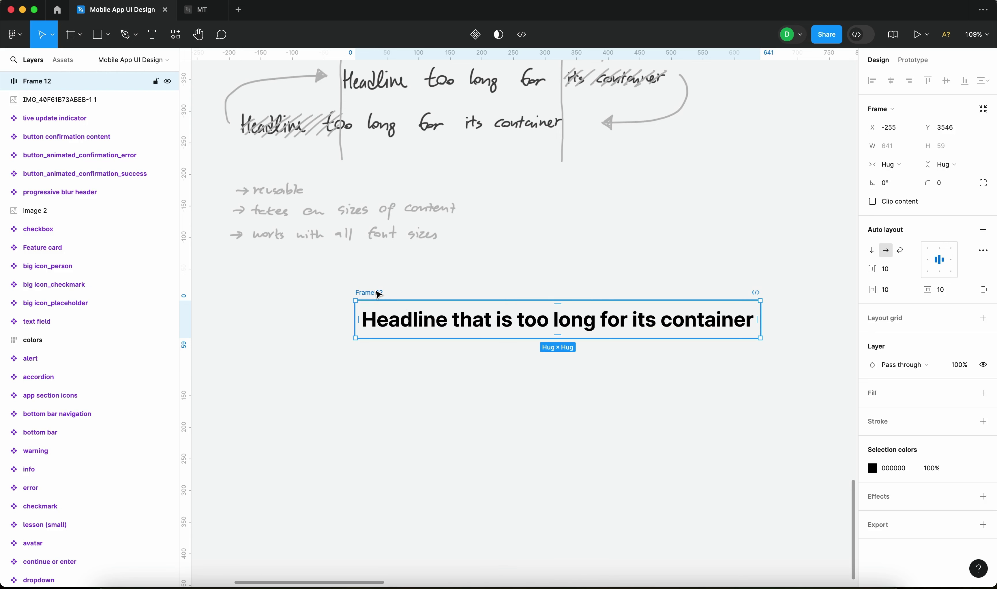
Measure the body paragraph's width and its side margins within the Dashboard sub-page screen
scroll(608, 320, down, 10)
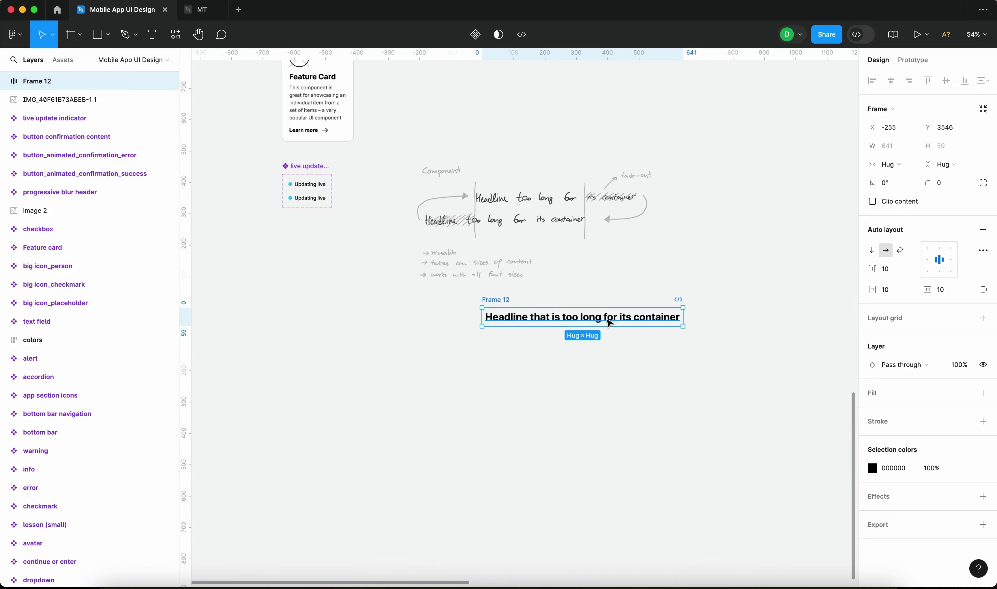
scroll(608, 228, up, 5)
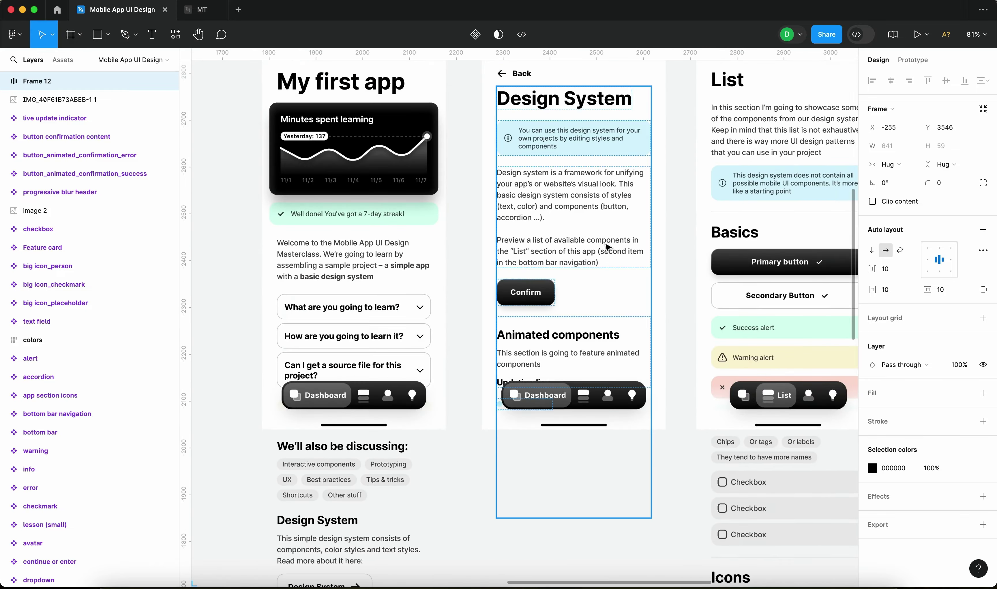
double_click(608, 247)
scroll(600, 254, up, 5)
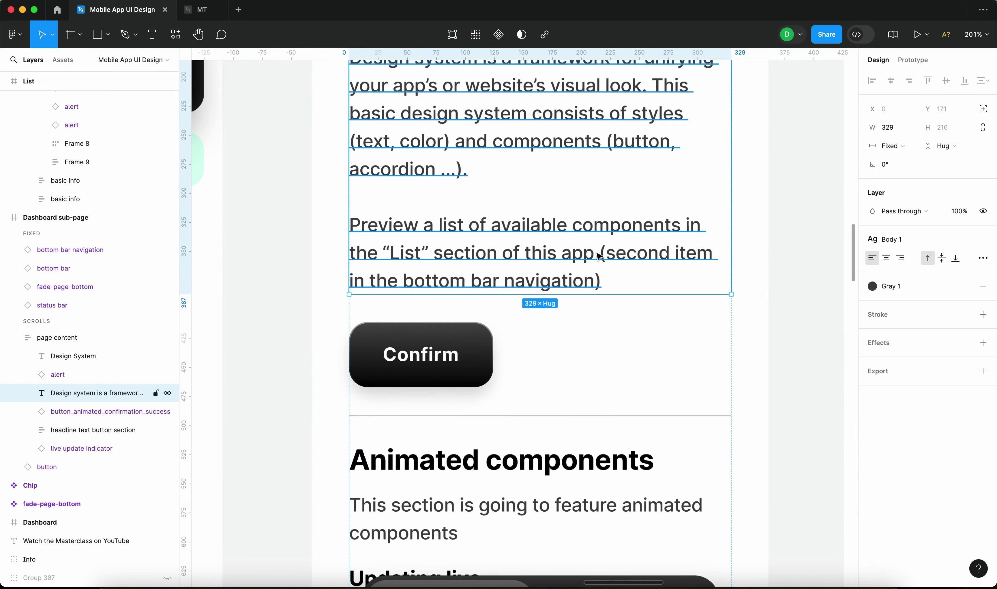
scroll(600, 254, down, 4)
click(657, 292)
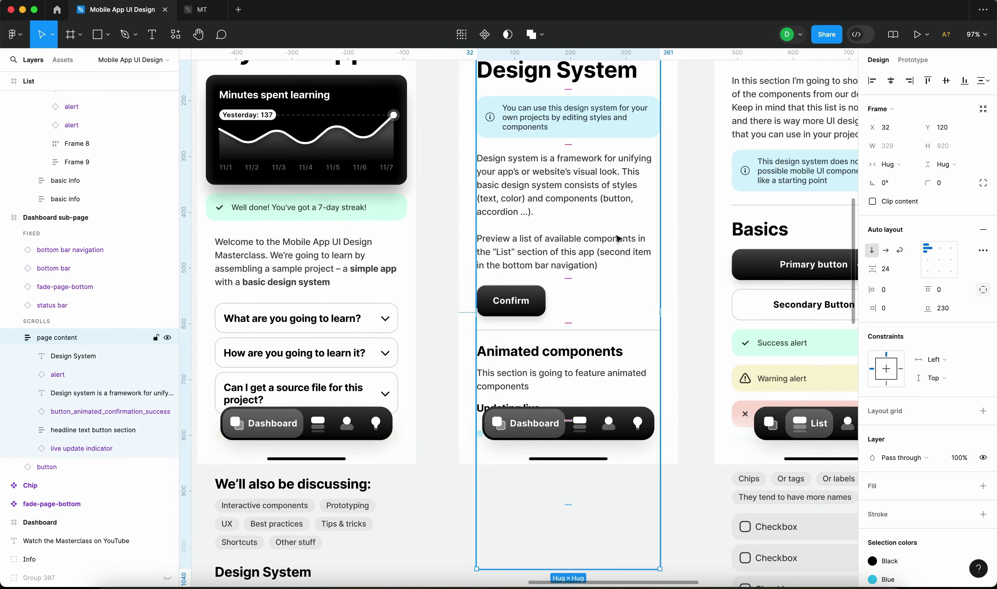
click(614, 252)
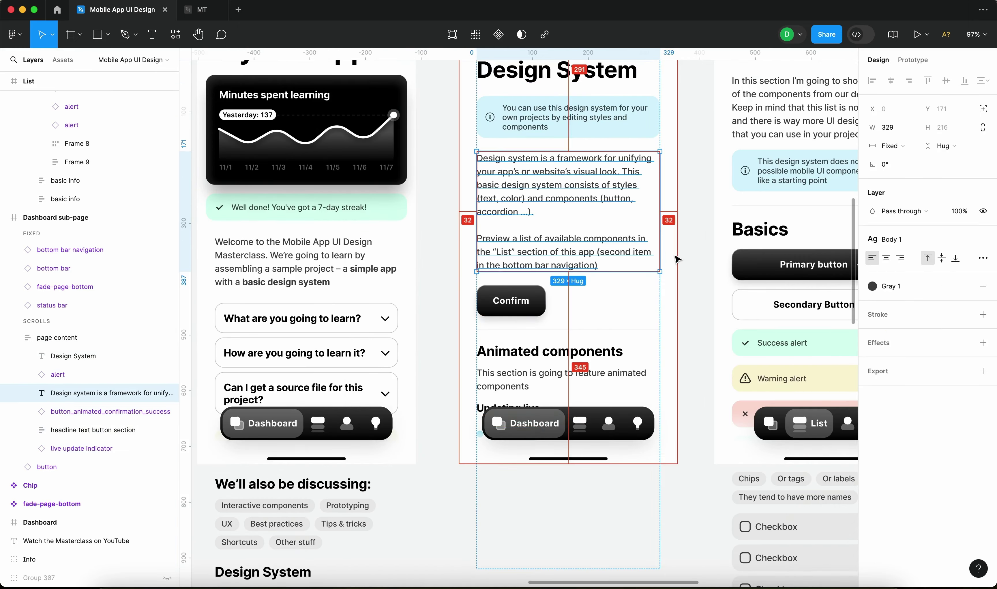
Set the headline's auto layout frame beneath the sketch to a fixed width
scroll(663, 263, down, 10)
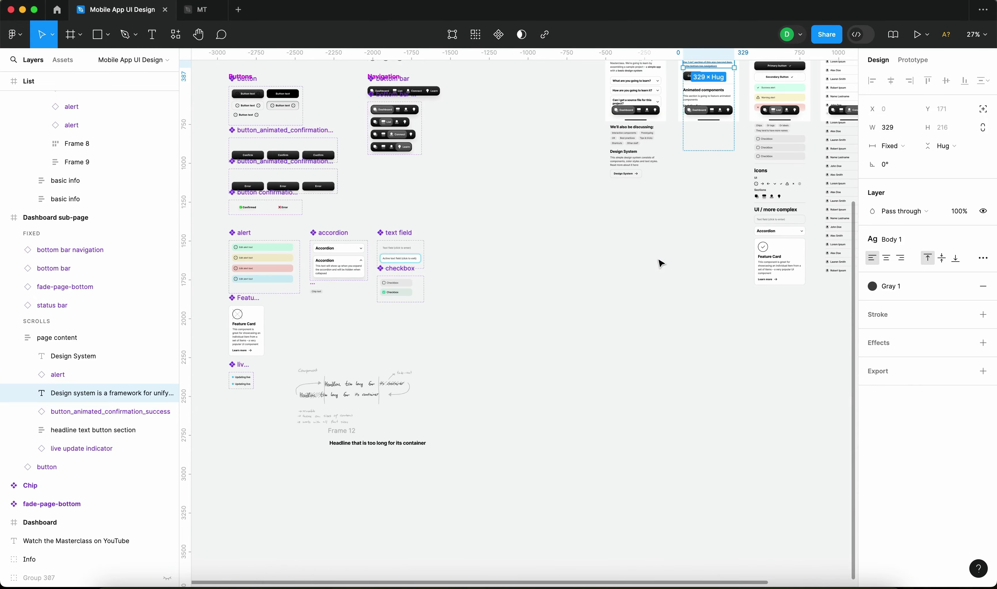
scroll(485, 376, up, 5)
click(422, 334)
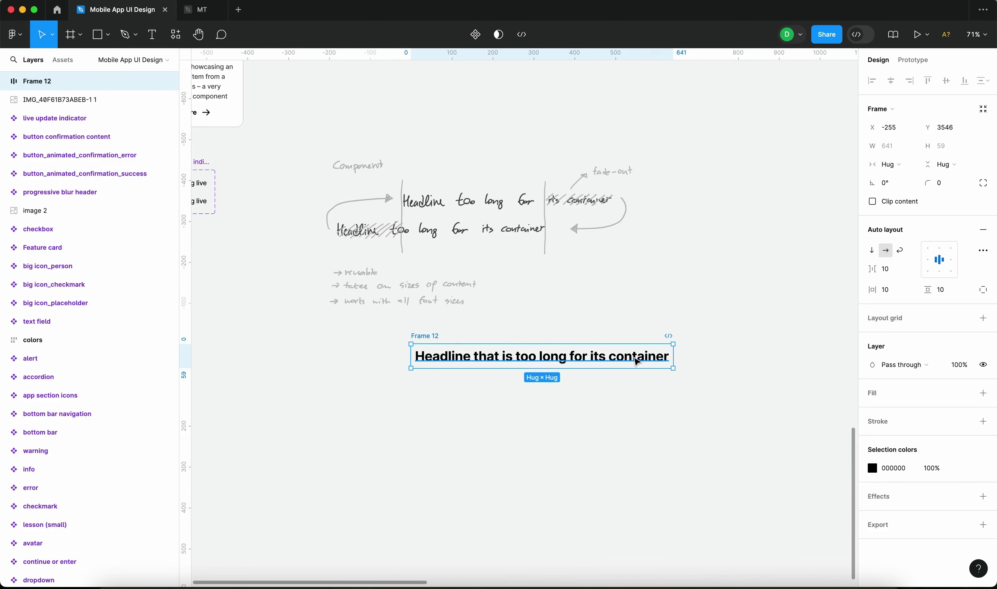
scroll(488, 345, up, 3)
click(891, 164)
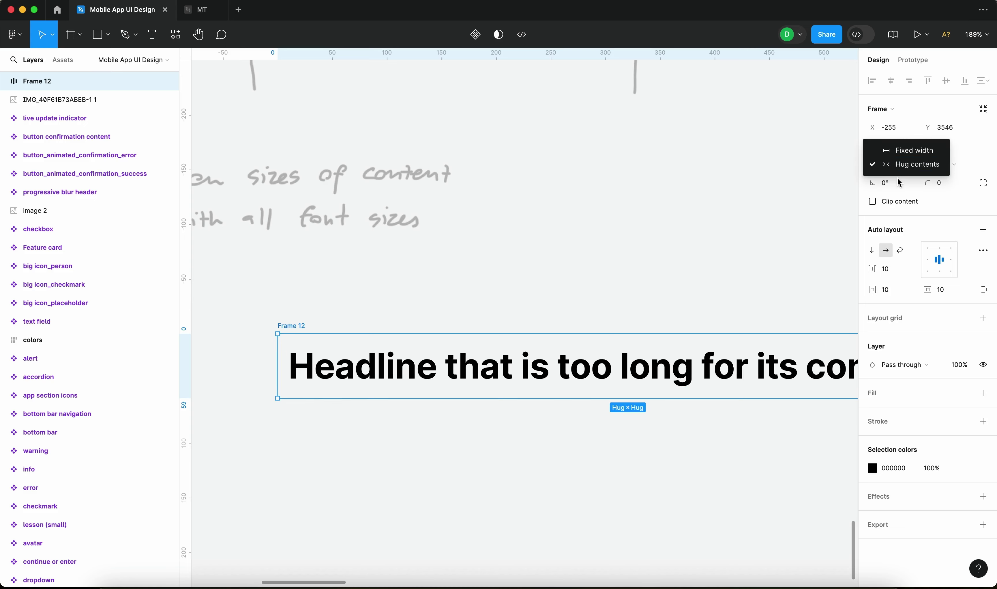
click(911, 150)
Move the headline frame to about X -364, Y 3565 beneath the sketch
scroll(528, 274, down, 5)
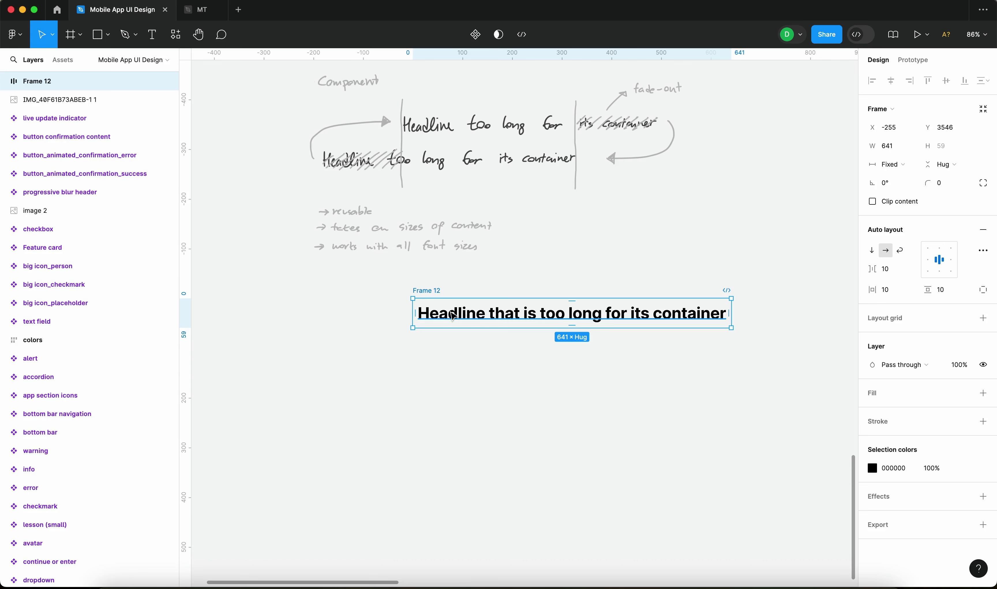
click(551, 315)
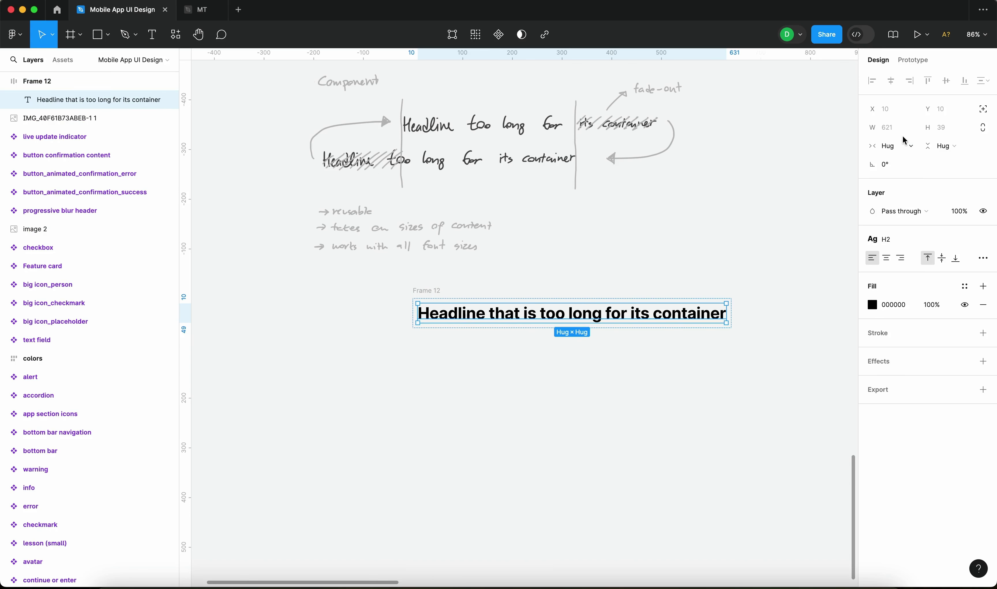
click(721, 215)
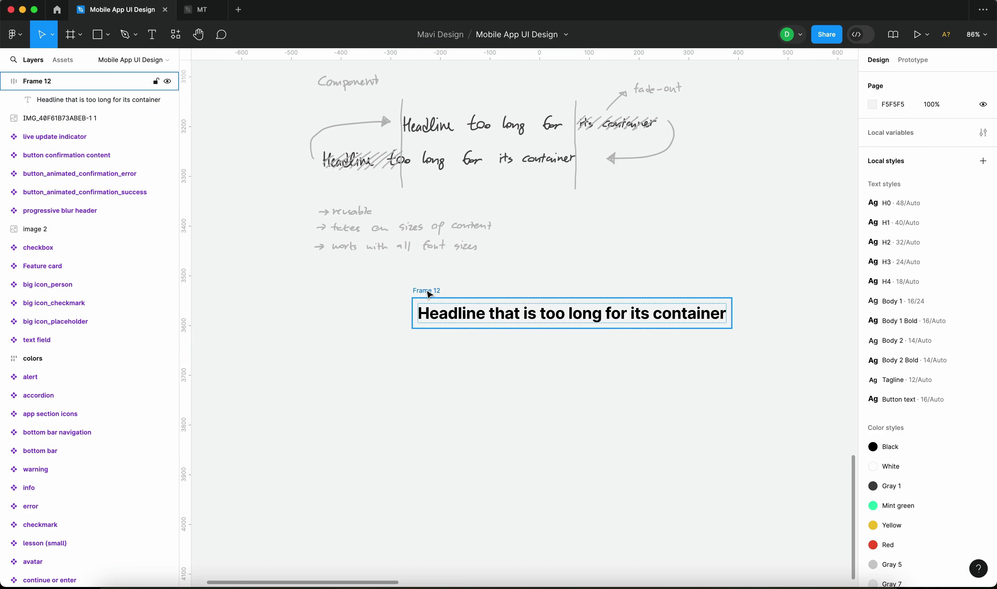
drag(427, 290, 373, 300)
scroll(757, 205, down, 5)
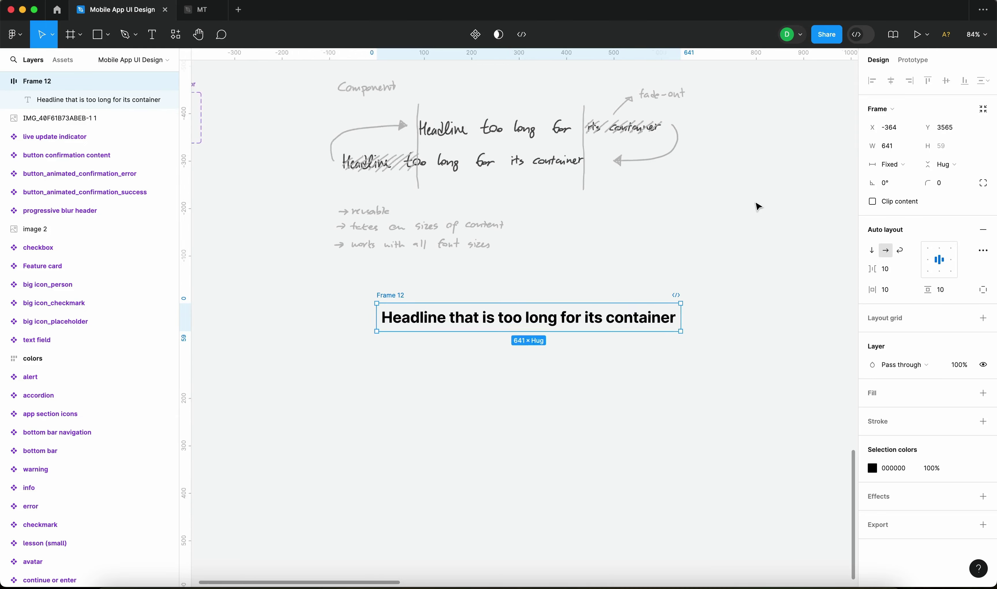
Set the headline frame's width to 329, matching the intro paragraph on the List screen
scroll(732, 218, right, 12)
scroll(732, 219, up, 10)
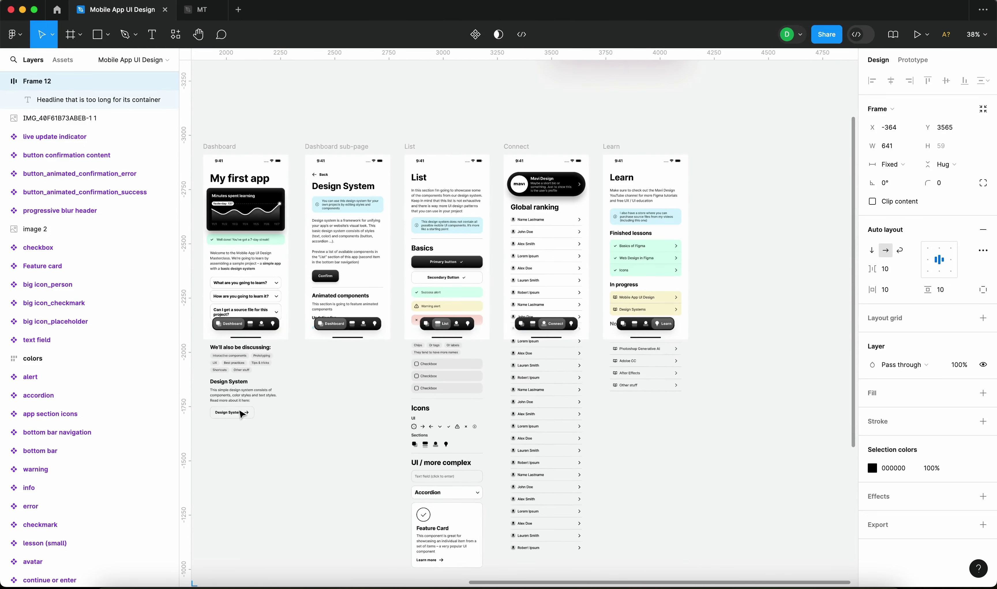
super+click(468, 200)
scroll(626, 299, down, 3)
scroll(626, 299, left, 4)
scroll(626, 299, down, 10)
scroll(626, 299, left, 8)
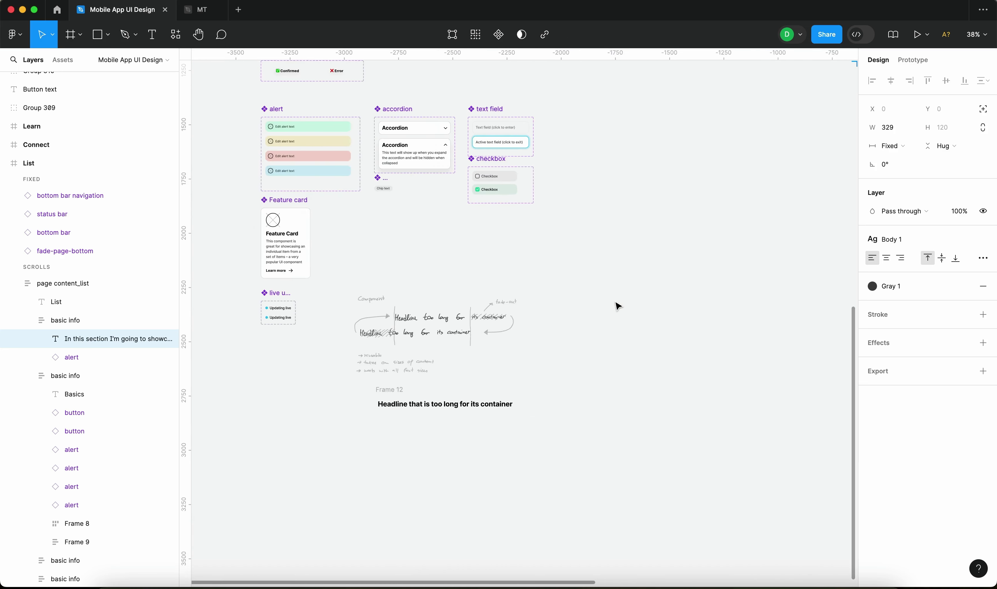
click(400, 388)
text(3)
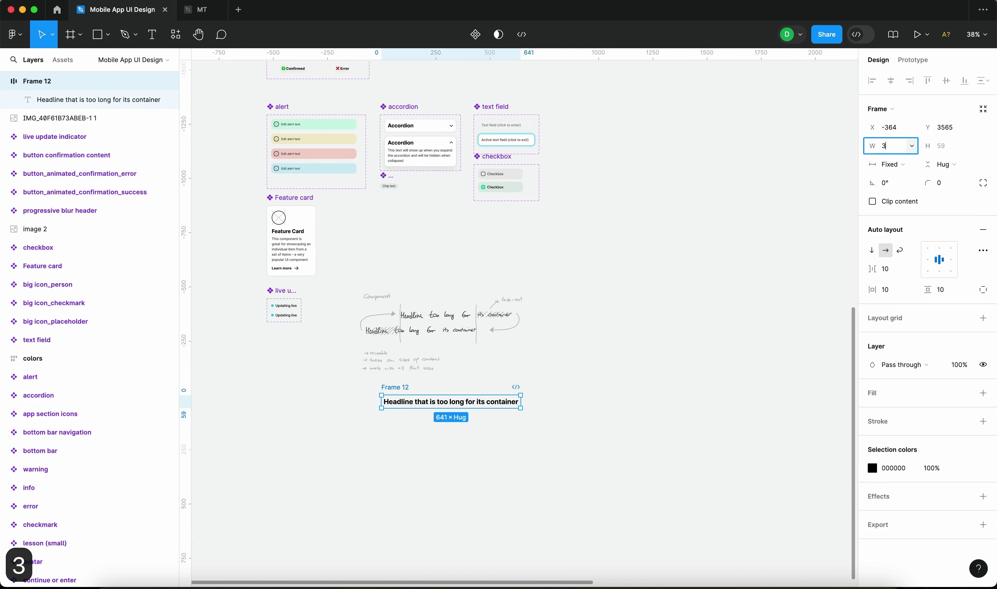
text(29)
key(Return)
click(479, 439)
Align the headline to the left inside its frame and set the horizontal and vertical padding to 0
scroll(332, 341, up, 5)
click(328, 341)
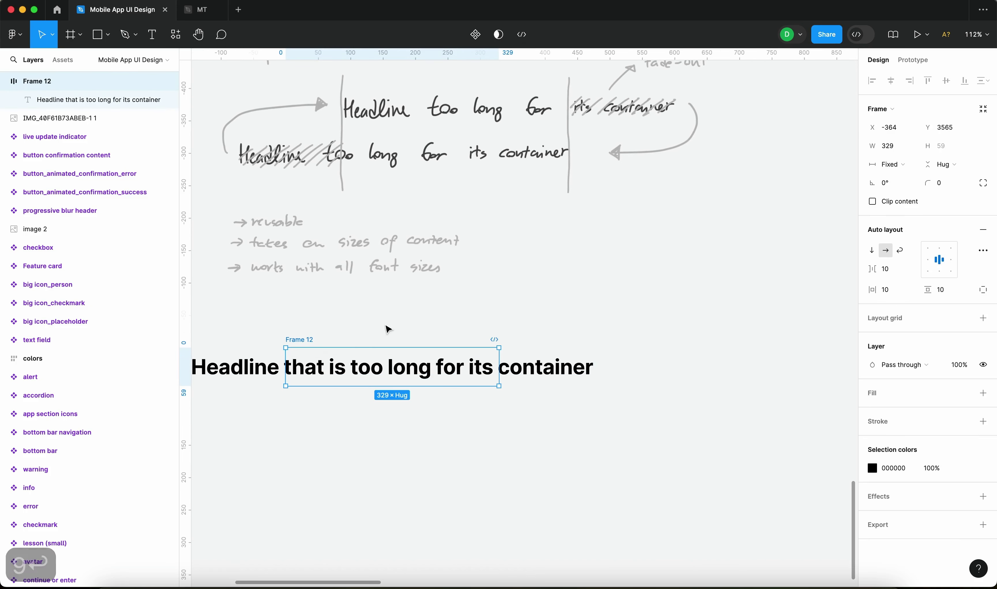
click(928, 264)
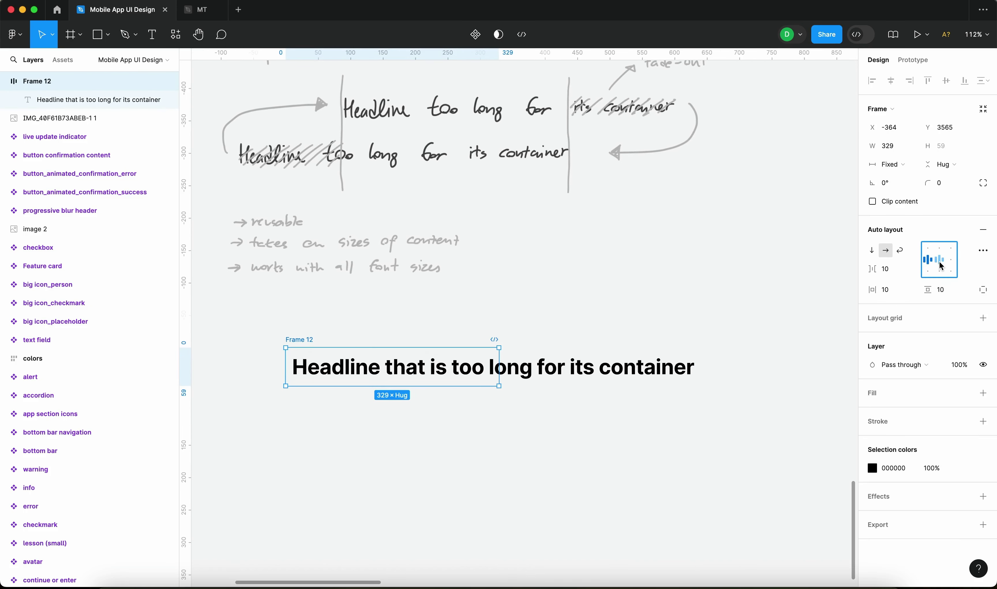
click(901, 296)
key(Tab)
text(0)
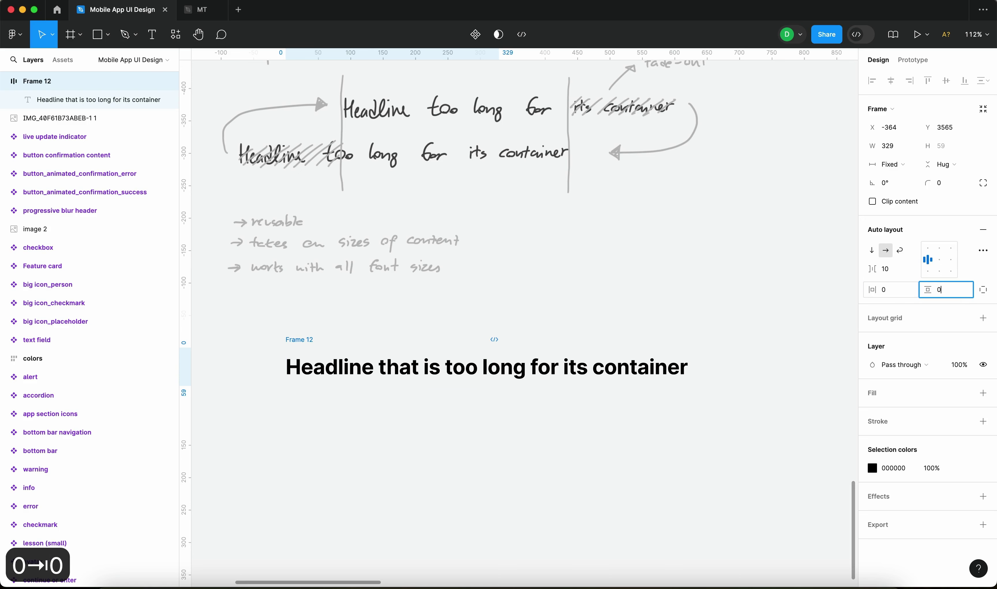
key(Return)
Move the headline frame to about X -310, Y 3536 beneath the sketch notes
click(571, 466)
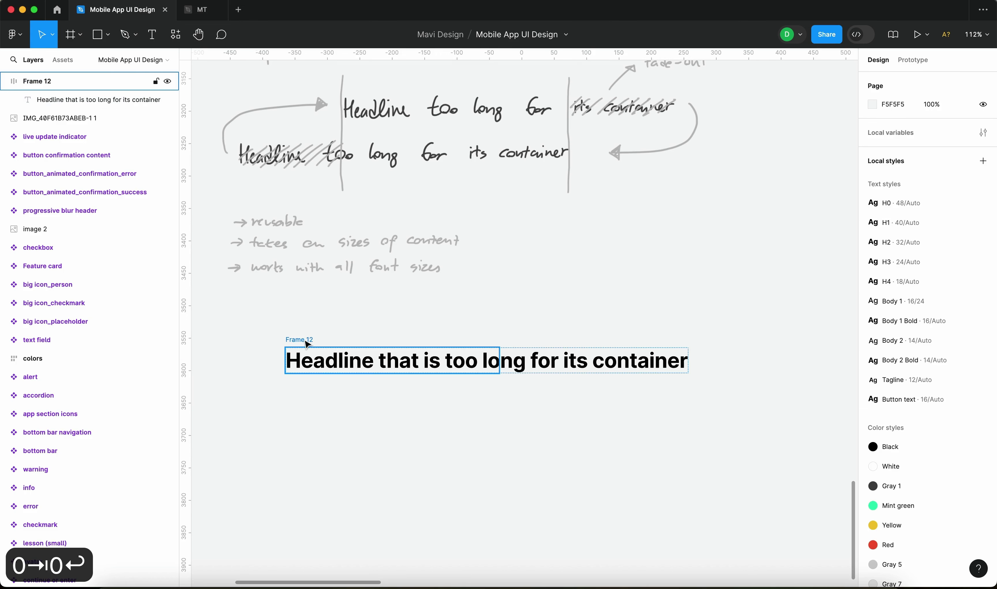
drag(307, 345, 341, 322)
scroll(643, 417, left, 3)
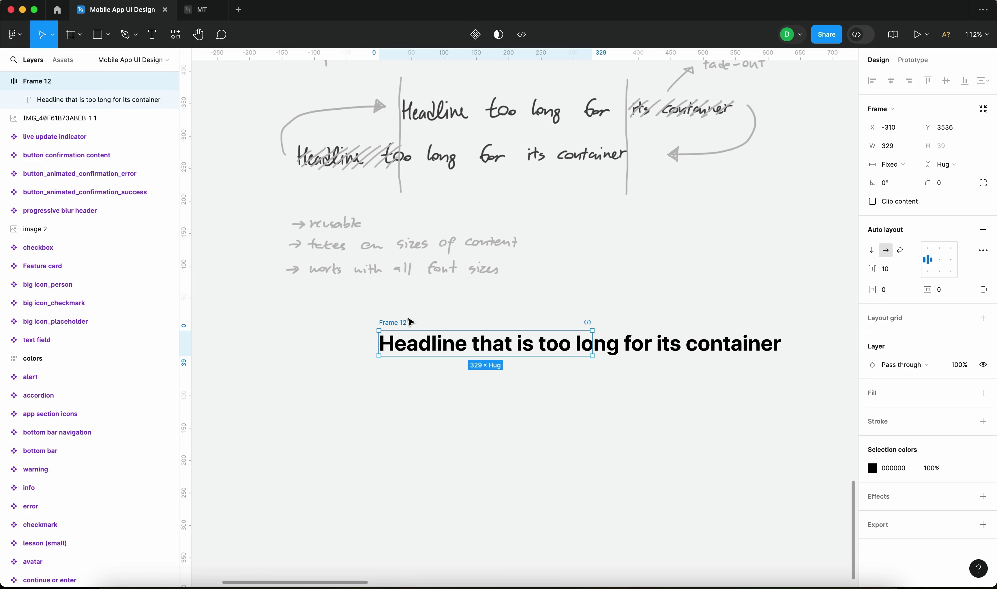
Duplicate the headline frame directly below the original at Y 3613 and align the copy's content to the right
alt+drag(405, 326, 406, 377)
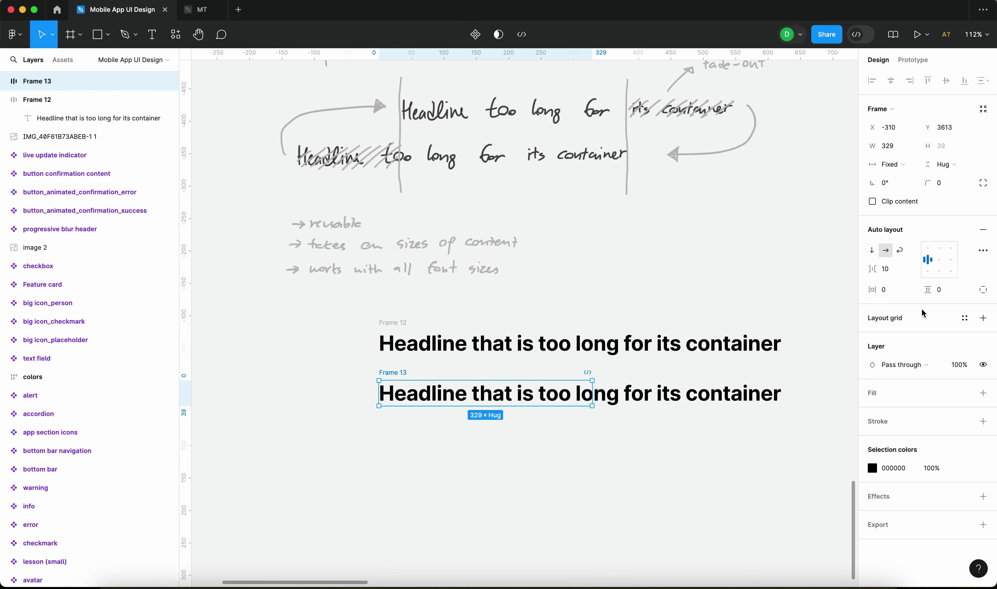
click(947, 263)
click(666, 526)
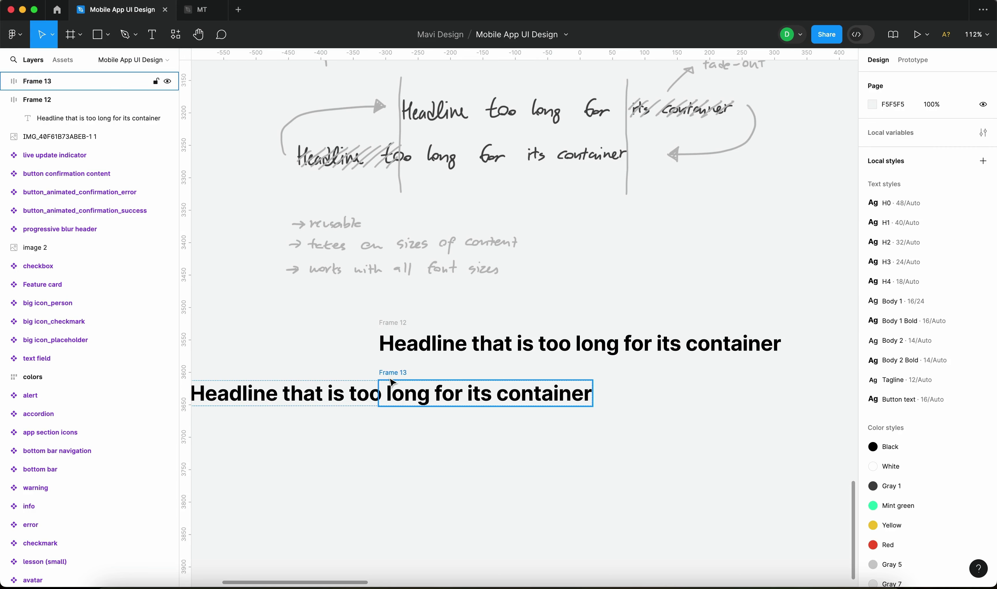
click(391, 381)
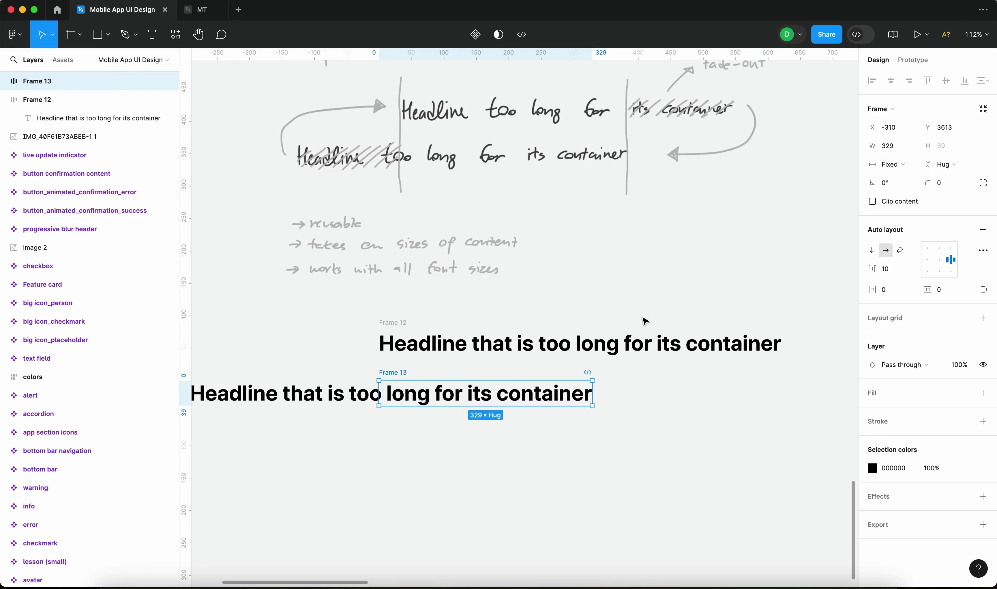
ctrl+scroll(634, 325, down, 5)
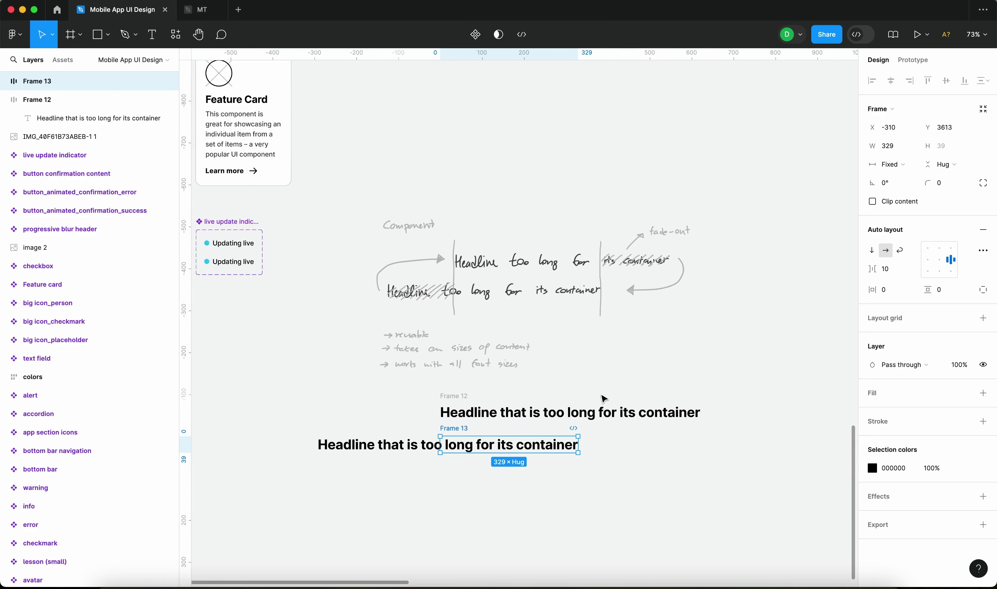
Draw a rectangle about 54 × 42 beside the headlines and fill it with a linear gradient of the canvas colour
click(436, 480)
ctrl+scroll(432, 482, up, 10)
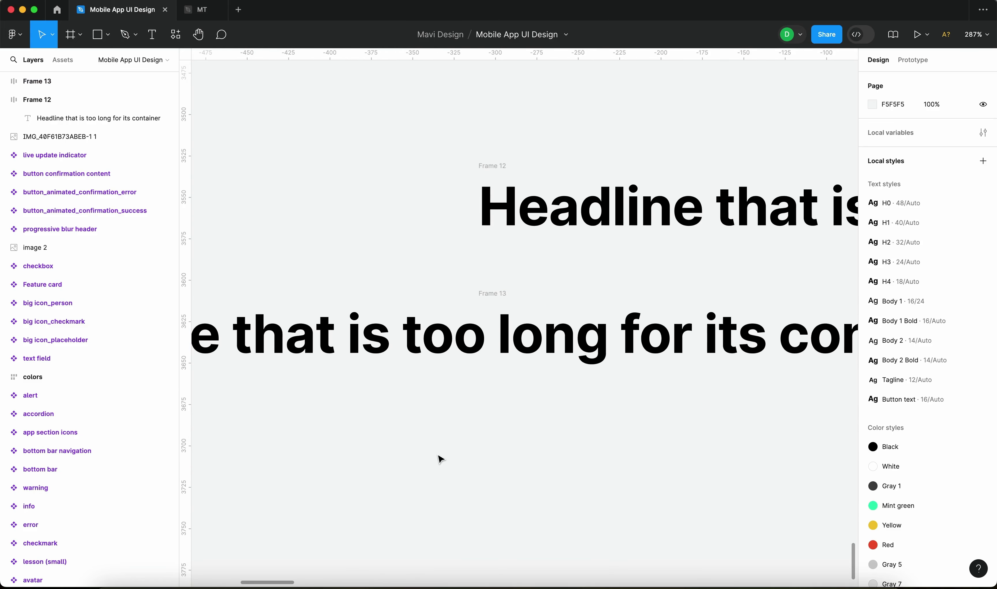
key(r)
drag(315, 219, 404, 288)
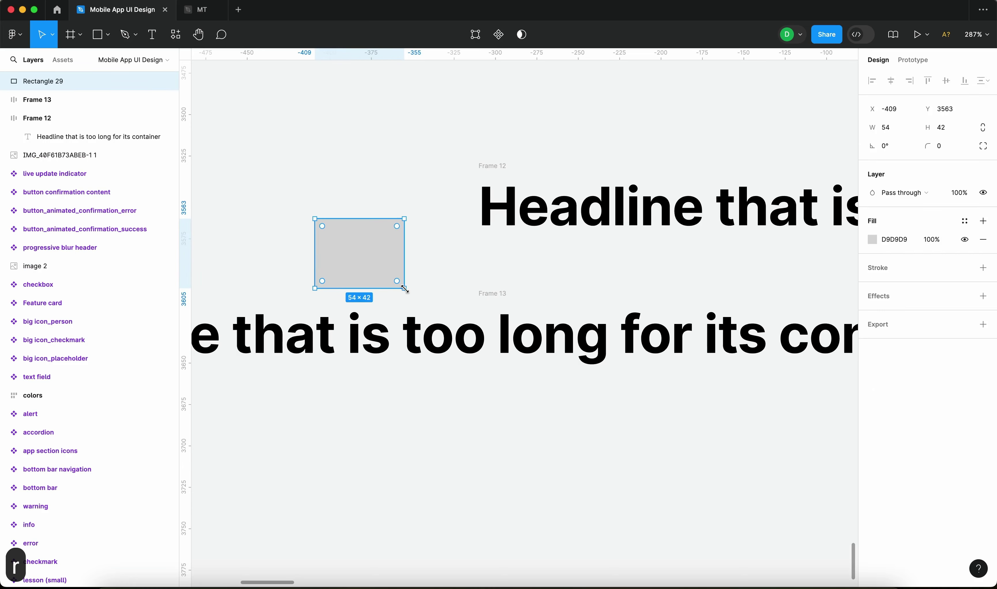
key(i)
click(376, 178)
click(873, 239)
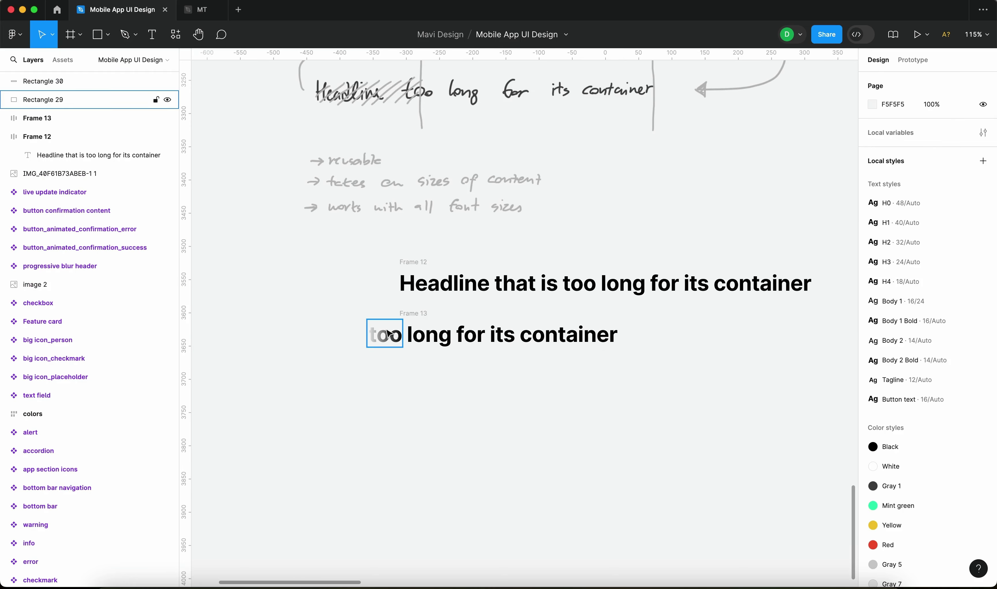
Place the canvas-coloured rectangle over the lower headline's overflow, flush with the left edge of the gradient rectangle
ctrl+scroll(376, 339, up, 10)
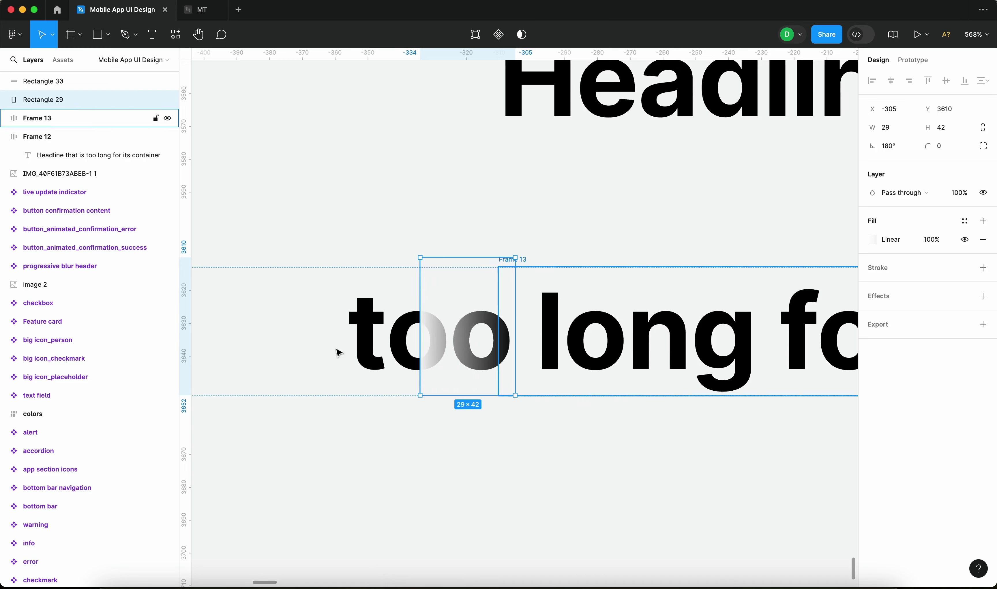
click(276, 354)
drag(276, 354, 357, 351)
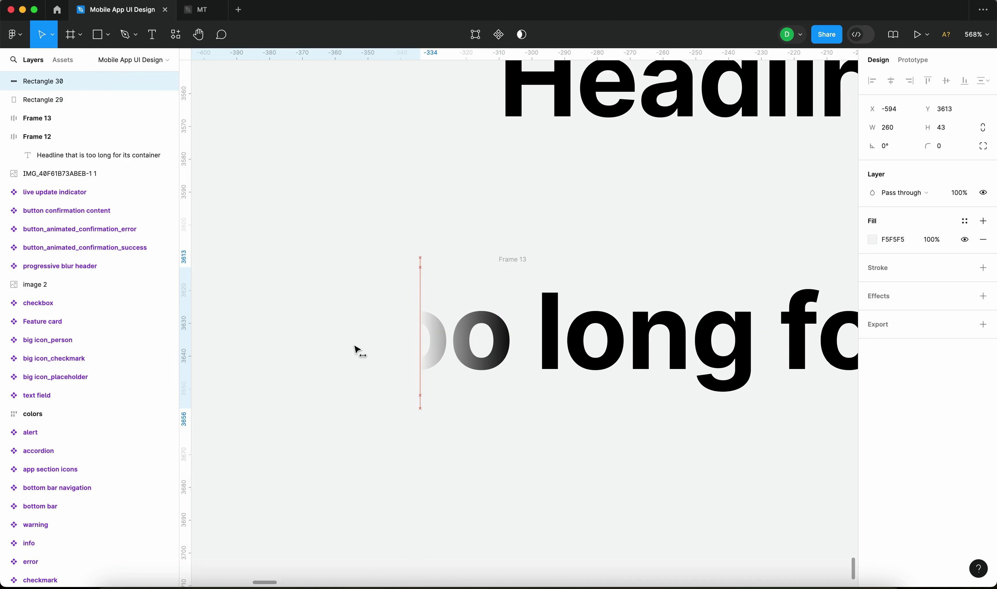
click(355, 220)
ctrl+scroll(355, 220, down, 10)
click(347, 281)
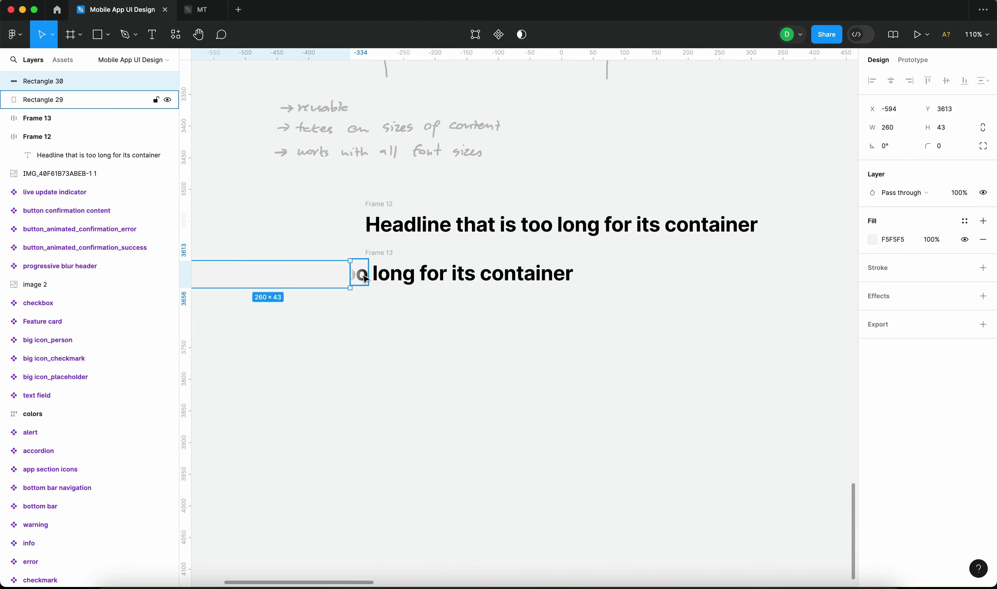
Copy the gradient and plain cover rectangles onto the upper headline's right overflow and flip them horizontally
shift+click(361, 275)
alt+drag(313, 280, 671, 231)
key(shift+h)
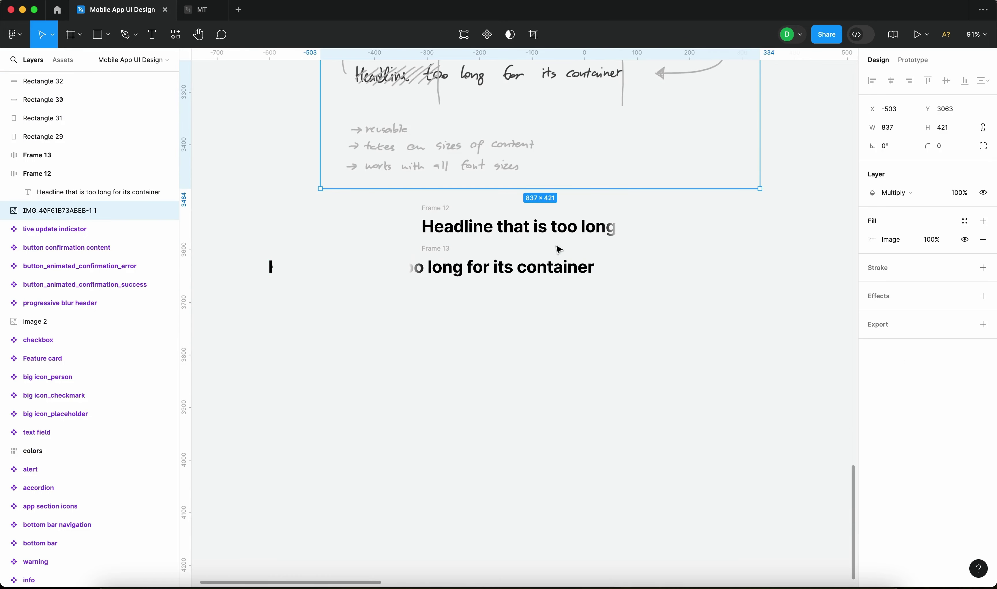
Delete the gradient and plain cover rectangles from both headlines
ctrl+scroll(614, 229, up, 5)
click(612, 229)
shift+click(708, 232)
ctrl+scroll(708, 232, down, 4)
key(BackSpace)
click(387, 271)
ctrl+scroll(408, 279, up, 5)
key(BackSpace)
click(499, 304)
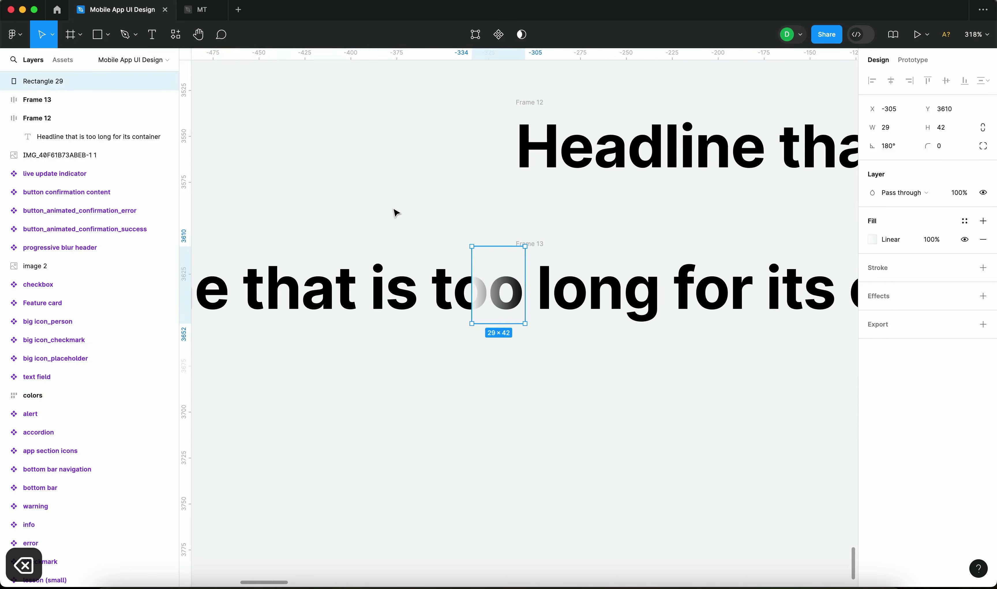
key(BackSpace)
Move the lower, right-aligned headline frame down to about X -299, Y 3733
ctrl+scroll(393, 209, down, 5)
drag(453, 221, 464, 316)
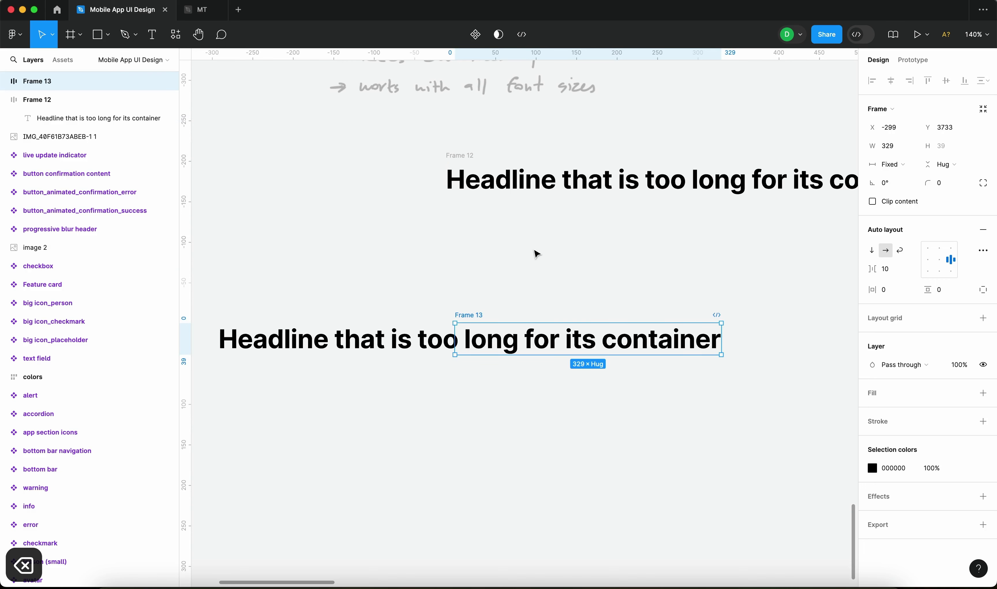
scroll(537, 254, right, 5)
scroll(537, 254, up, 4)
click(451, 322)
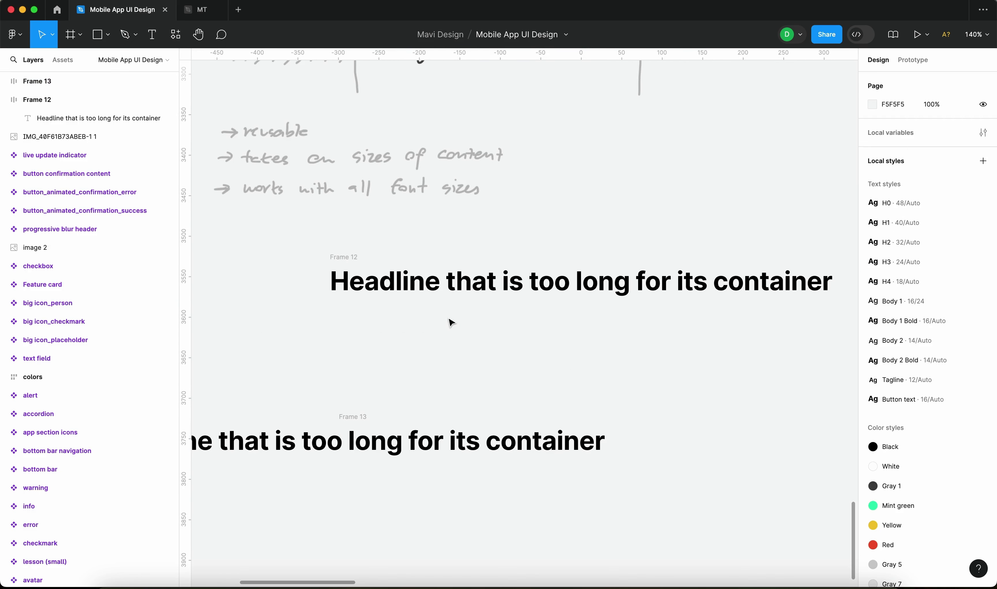
Draw a white frame about 364 × 42 between the two headlines and transfer it into the upper headline's auto layout frame
drag(461, 348, 498, 294)
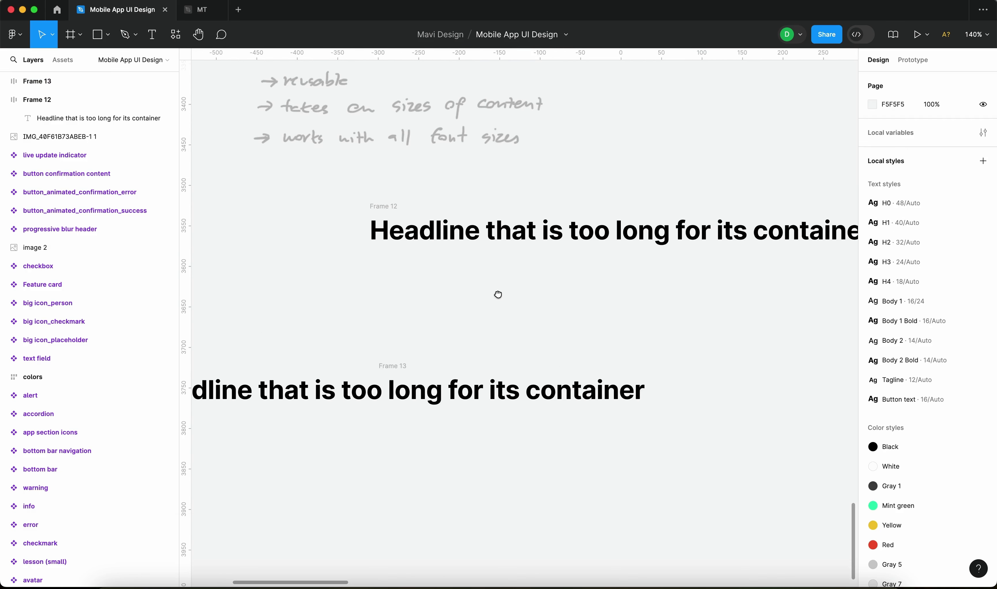
key(f)
drag(379, 264, 674, 298)
mouse_move(577, 290)
mouse_down()
mouse_move(550, 299)
mouse_move(562, 296)
mouse_up()
key(super+x)
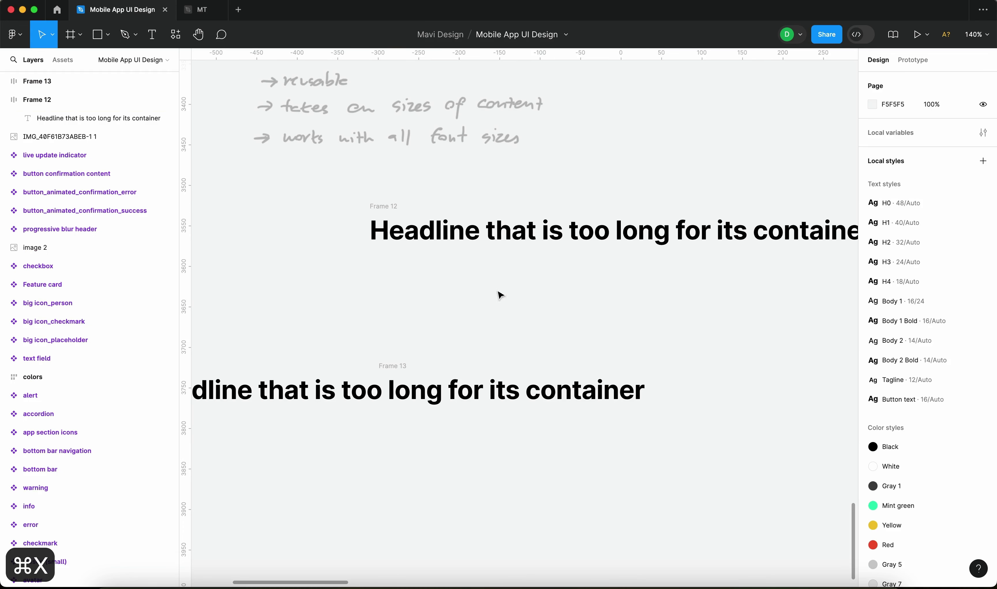
click(390, 207)
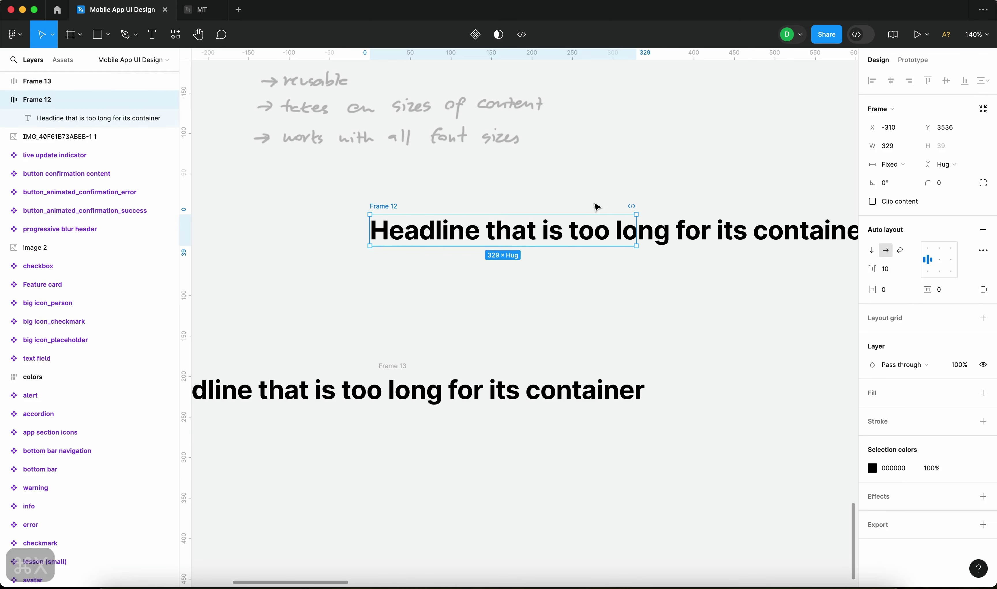
key(super+v)
scroll(592, 212, left, 5)
scroll(590, 216, down, 5)
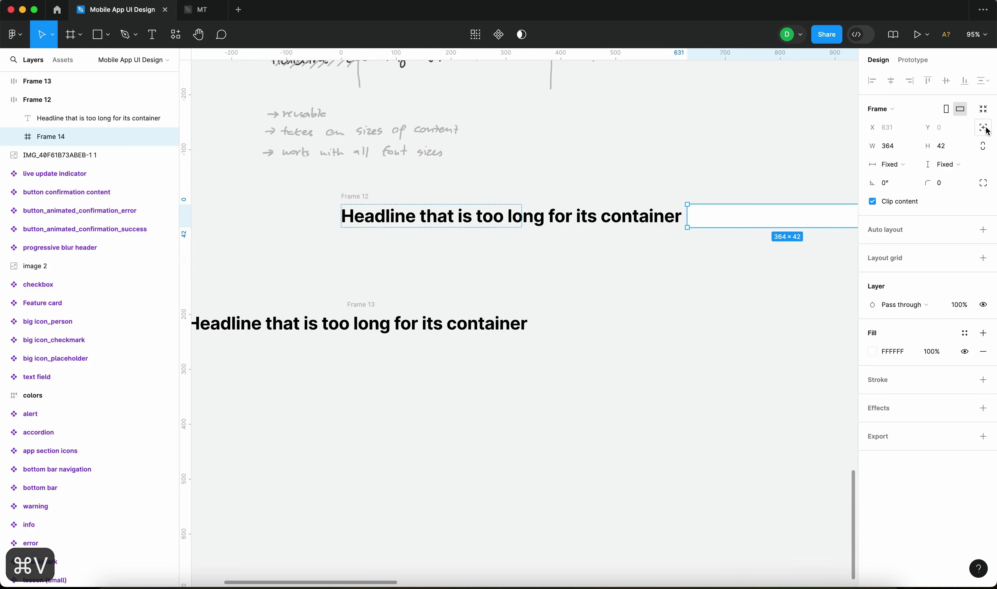
Give the nested white frame absolute position and align it to the left and top of the headline frame
click(983, 127)
scroll(513, 221, up, 5)
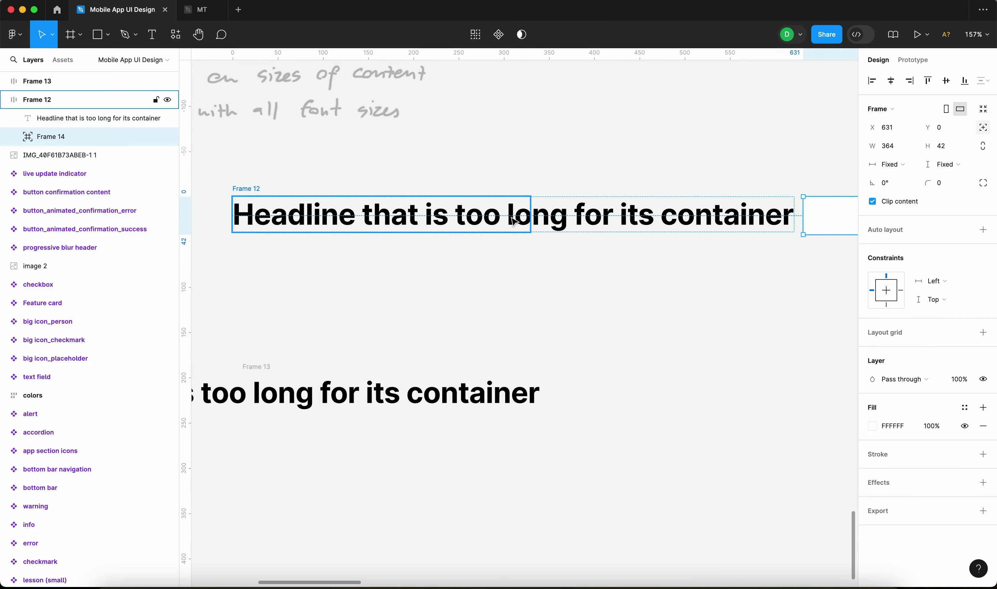
key(alt+a)
key(alt+w)
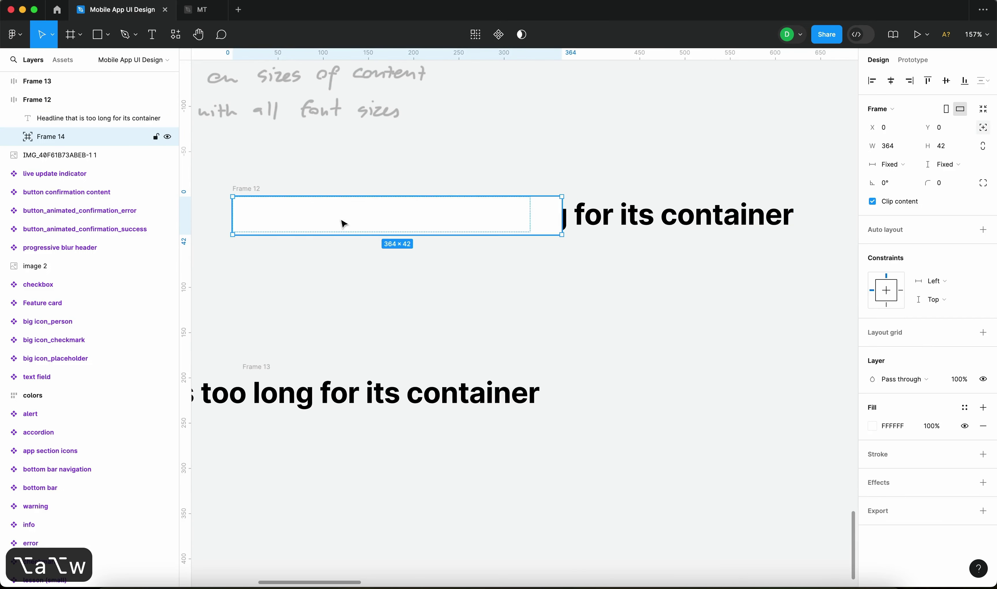
Resize the nested white frame to 329 × 39 to match the headline frame and rename it mask
scroll(231, 207, up, 5)
drag(833, 258, 781, 255)
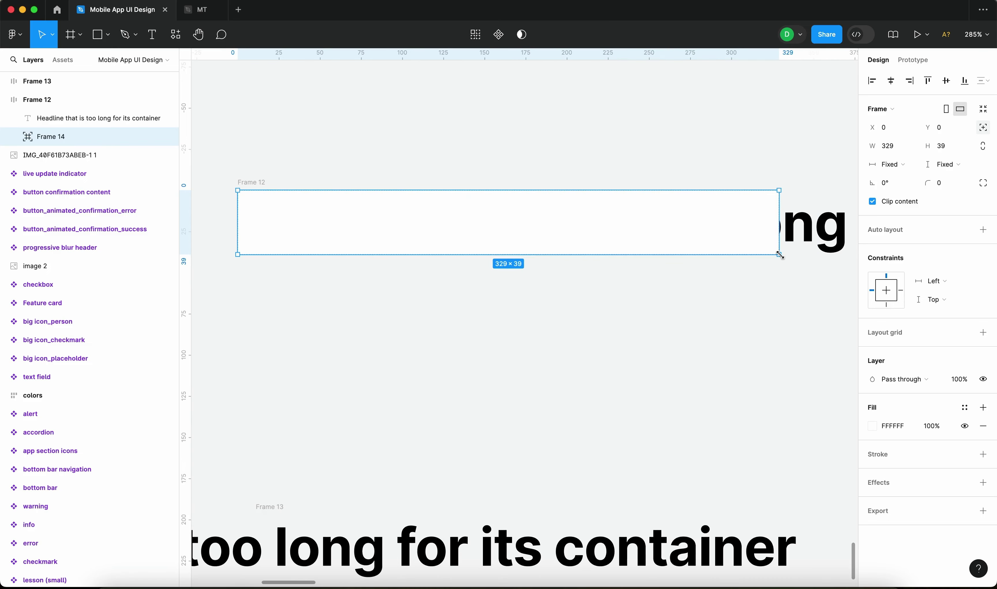
scroll(410, 209, down, 5)
double_click(49, 137)
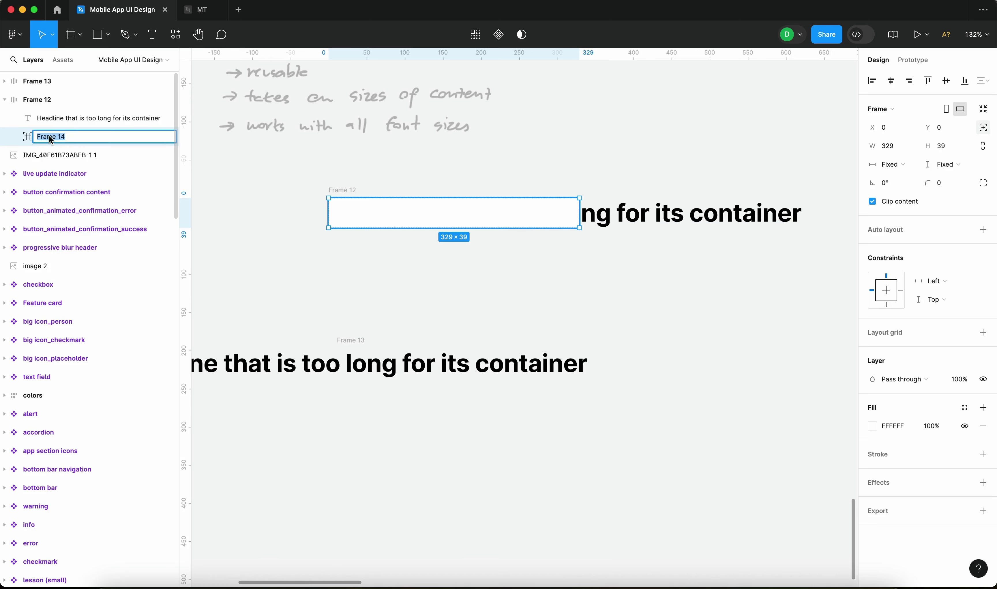
text(mask)
key(Return)
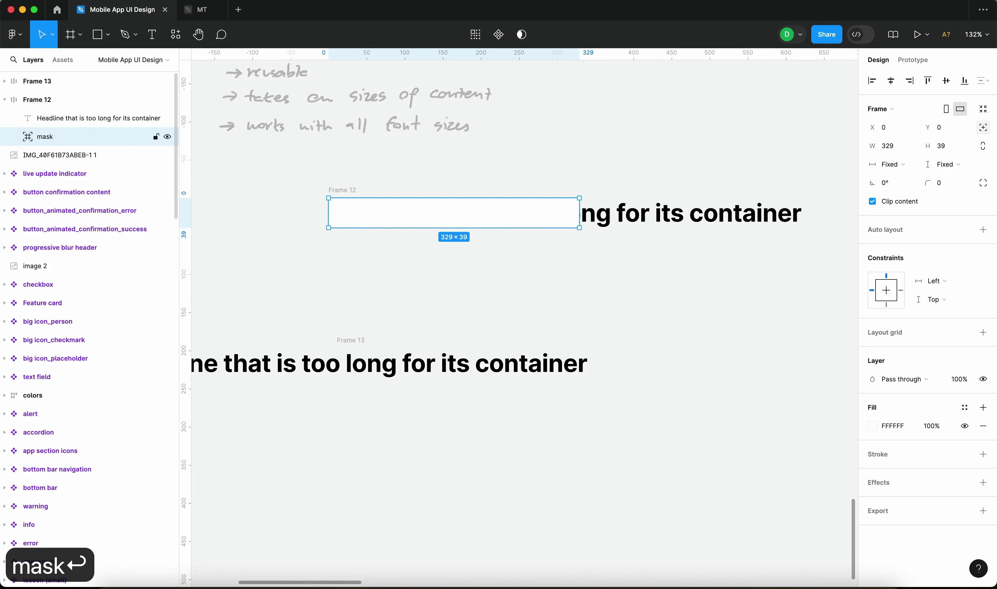
scroll(337, 194, up, 4)
scroll(341, 198, down, 4)
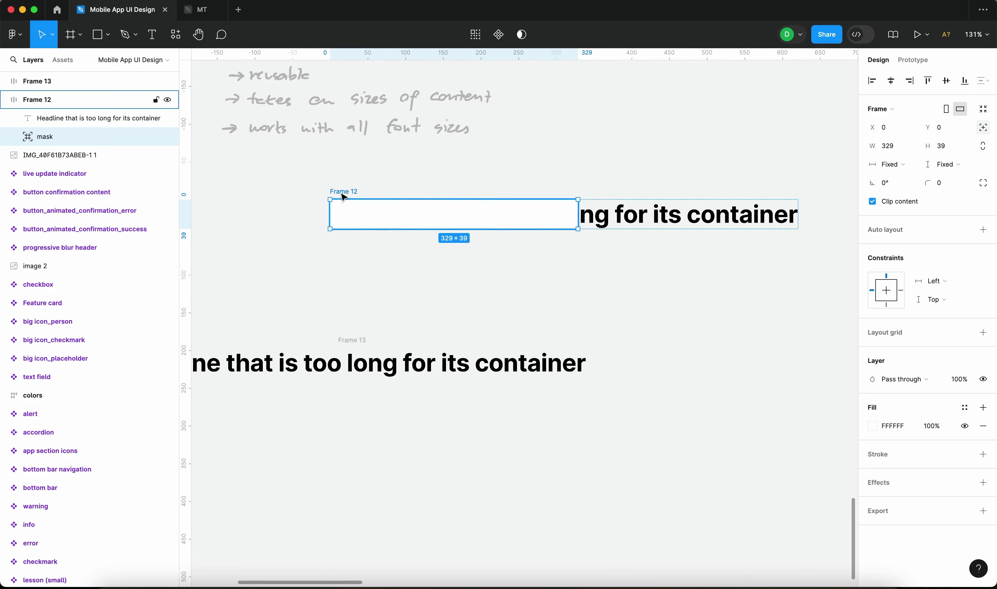
click(342, 194)
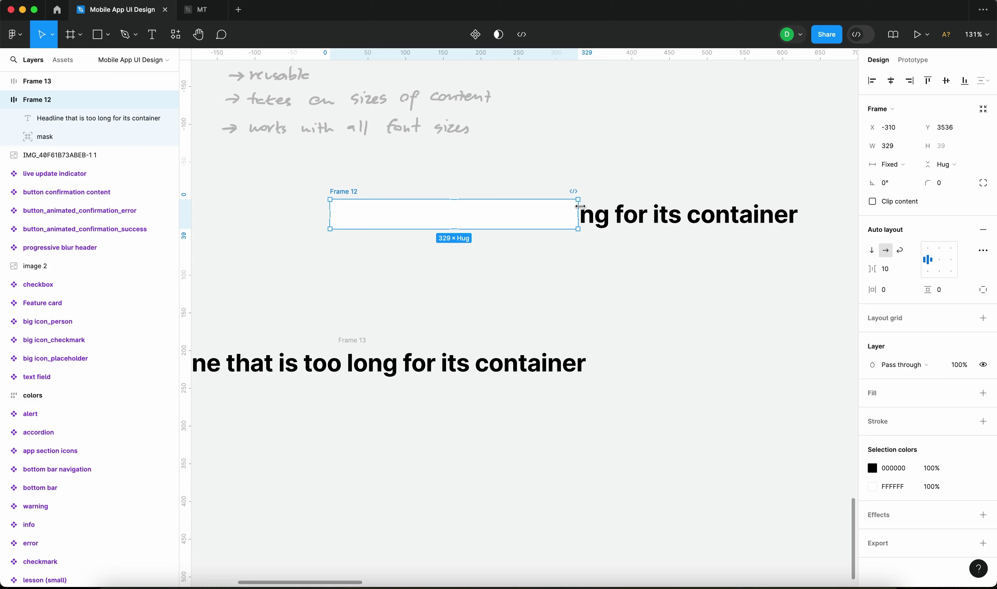
click(630, 292)
click(510, 213)
scroll(509, 211, down, 3)
scroll(474, 218, up, 6)
drag(606, 295, 671, 335)
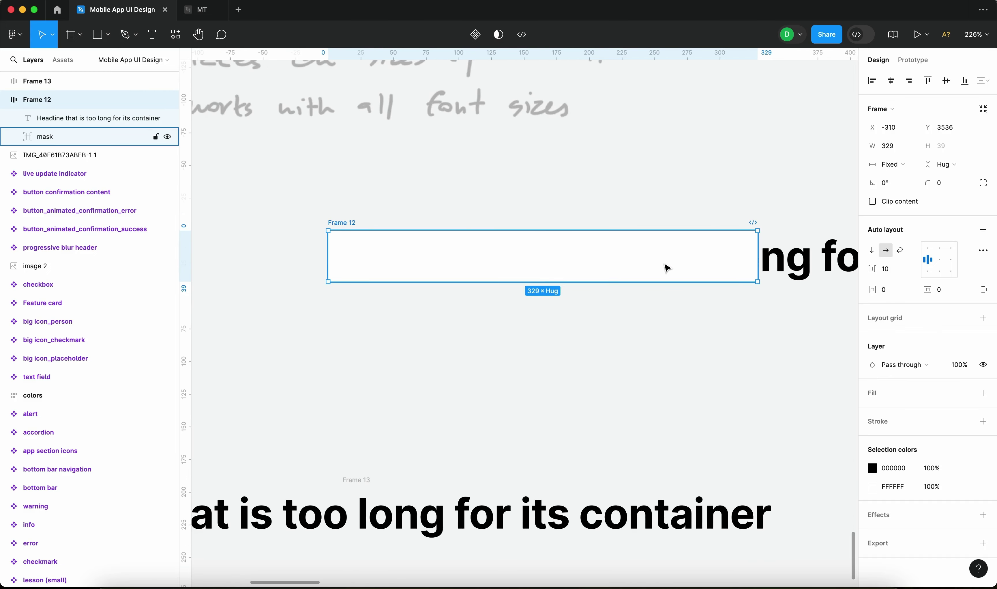
scroll(666, 308, down, 5)
scroll(704, 357, up, 8)
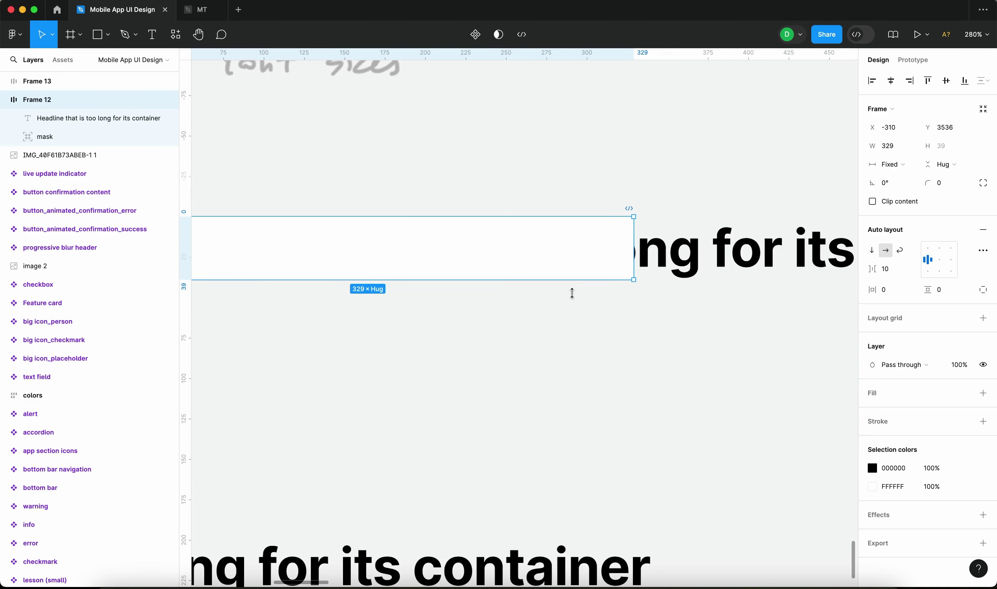
drag(496, 392, 645, 373)
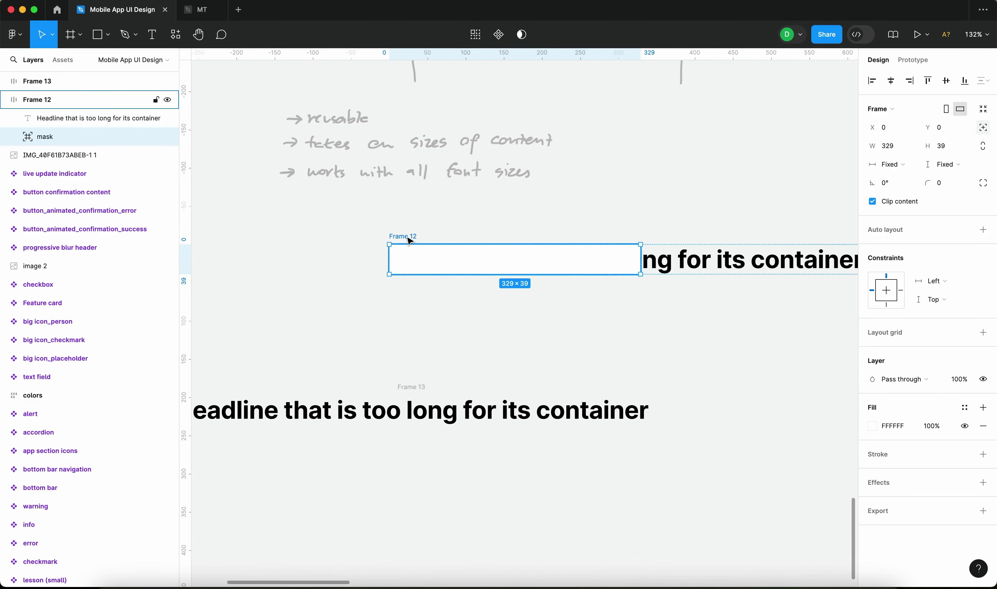
click(408, 238)
key(shift+a)
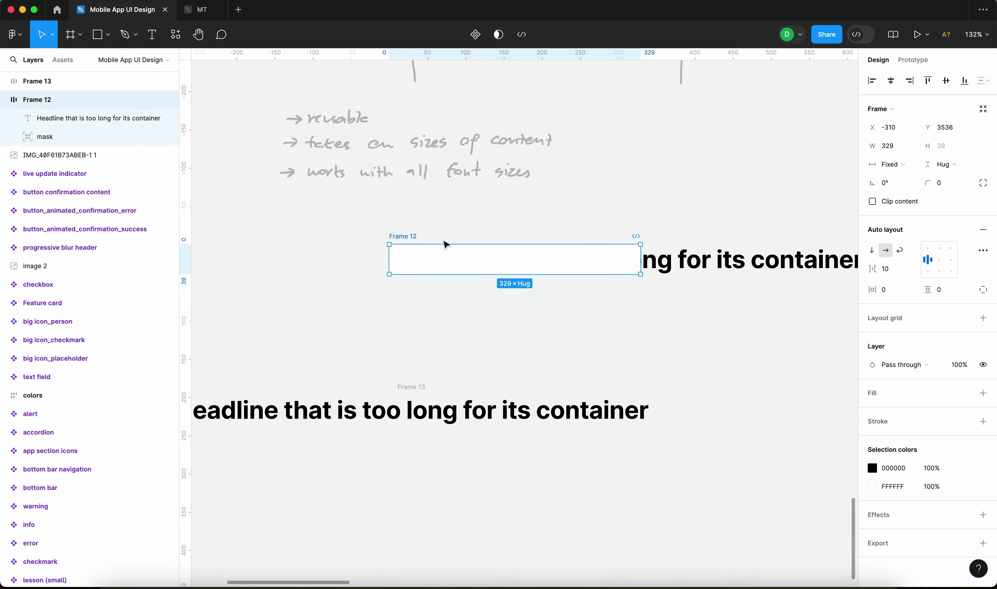
scroll(448, 243, up, 5)
click(517, 325)
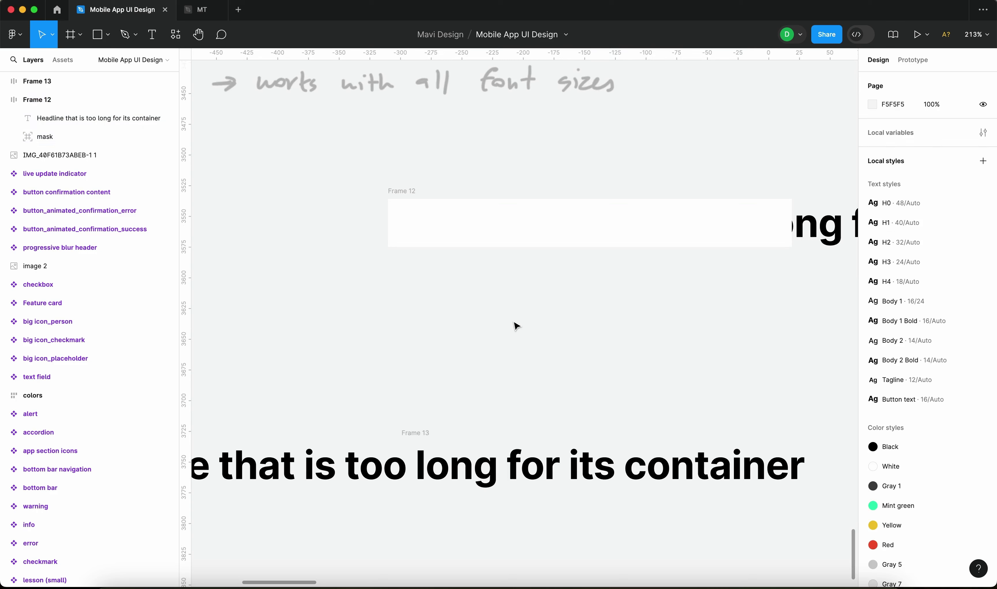
key(r)
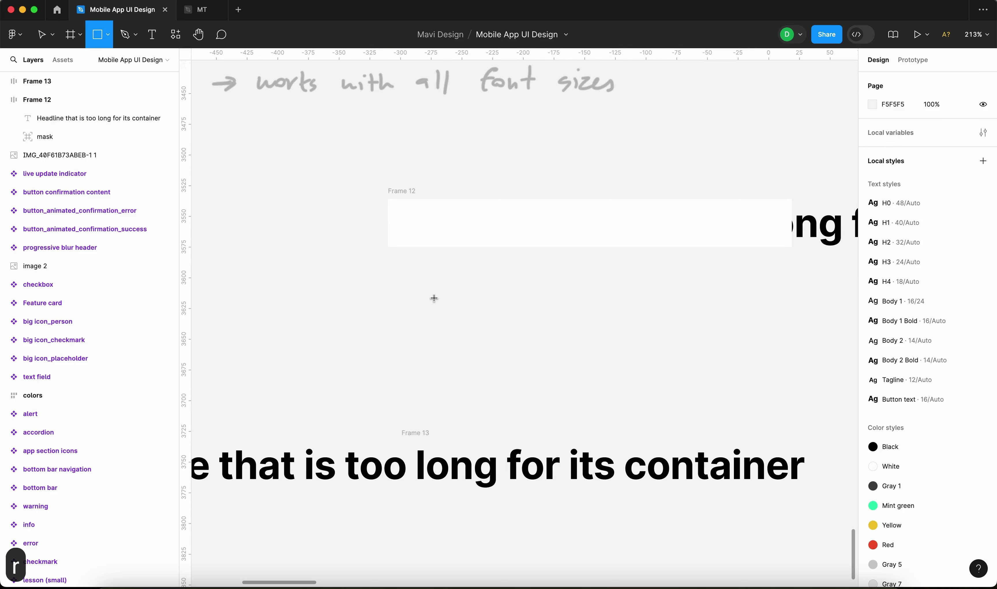
key(v)
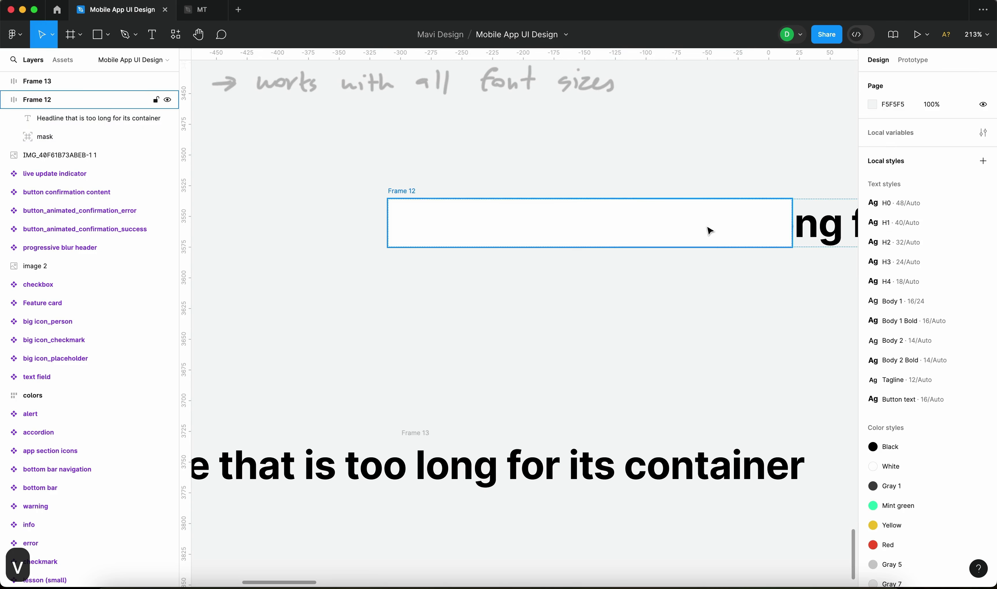
Set the mask frame's constraints to left and right horizontally and top and bottom vertically
click(387, 189)
click(91, 139)
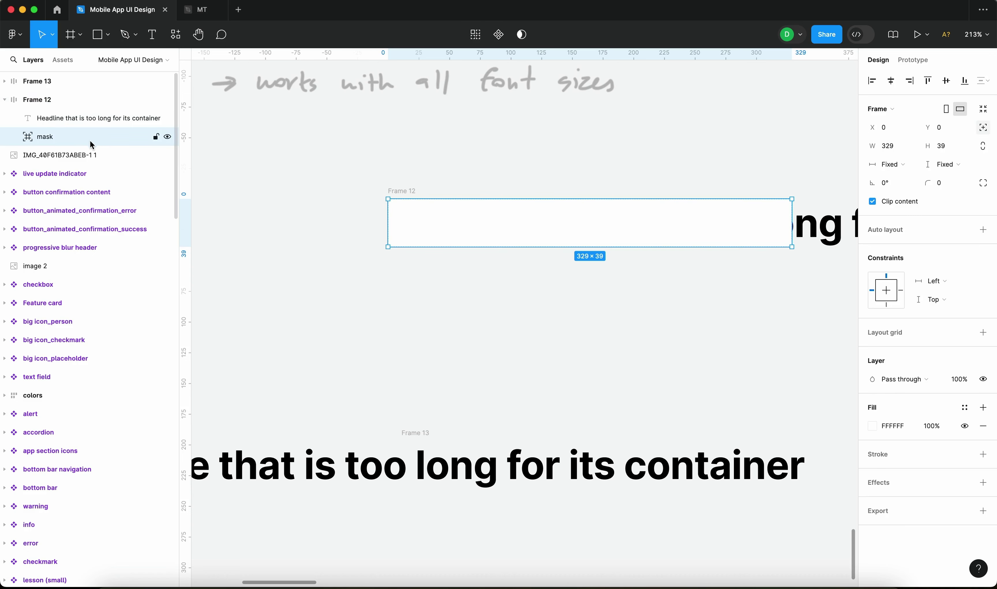
click(889, 163)
click(889, 163)
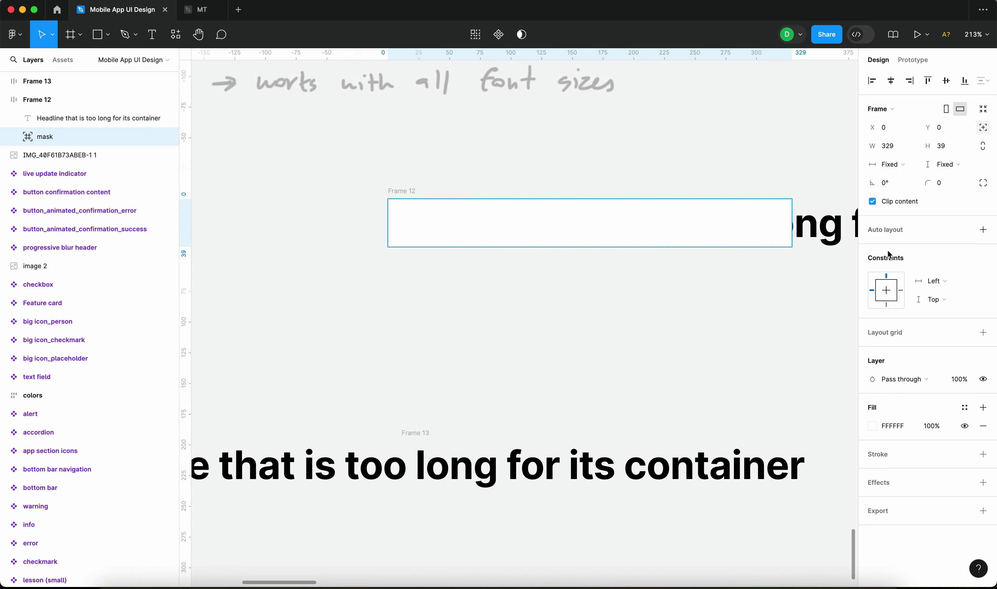
click(945, 285)
click(954, 311)
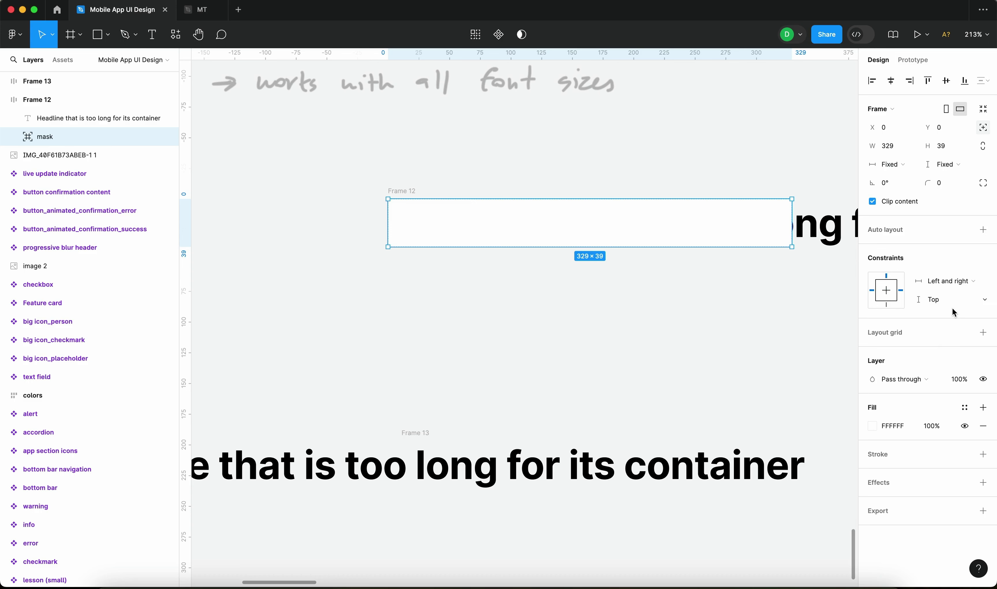
click(944, 303)
click(948, 328)
Test the mask's stretching by enlarging the upper headline frame to about 356 × 49, and undo the resize
key(shift+Return)
scroll(699, 283, right, 3)
scroll(681, 253, up, 3)
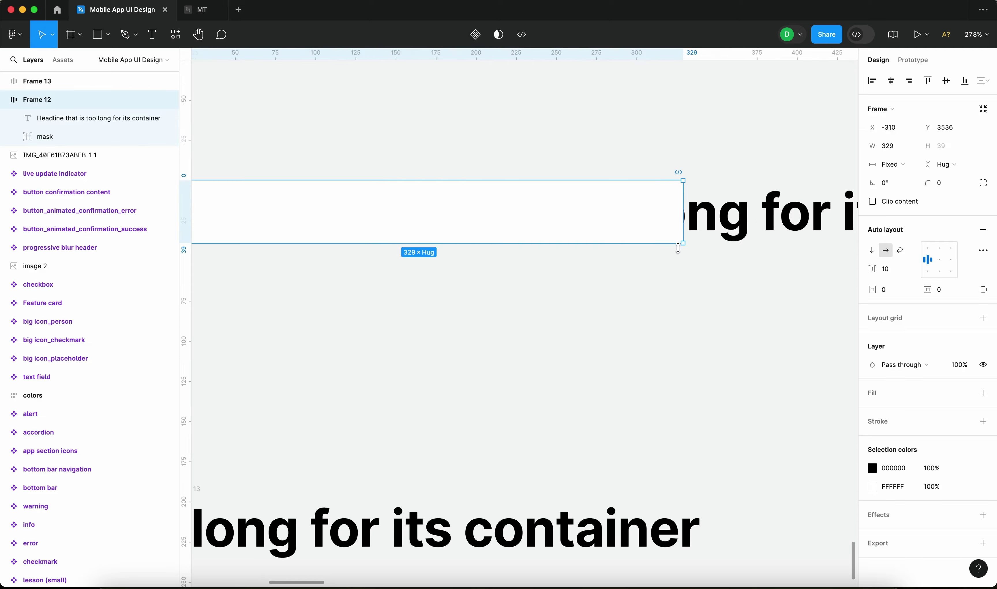
scroll(683, 243, down, 3)
drag(685, 244, 715, 253)
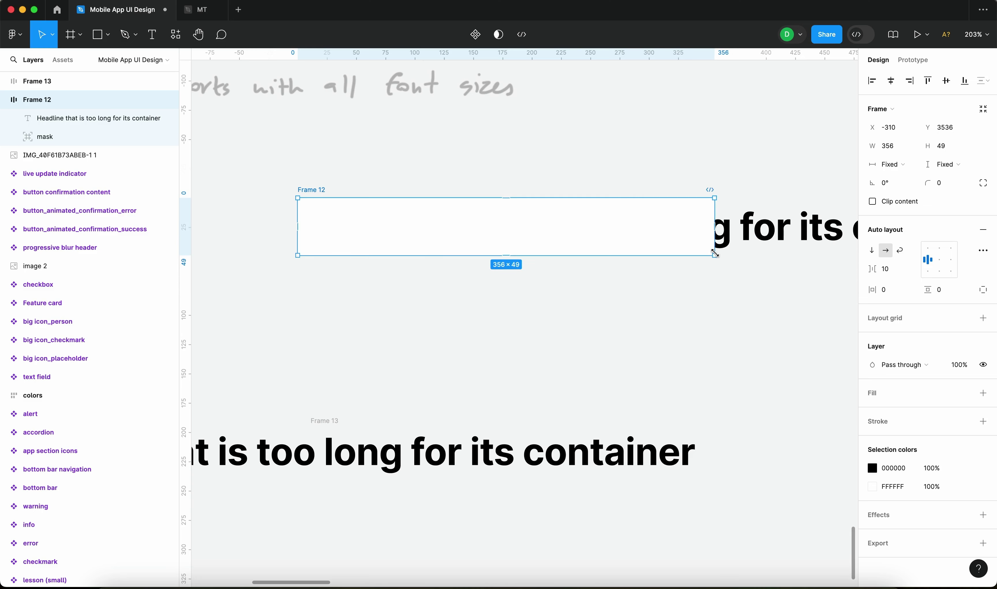
key(cmd+z)
key(cmd+z)
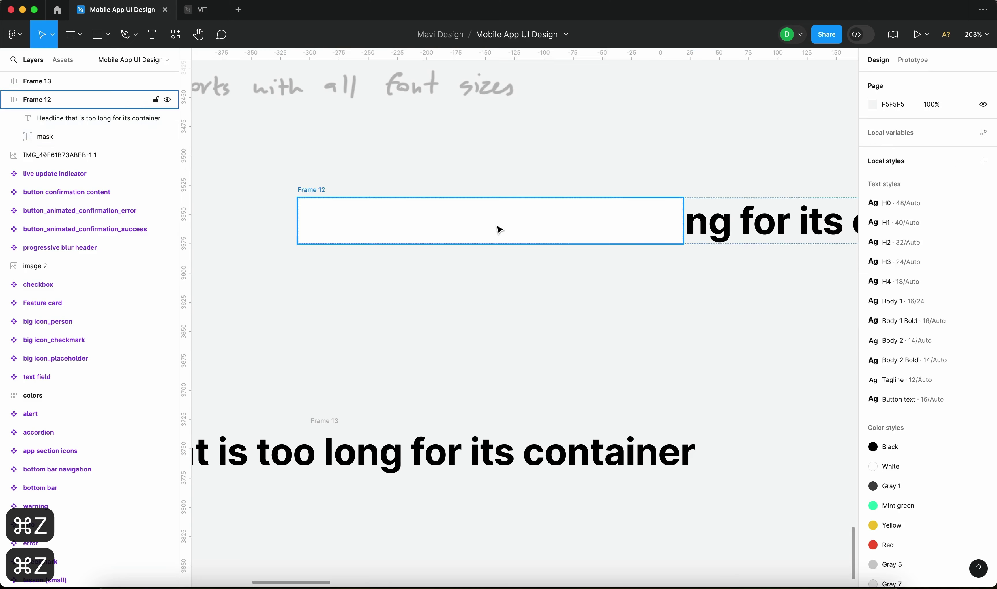
Rename the upper headline frame as headline fadeout animation
scroll(510, 231, left, 3)
double_click(433, 174)
text(headline fadeout)
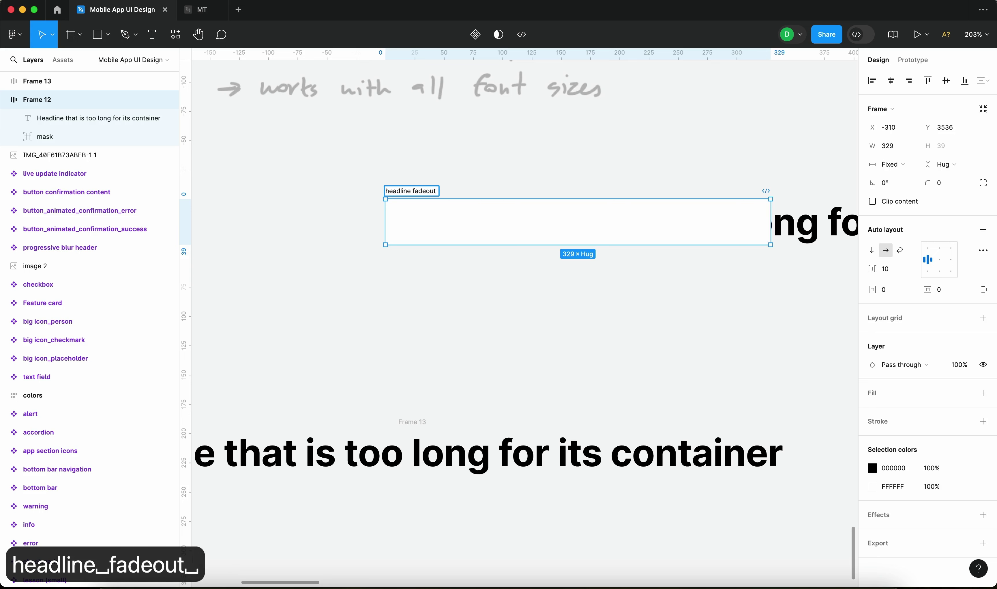
text( animation)
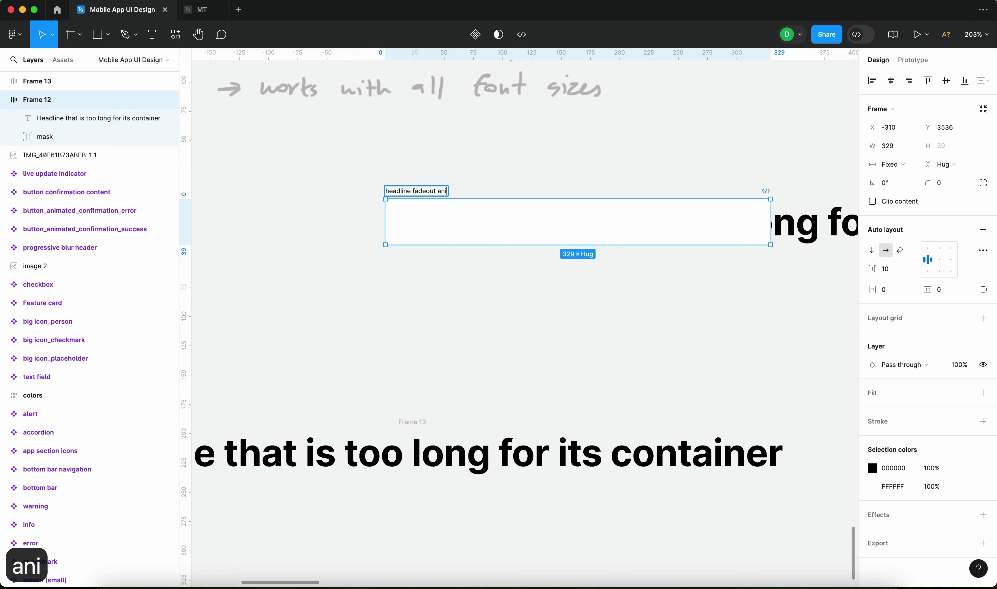
key(Return)
scroll(548, 229, left, 2)
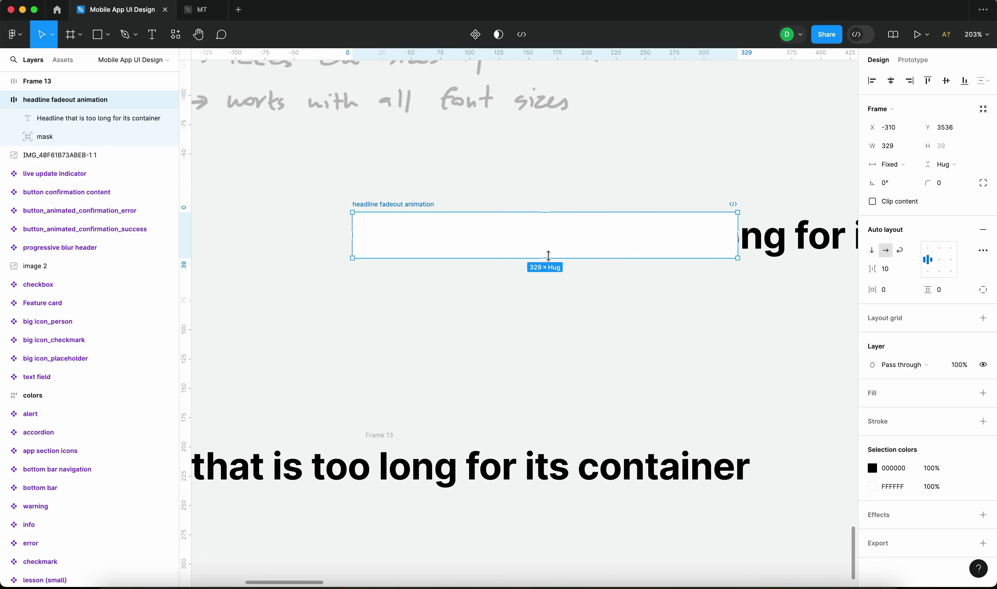
Draw a rectangle about 47 × 45 between the two headlines and fill it with white (FFFFFF)
scroll(539, 341, left, 2)
key(r)
mouse_move(507, 294)
mouse_down()
mouse_move(569, 342)
mouse_move(554, 348)
mouse_up()
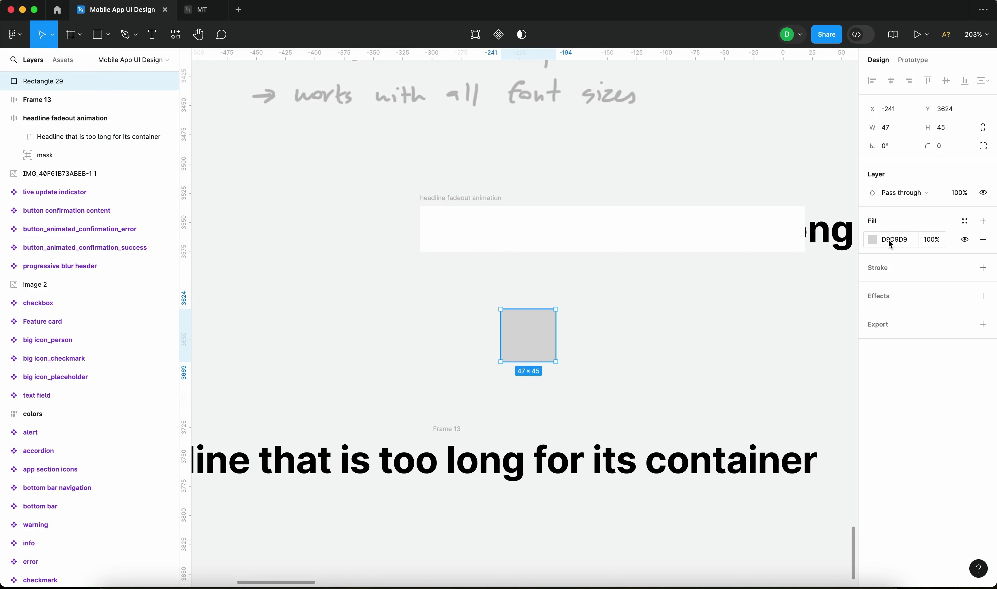
key(Return)
Change the rectangle's fill to a linear gradient running horizontally from its right edge to its left edge
click(871, 239)
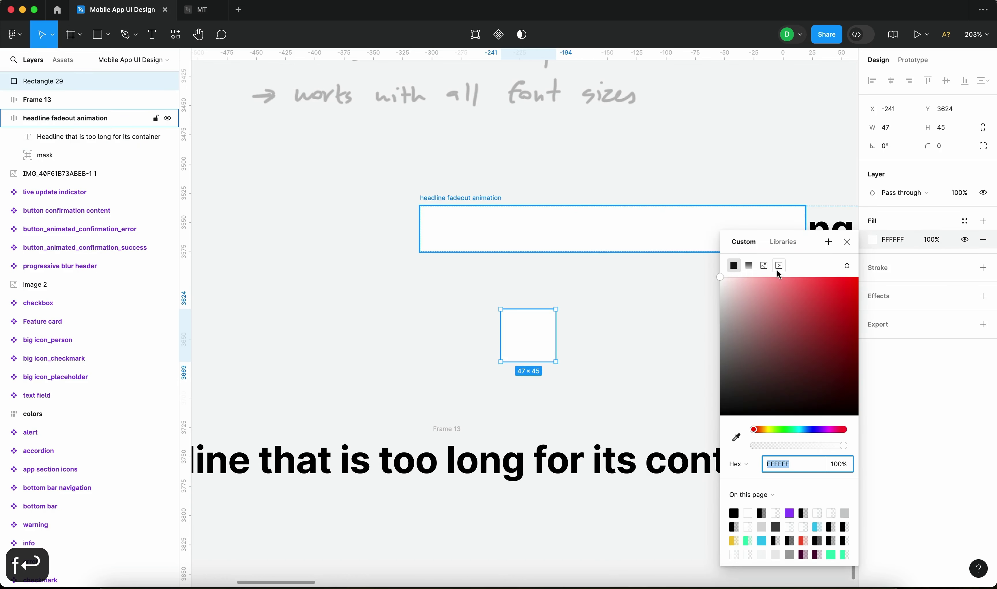
click(749, 266)
scroll(520, 332, up, 5)
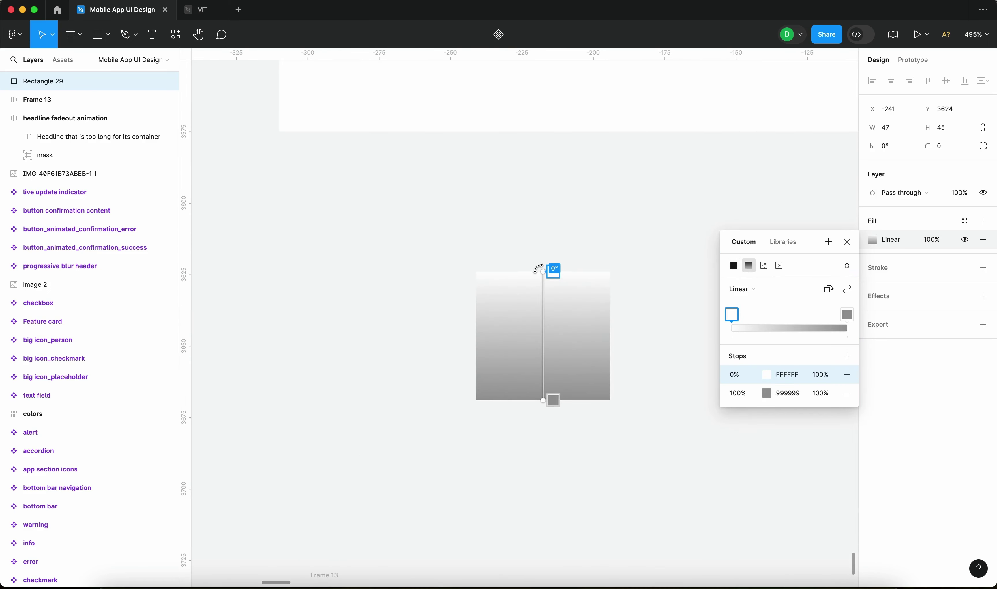
drag(543, 272, 614, 343)
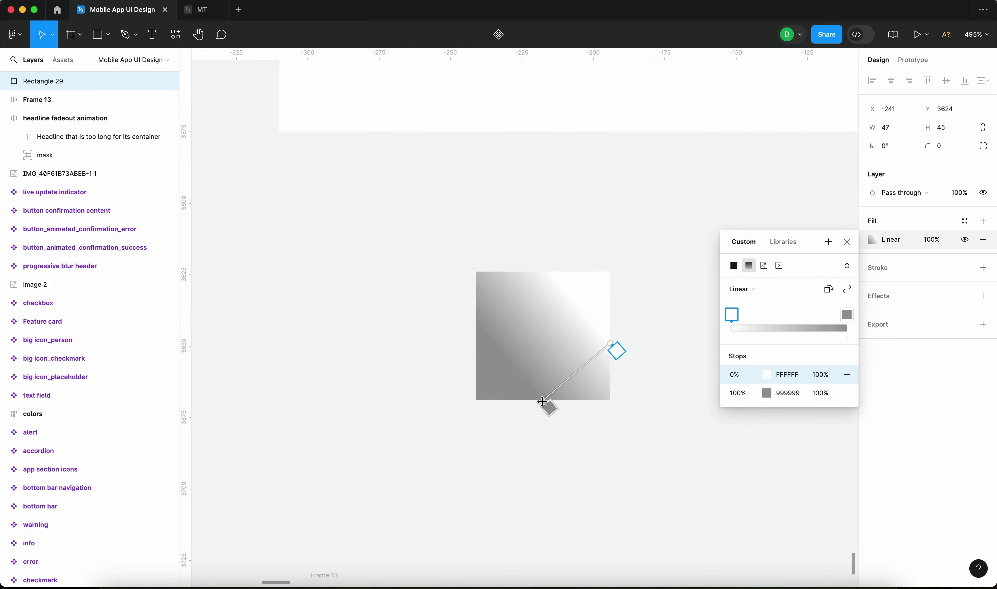
drag(542, 401, 478, 326)
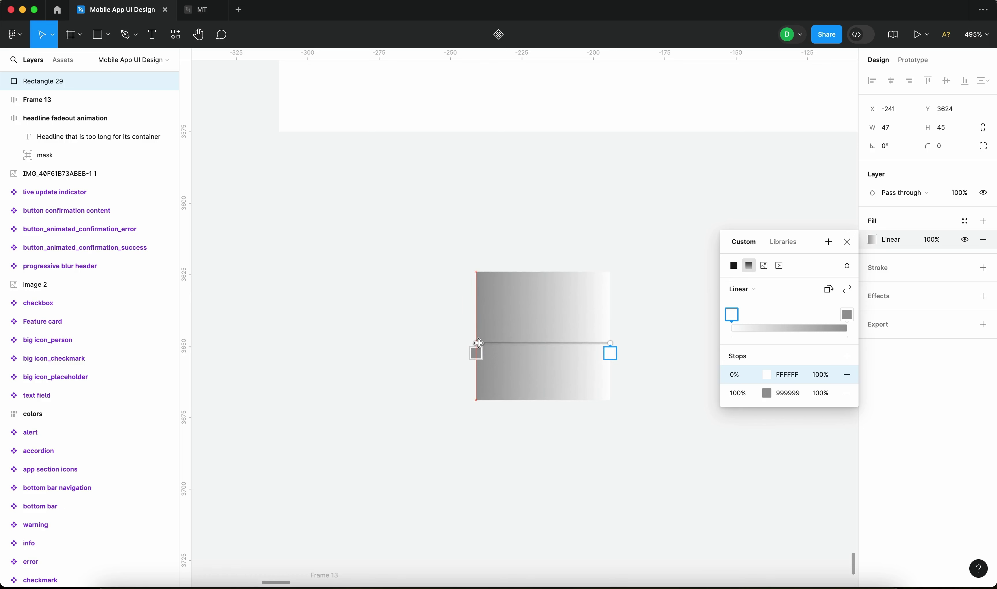
Set the gradient's 100% stop to FFFFFF with 0% opacity
click(788, 392)
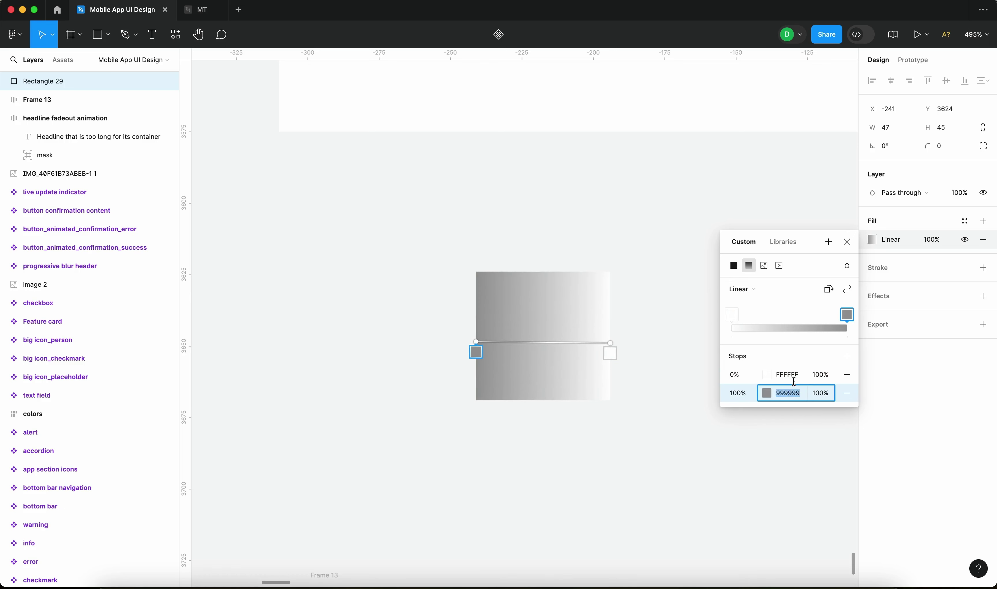
click(788, 375)
key(super+c)
click(788, 393)
key(super+v)
key(Return)
click(823, 394)
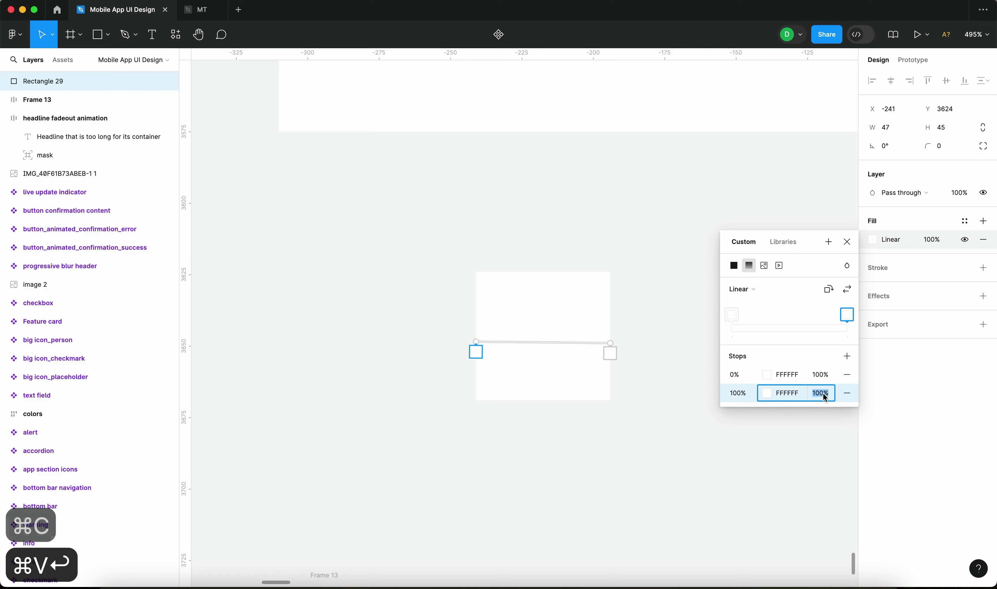
text(0)
key(Return)
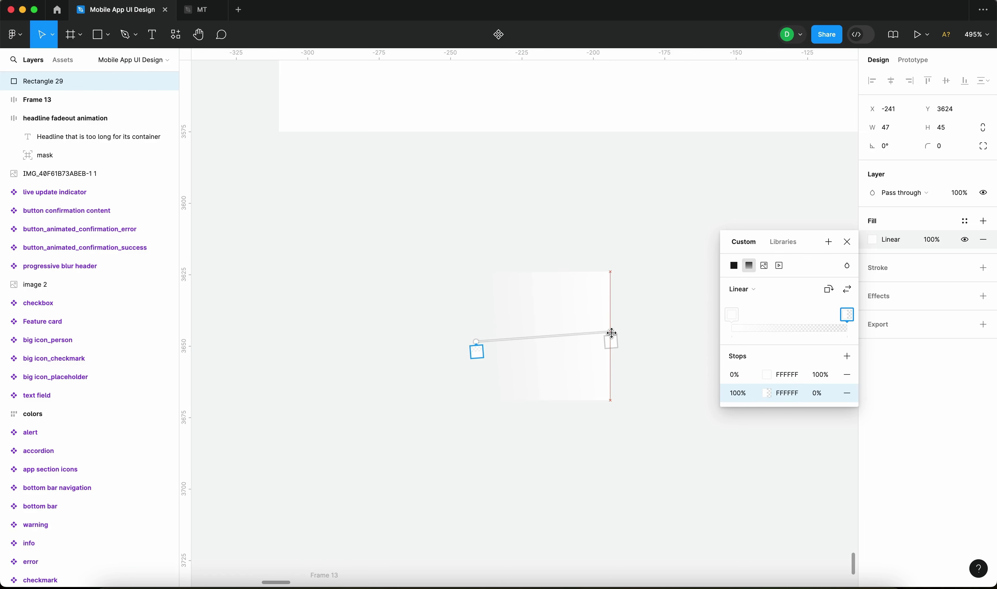
key(Escape)
Rename the gradient rectangle as fadeout left
click(600, 306)
key(super+r)
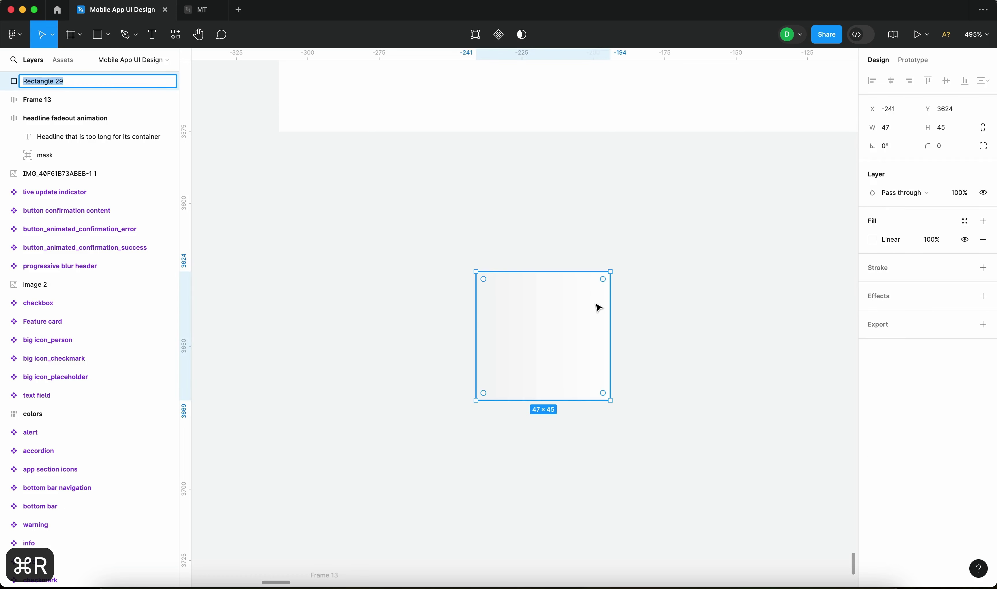
text(fadeout left)
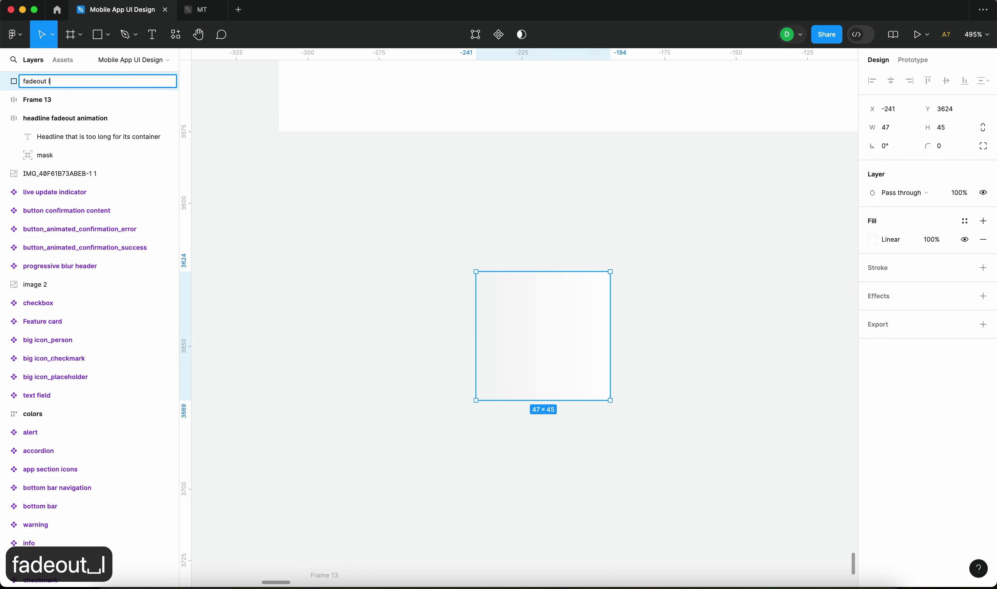
key(Return)
click(614, 237)
Duplicate the gradient rectangle to its right at the same height and flip the copy horizontally
scroll(612, 245, down, 5)
click(586, 291)
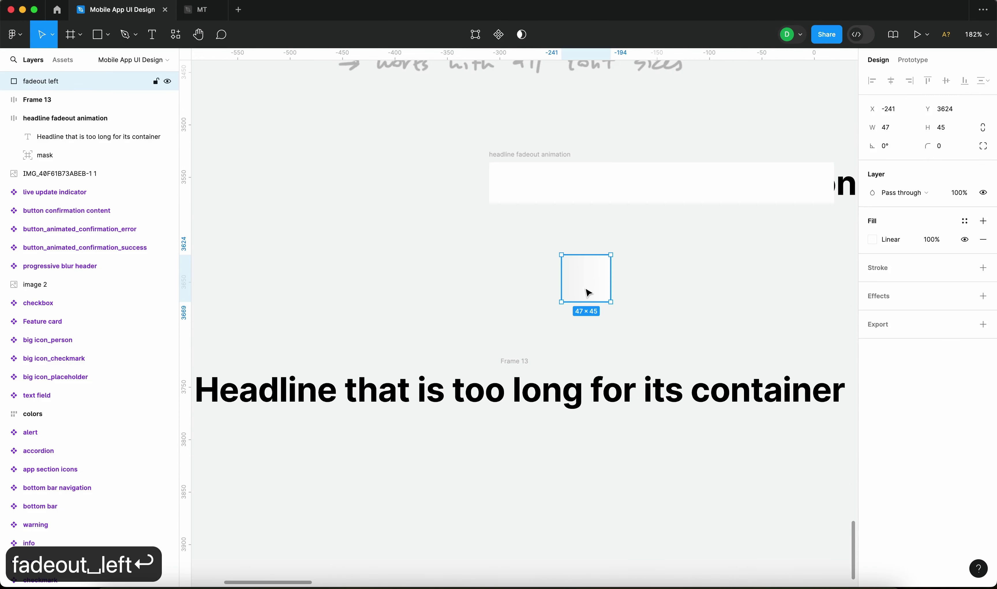
drag(587, 285, 667, 282)
key(shift+h)
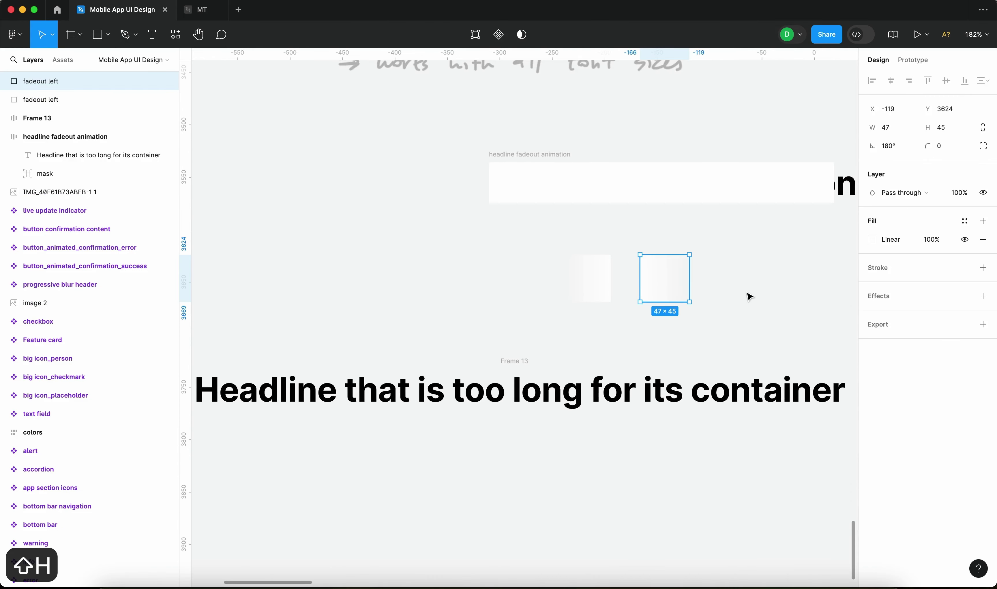
Rename the flipped gradient copy as fadeout right
scroll(703, 285, up, 10)
click(724, 318)
click(612, 293)
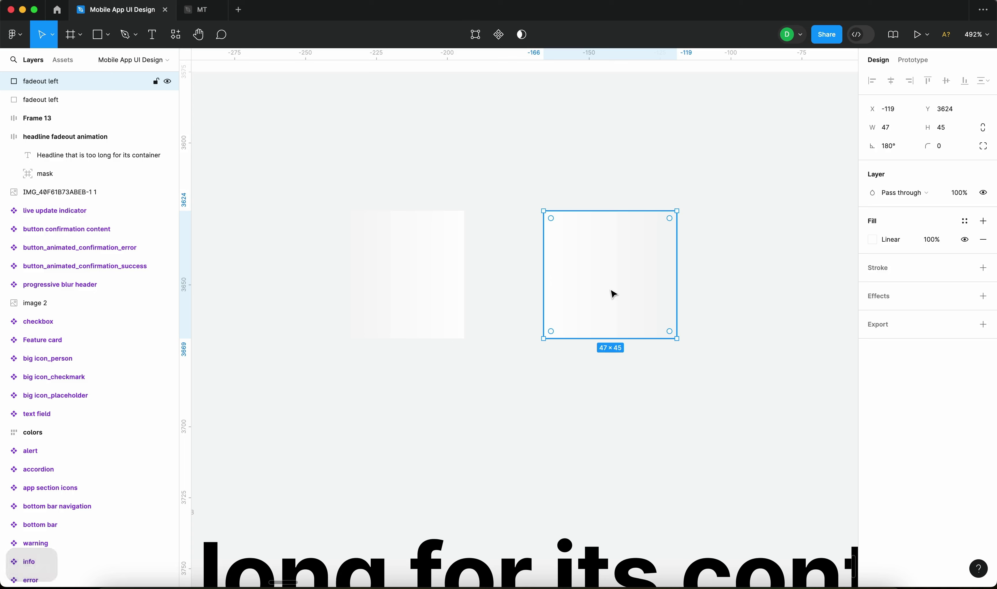
key(super+r)
text(fadeout right)
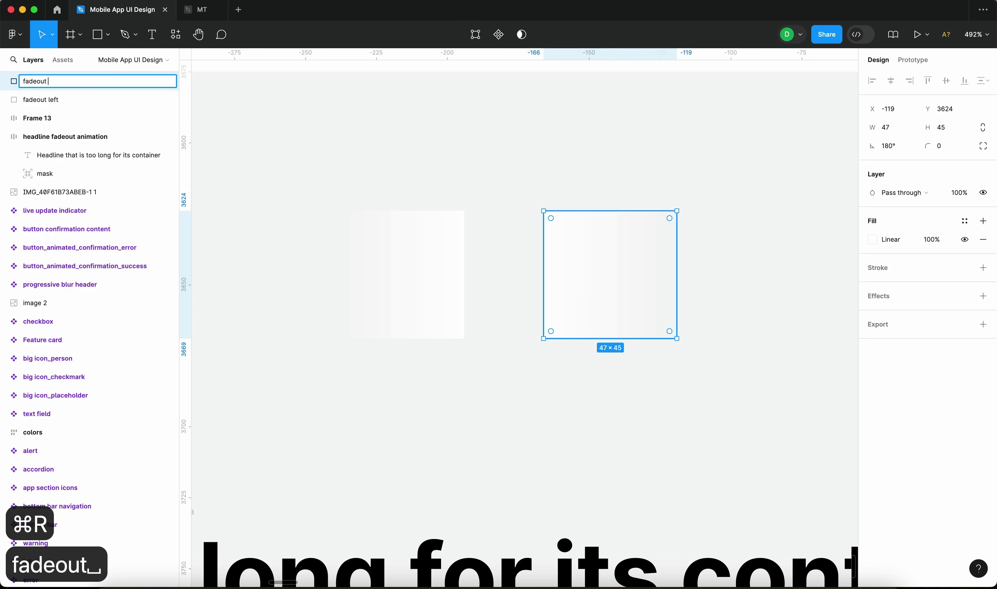
key(Return)
click(600, 195)
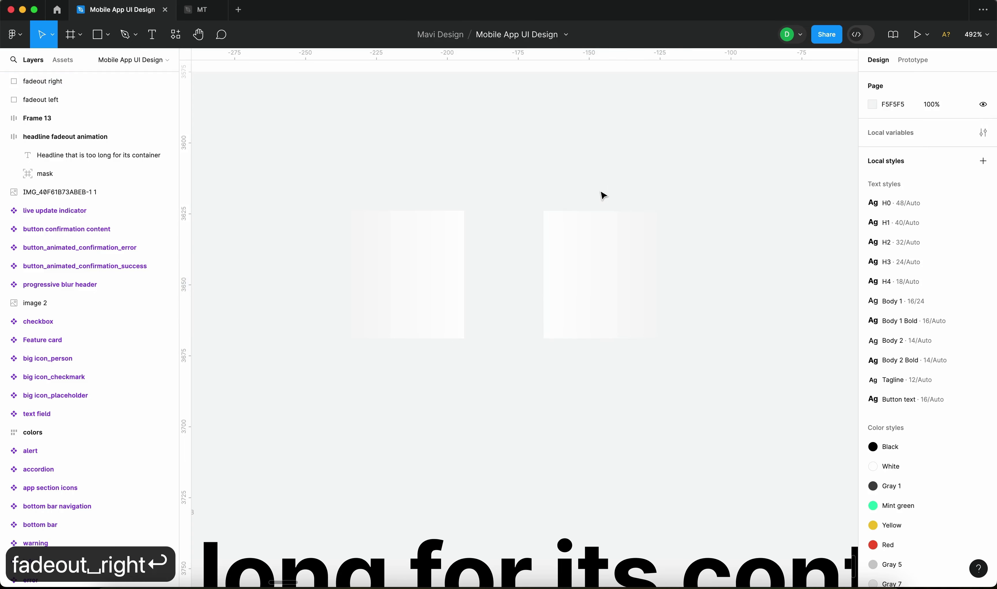
Move the fadeout left rectangle into the mask frame of the headline fadeout animation by cutting and pasting it
scroll(601, 195, down, 6)
click(552, 225)
scroll(552, 225, up, 2)
scroll(533, 259, up, 5)
scroll(579, 267, down, 8)
scroll(568, 277, up, 3)
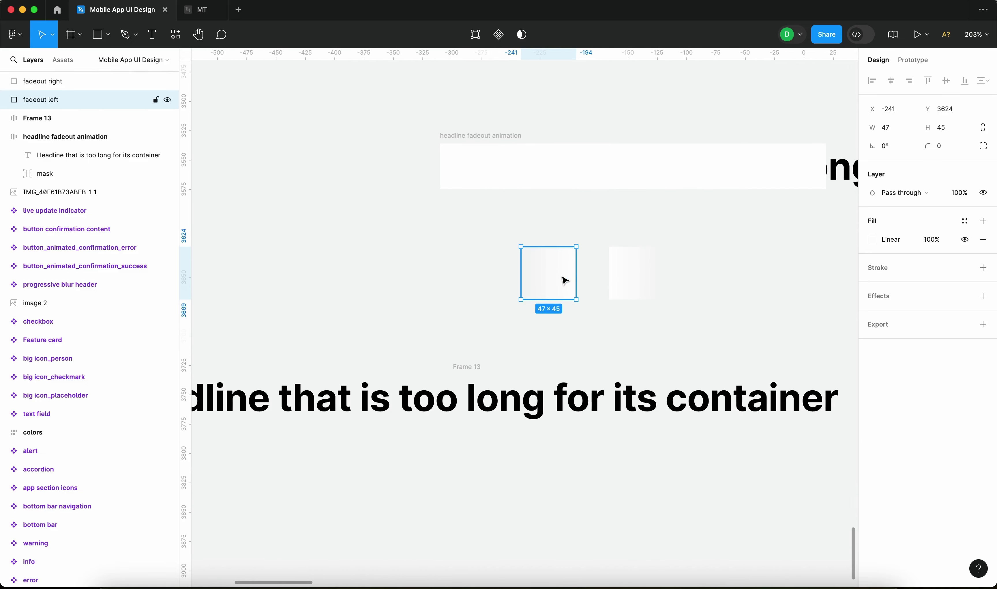
key(super+x)
click(526, 169)
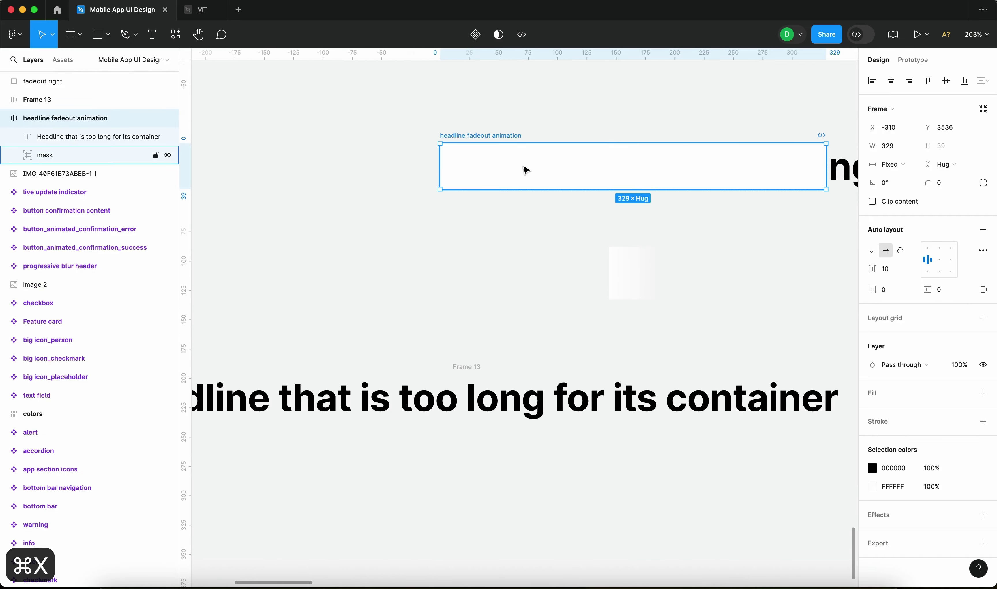
click(93, 159)
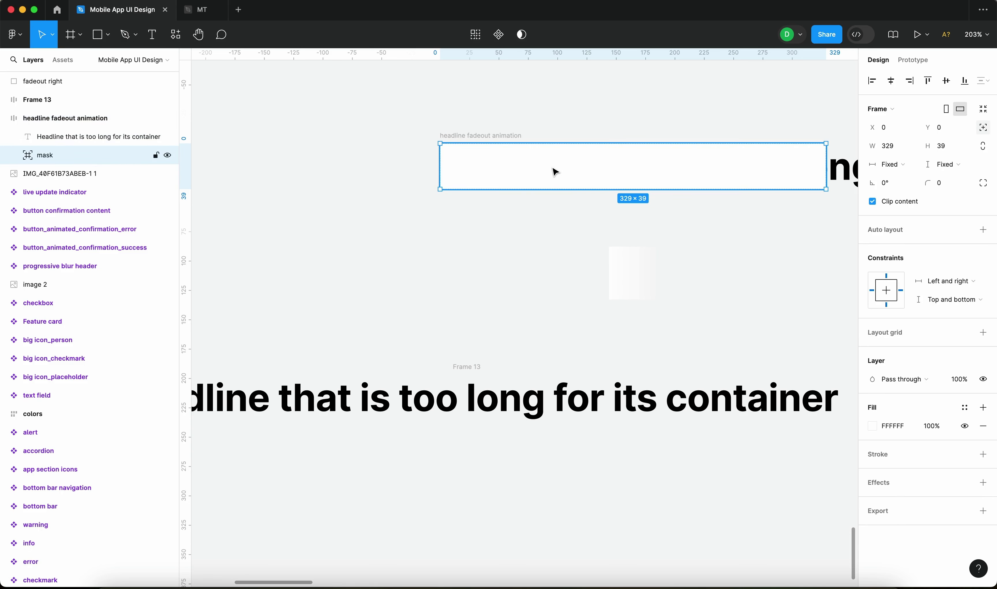
key(super+v)
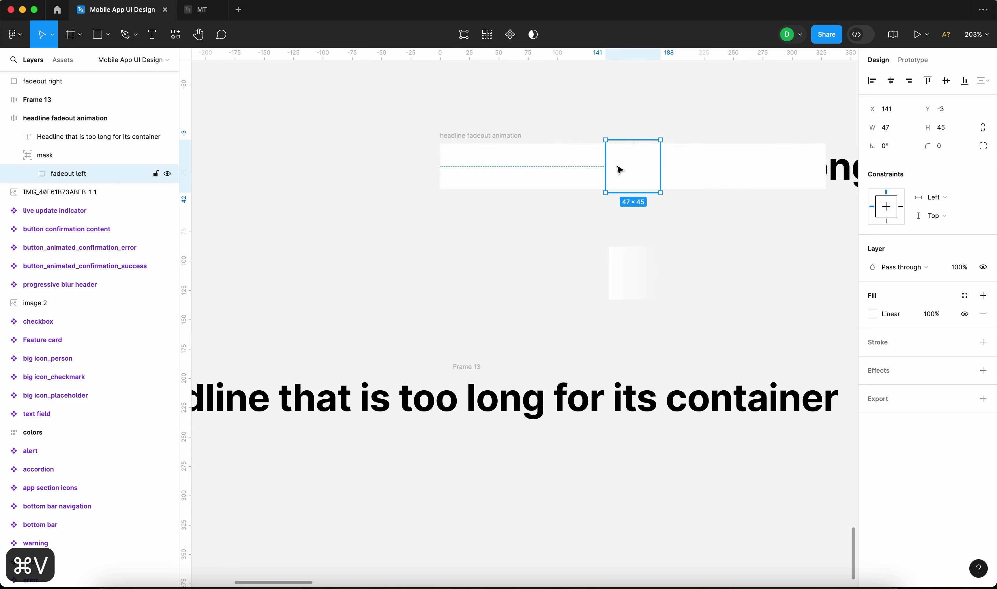
Align the fadeout left rectangle to the mask's left edge and fit its height to the mask's 39
key(alt+a)
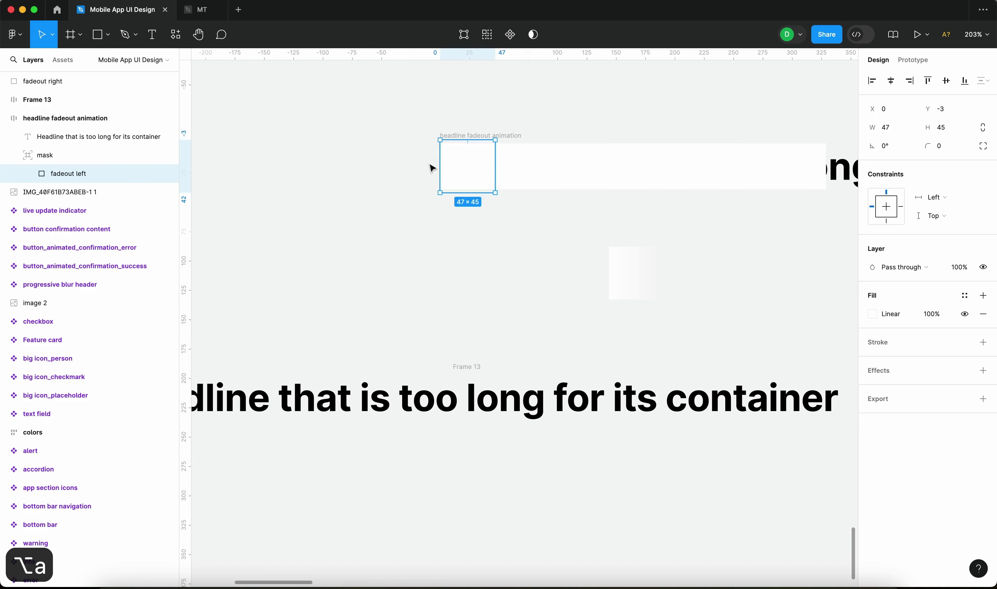
scroll(452, 156, up, 10)
drag(483, 83, 485, 101)
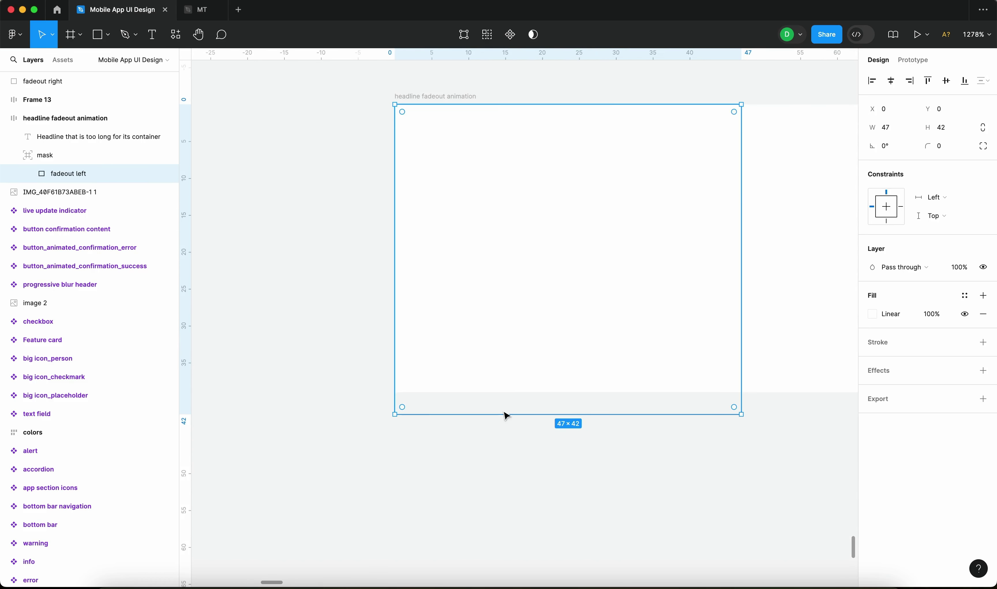
drag(505, 409, 510, 392)
scroll(557, 313, down, 4)
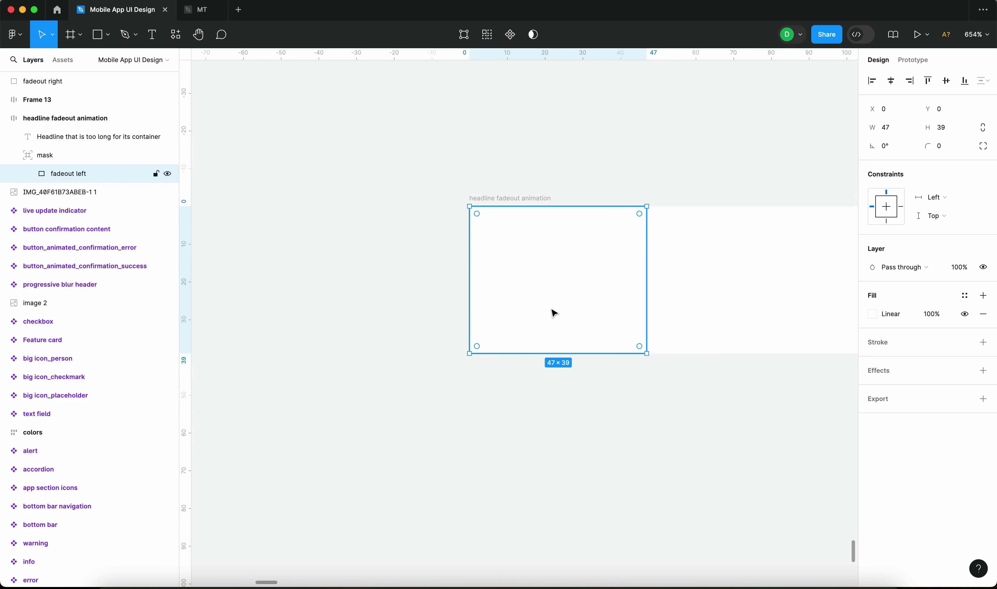
Shift the fadeout left rectangle directly outside the mask's left edge, to X -47
key(shift+Left)
key(shift+Left)
key(shift+Left)
key(shift+Left)
key(shift+Left)
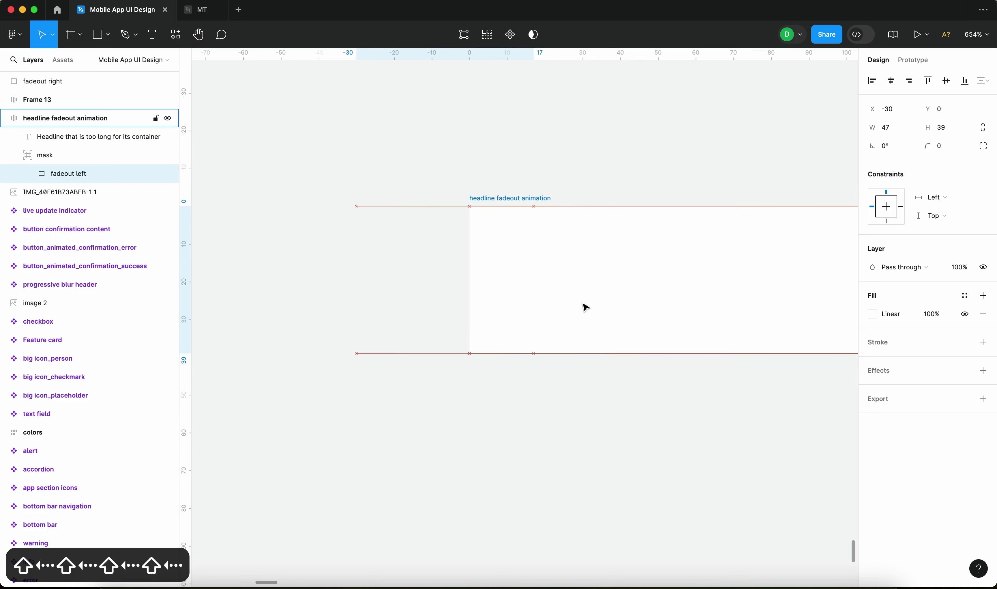
scroll(473, 277, up, 2)
scroll(461, 269, up, 2)
key(Right)
key(Right)
key(Right)
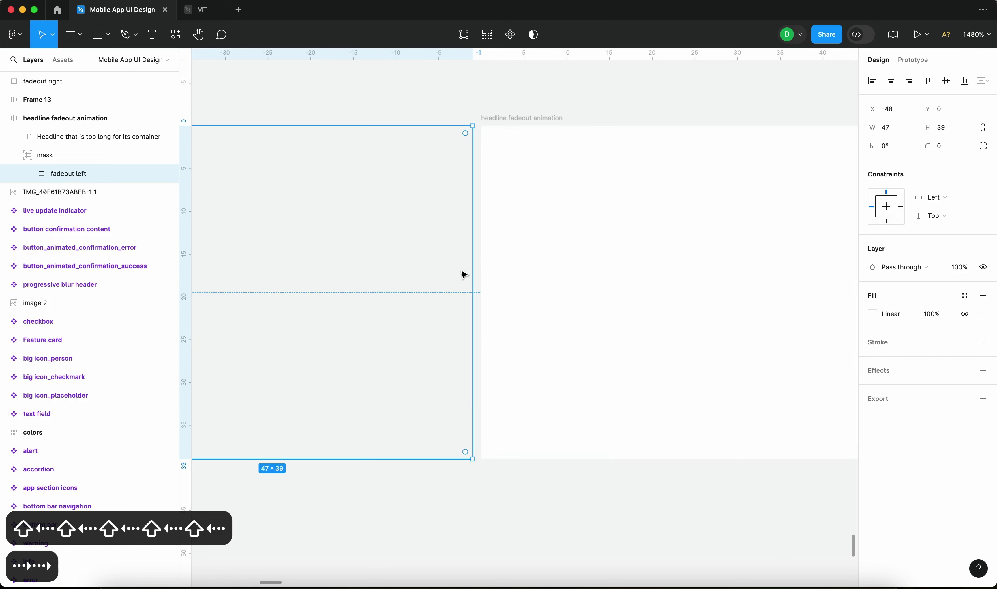
Turn off content clipping on the mask frame
click(78, 155)
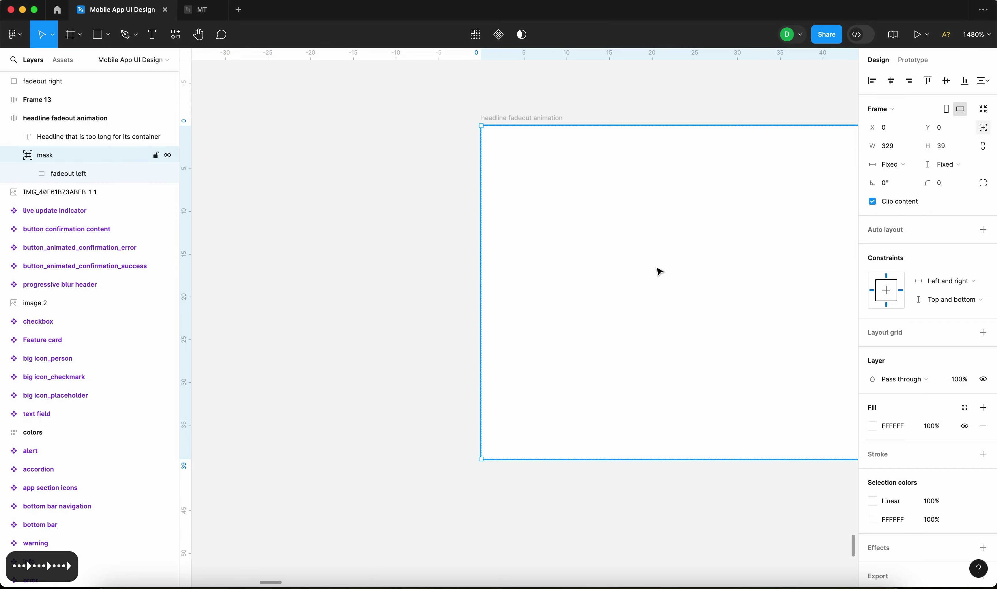
scroll(679, 273, down, 4)
click(873, 202)
click(72, 173)
click(78, 157)
scroll(586, 294, down, 4)
click(588, 369)
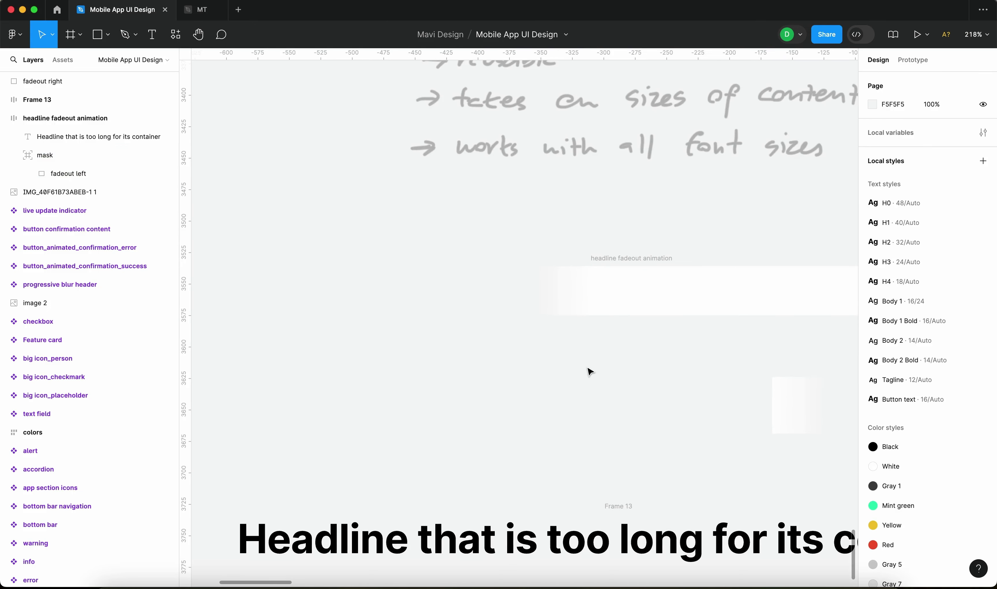
Examine how the left fadeout gradient meets the mask frame's left edge
scroll(587, 368, right, 5)
click(581, 399)
drag(582, 399, 548, 401)
click(484, 356)
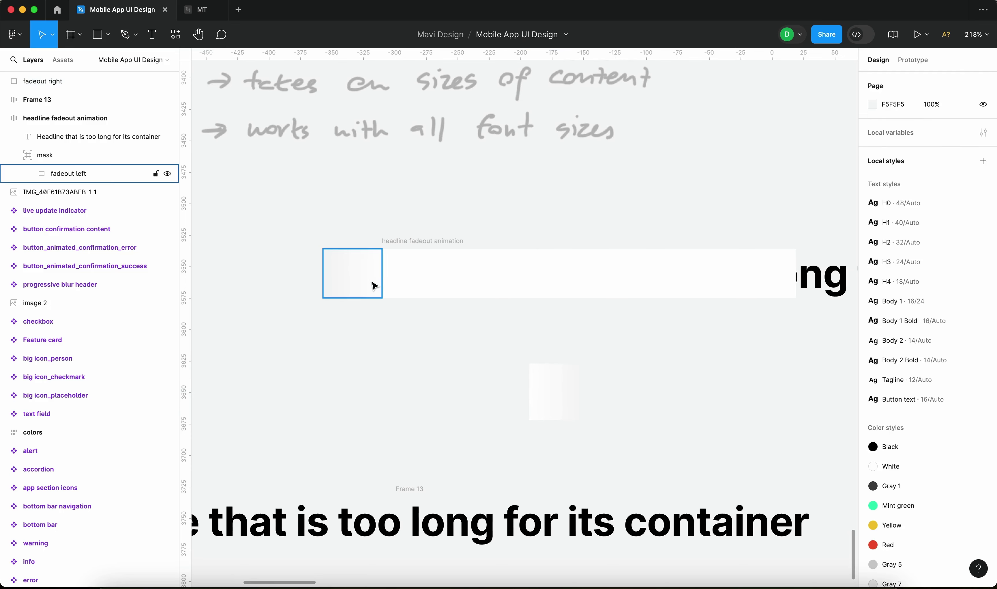
click(378, 293)
scroll(364, 297, up, 10)
click(592, 250)
scroll(679, 452, down, 5)
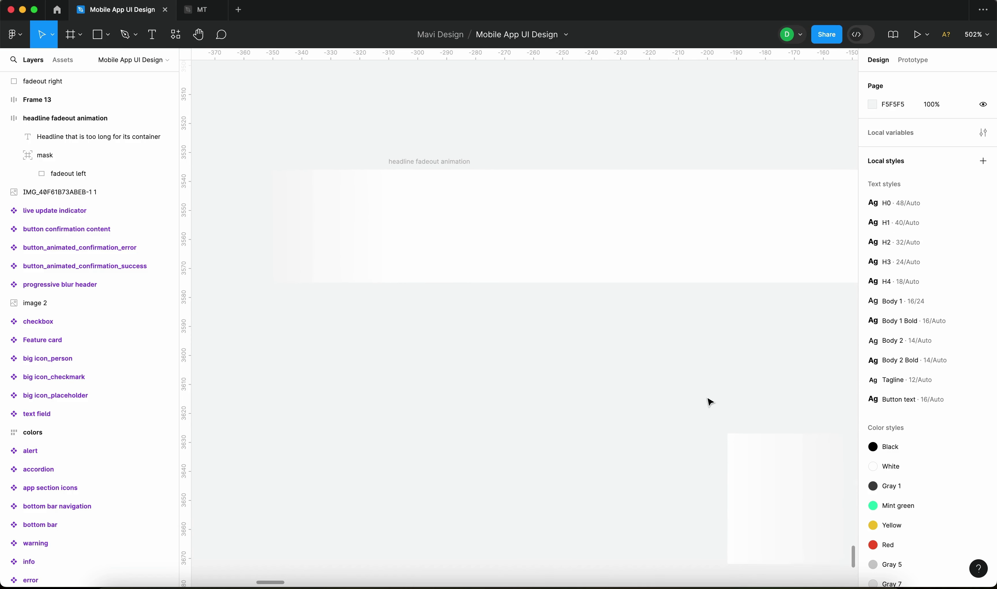
Cut and paste the fadeout right rectangle into the mask frame and fit its height to the mask's 39
scroll(638, 376, right, 5)
click(650, 454)
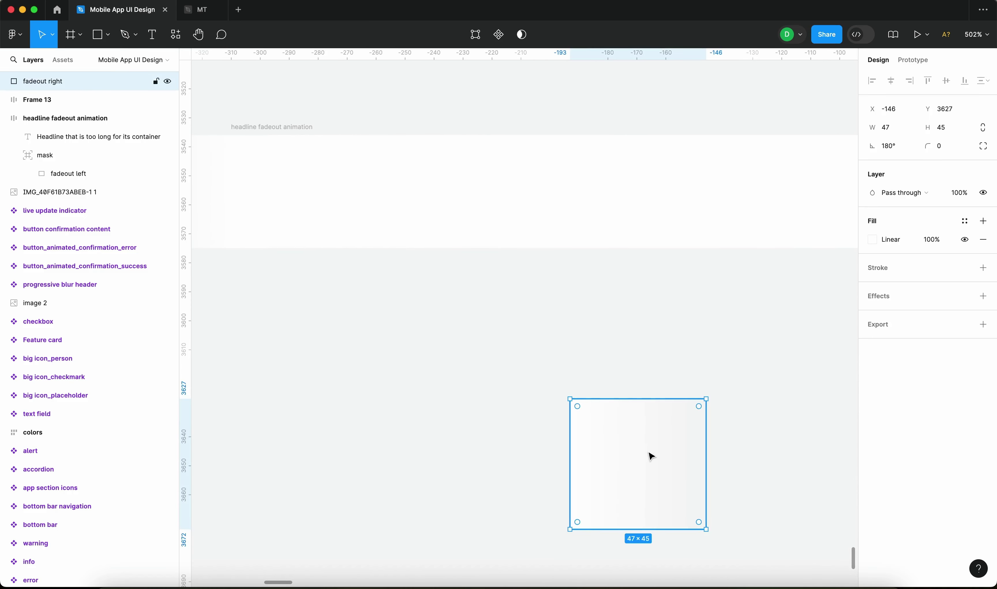
scroll(652, 457, down, 4)
drag(652, 457, 599, 422)
key(super+x)
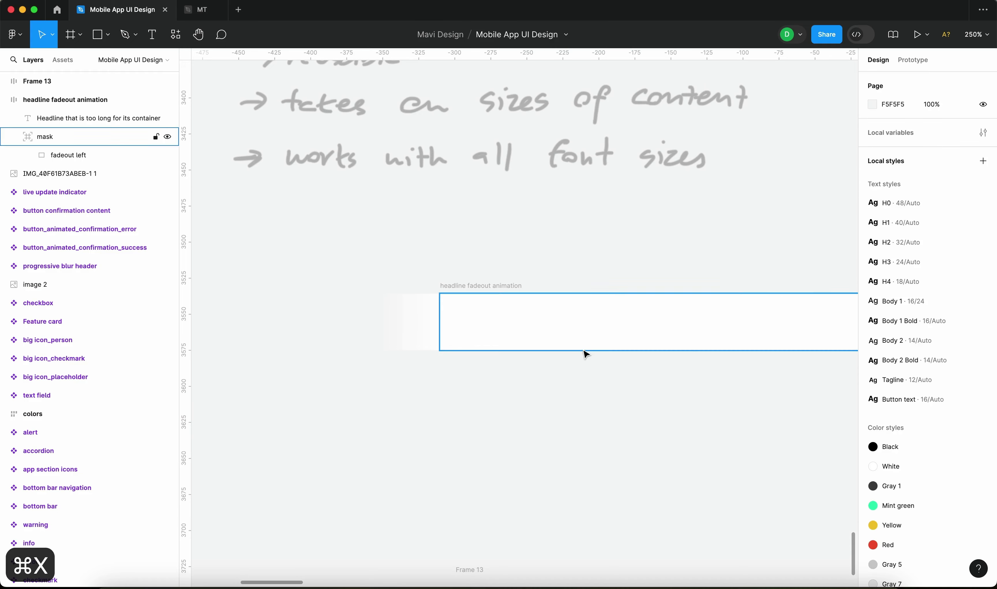
click(589, 341)
double_click(590, 342)
key(super+v)
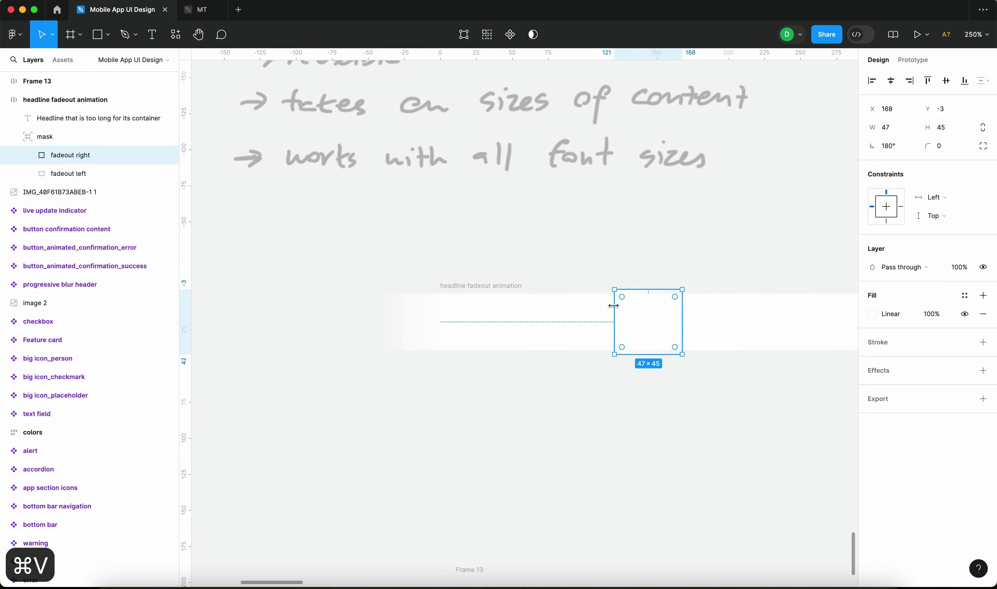
scroll(617, 310, right, 5)
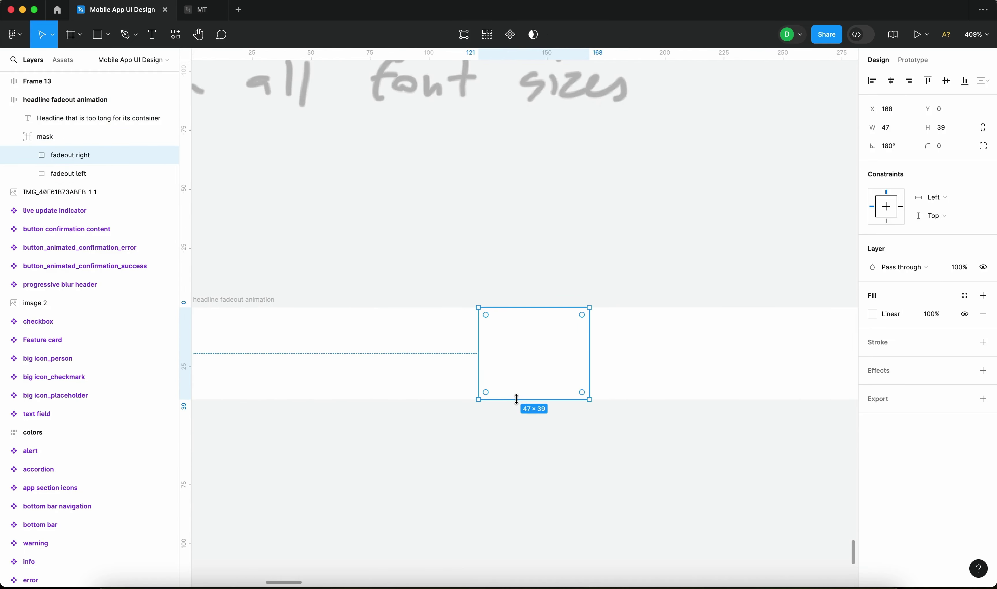
Align the fadeout right rectangle to the right and shift it directly outside the mask's right edge, to X 376
key(alt+d)
scroll(599, 390, right, 10)
key(shift+Right)
key(shift+Right)
key(shift+Right)
key(shift+Right)
key(shift+Right)
key(shift+Right)
scroll(521, 310, up, 5)
key(shift+Left)
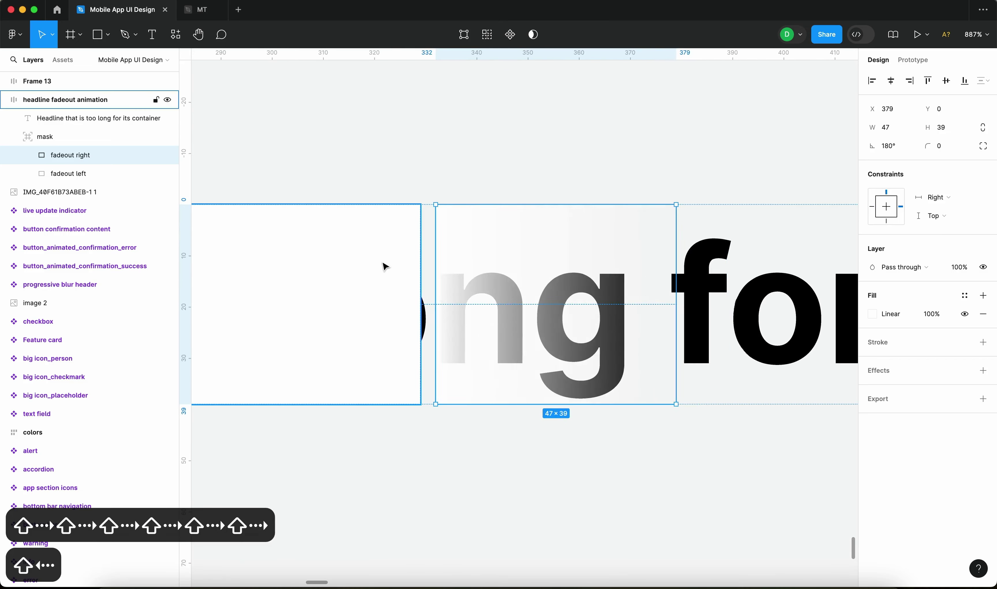
key(shift+Left)
scroll(382, 263, up, 5)
key(Right)
key(Right)
key(shift+Right)
key(Left)
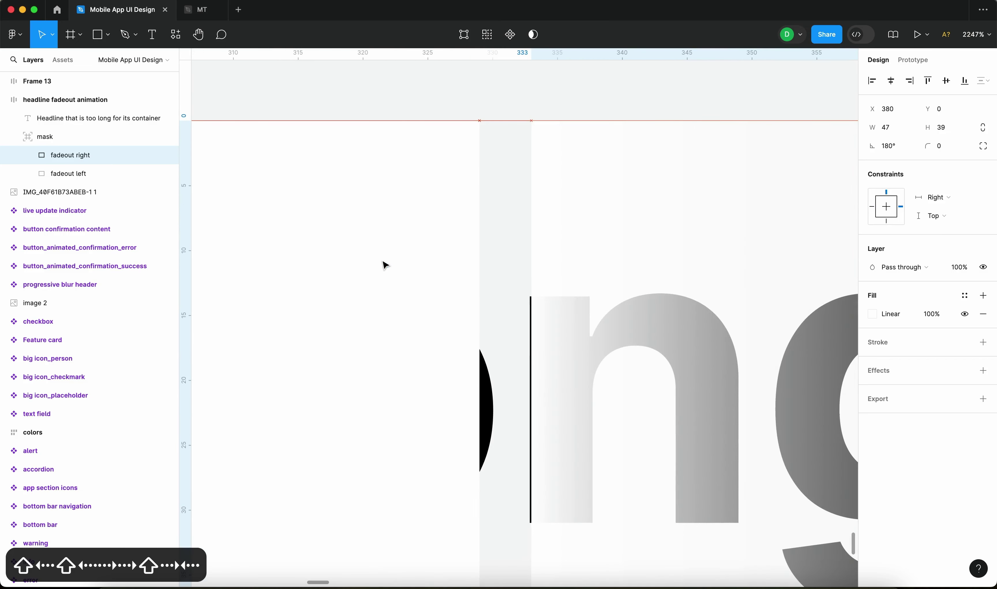
key(Left)
key(Left)
key(Left)
key(Left)
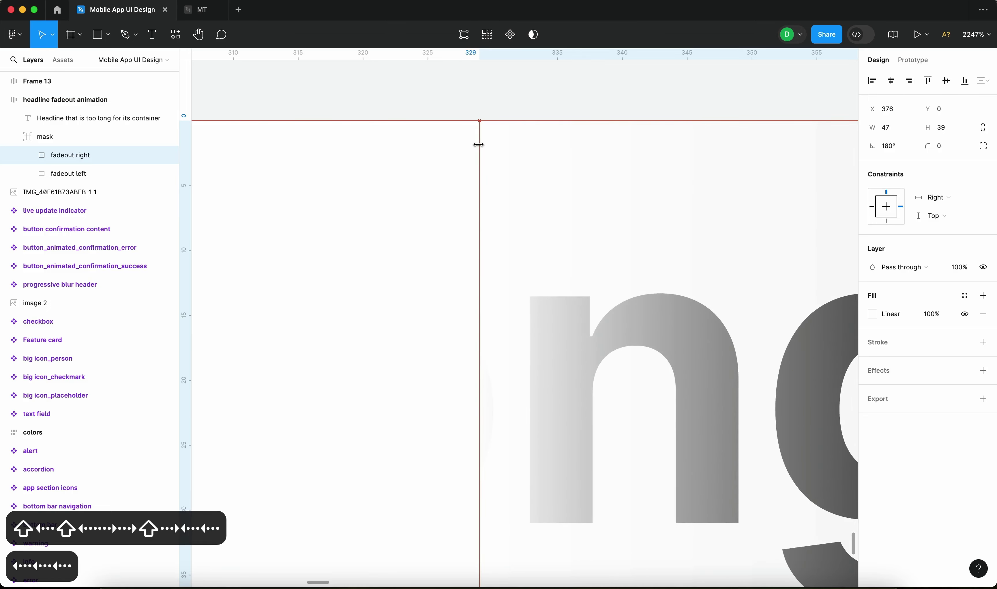
Set the fadeout right rectangle's horizontal constraint to Right
scroll(468, 225, down, 5)
scroll(444, 432, down, 6)
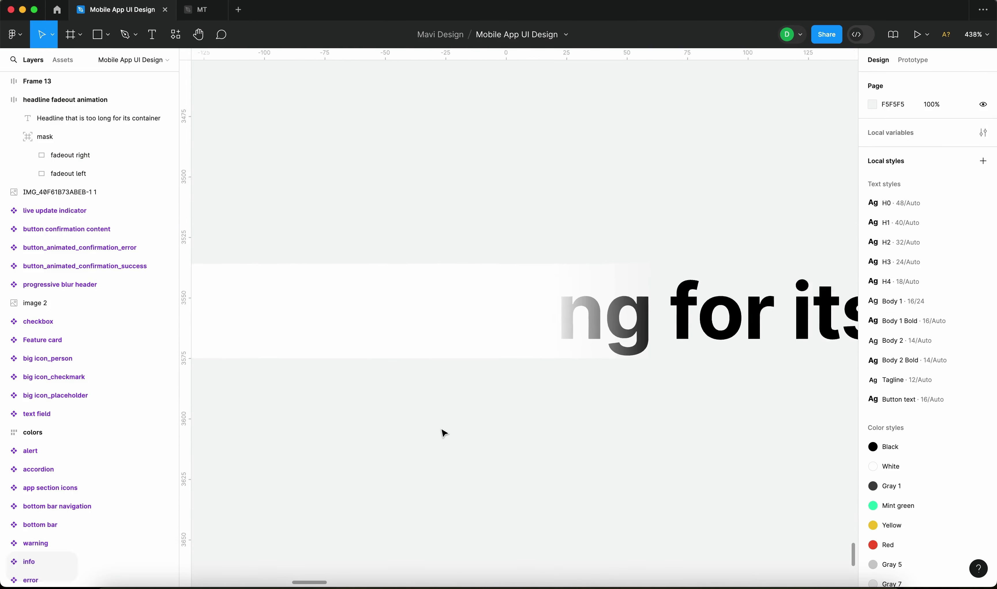
super+click(541, 363)
scroll(610, 394, down, 2)
scroll(610, 394, up, 6)
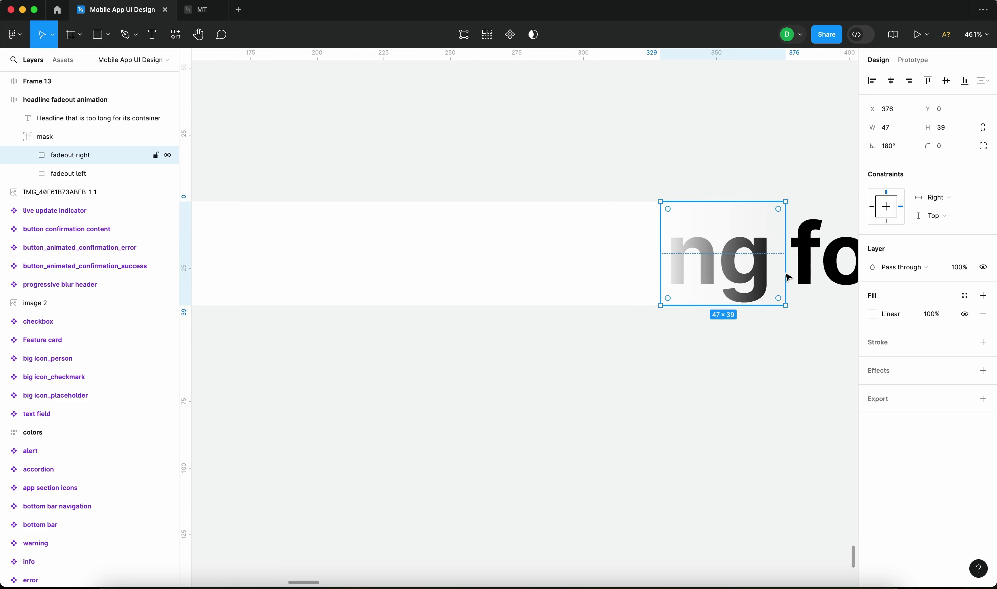
click(954, 197)
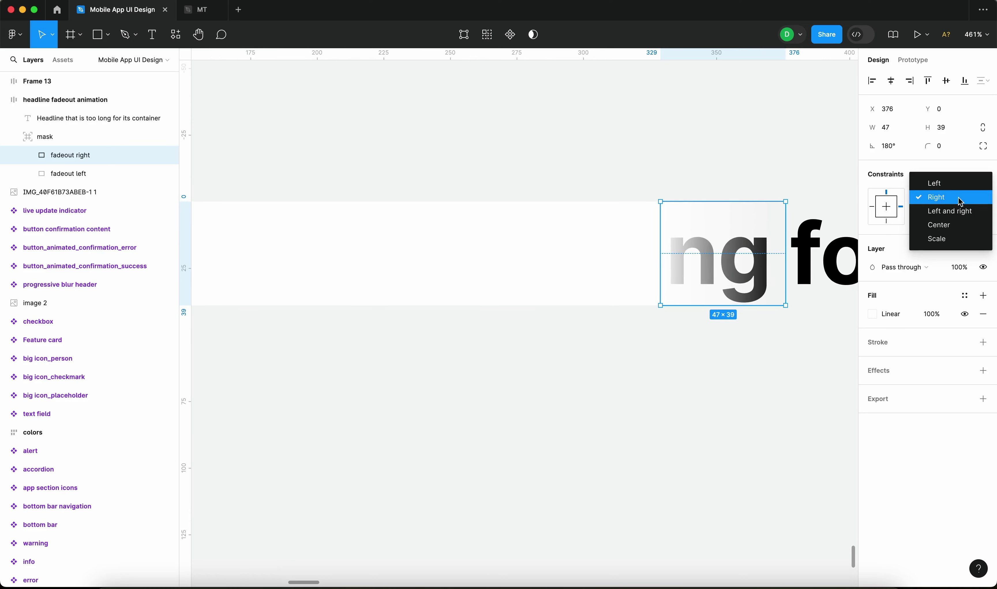
click(958, 197)
click(630, 318)
Set the fadeout right rectangle's vertical constraint to Top and bottom
scroll(630, 318, down, 5)
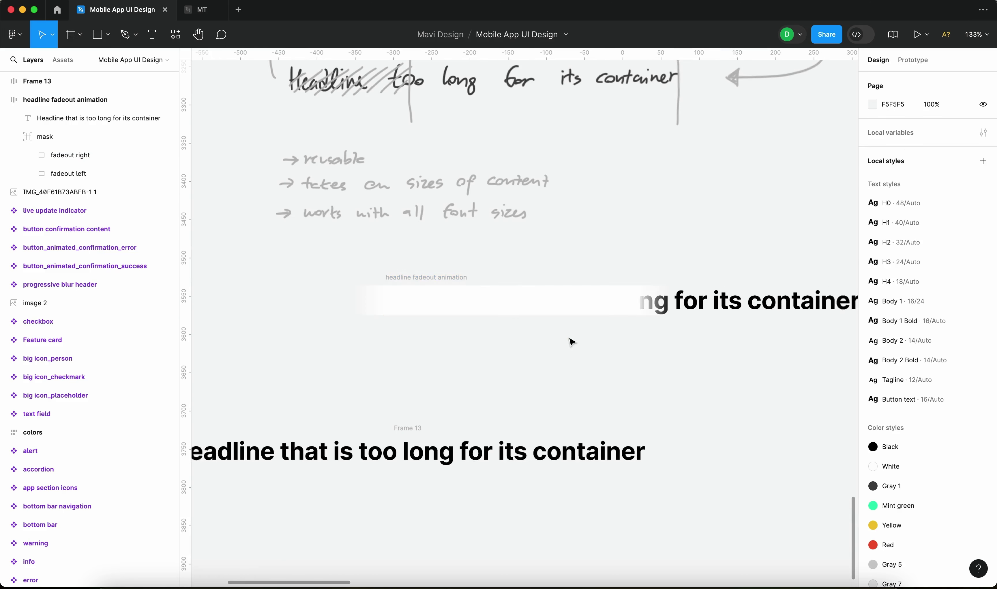
click(513, 304)
scroll(622, 304, up, 5)
super+click(800, 270)
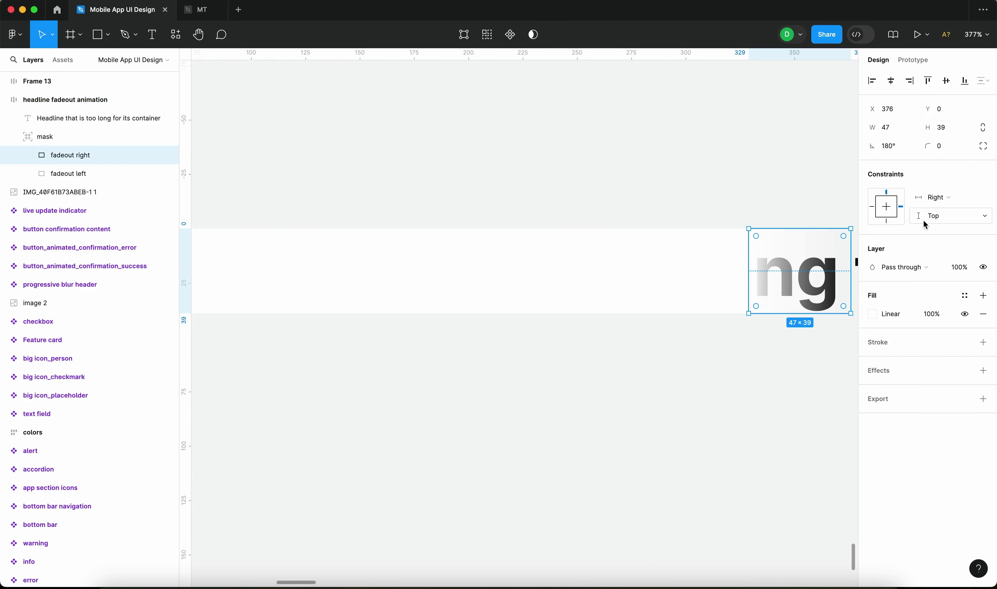
click(942, 216)
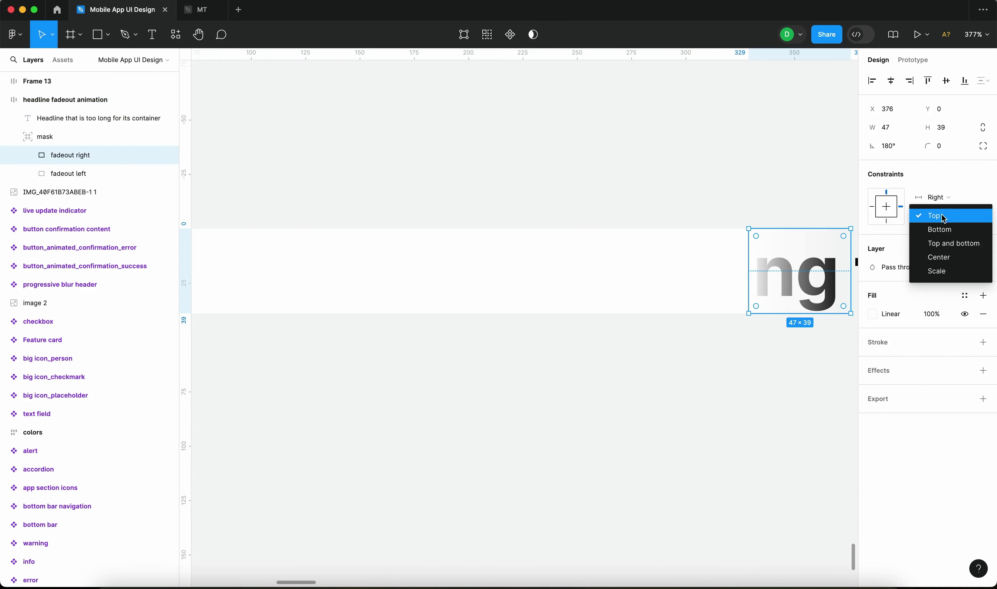
click(952, 251)
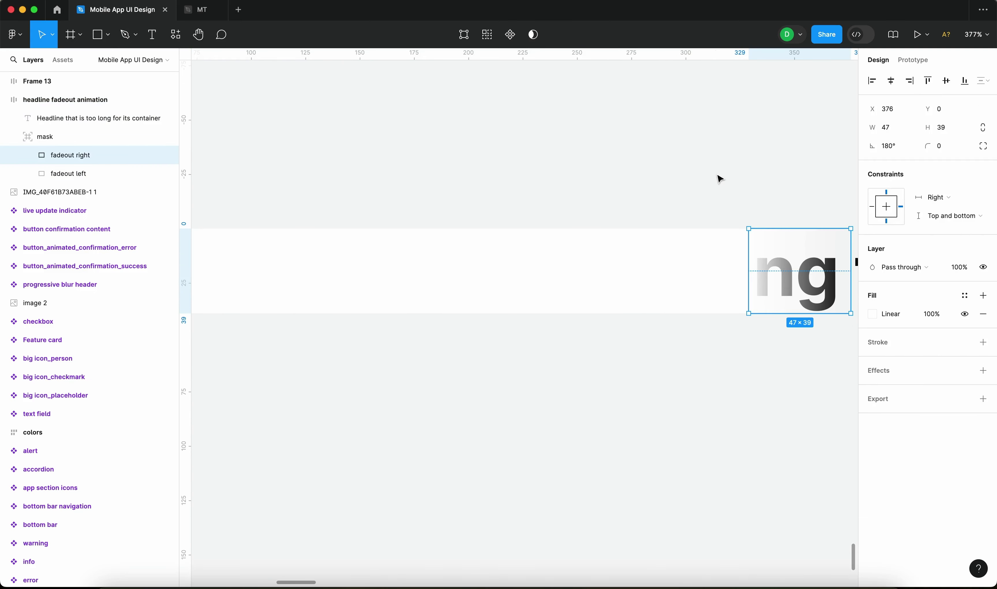
Set the fadeout left rectangle's vertical constraint to Top and bottom
scroll(588, 226, left, 15)
scroll(588, 225, up, 3)
click(588, 225)
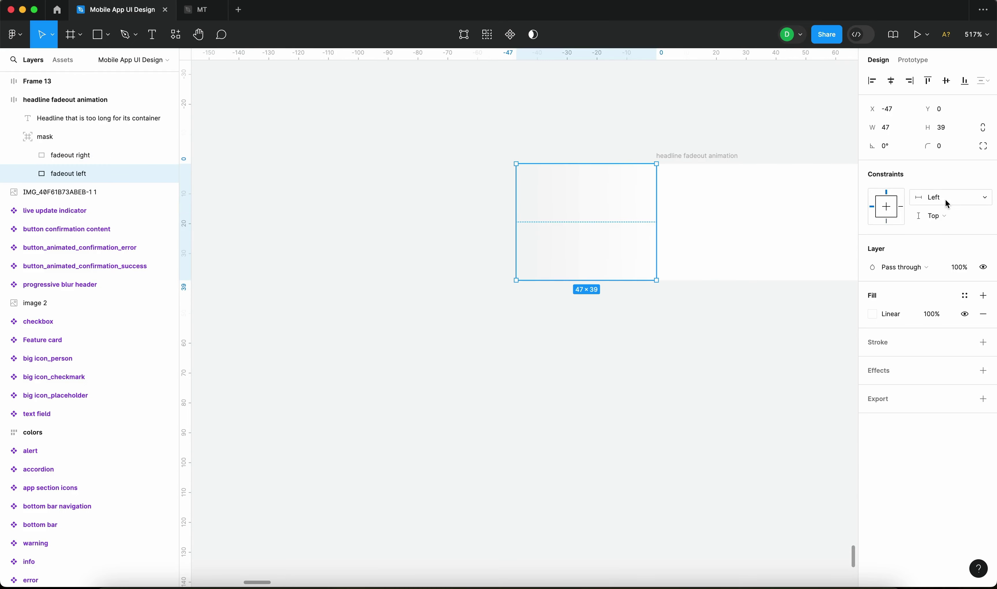
click(946, 214)
click(948, 245)
click(721, 378)
Test the constraints by resizing the headline fadeout animation frame to 251 × 67
scroll(722, 374, down, 5)
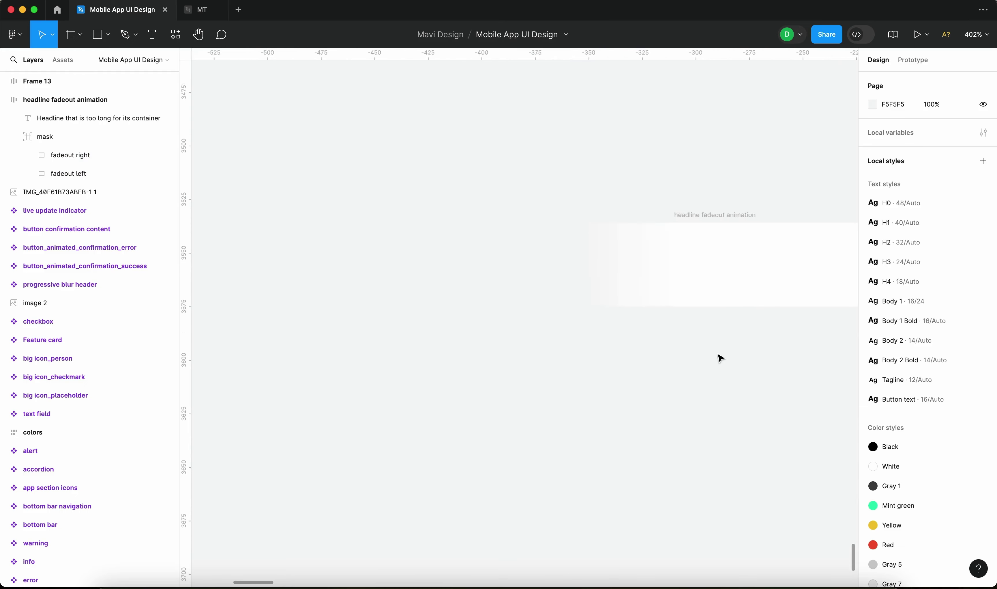
click(723, 269)
scroll(655, 223, right, 10)
scroll(655, 223, down, 2)
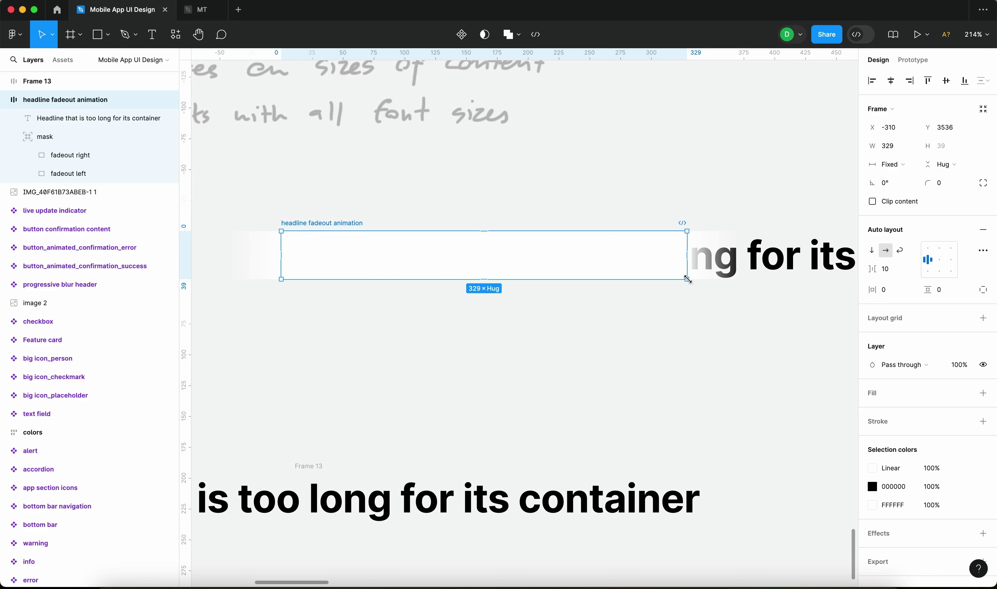
drag(687, 279, 590, 314)
super+click(692, 247)
click(312, 227)
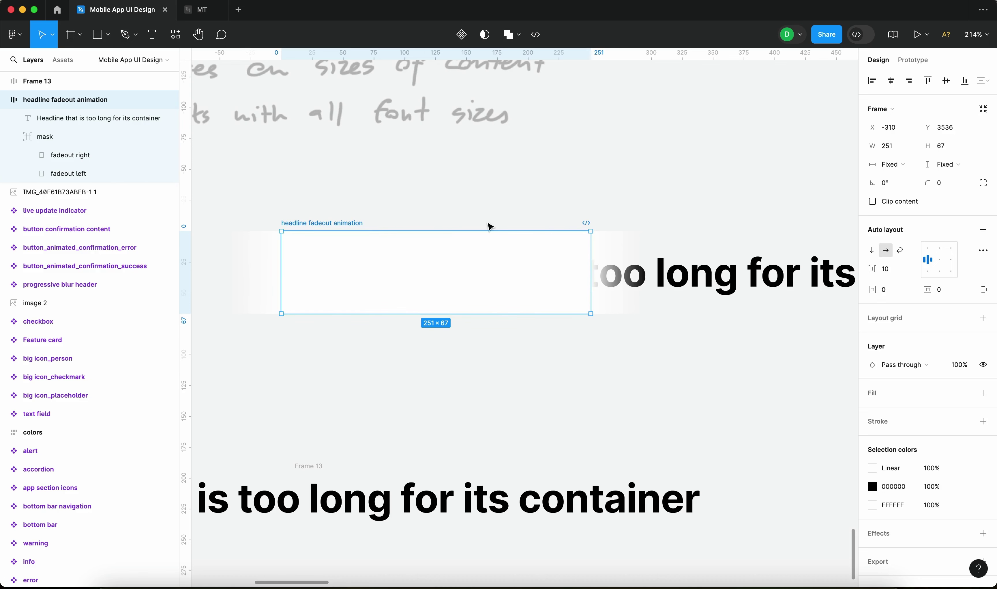
Undo the test resizing of the headline fadeout animation frame
key(super+z)
key(super+z)
key(super+z)
key(super+z)
key(super+z)
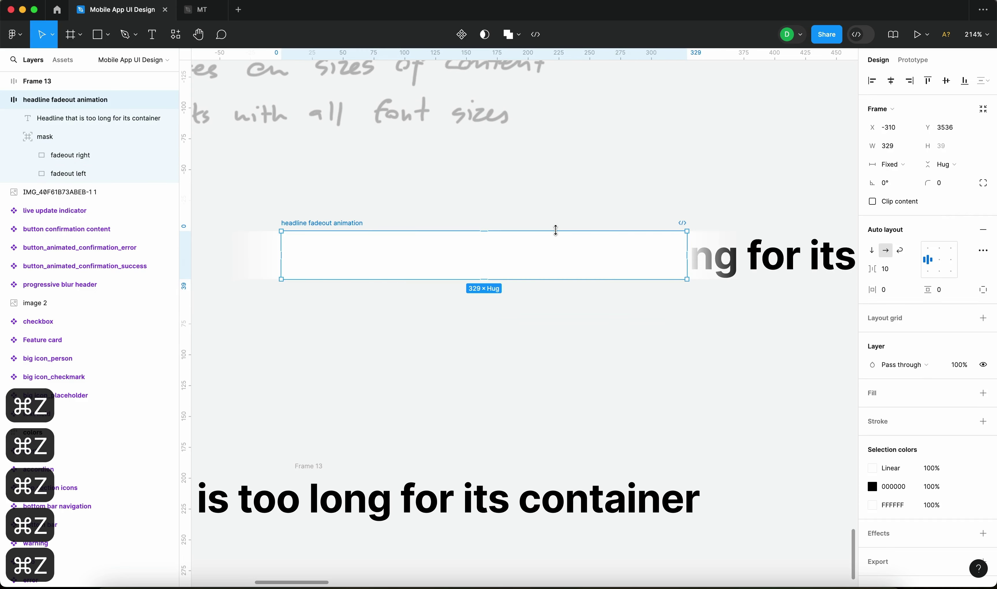
click(363, 210)
scroll(331, 247, up, 3)
drag(332, 247, 319, 231)
scroll(318, 231, down, 5)
scroll(319, 235, down, 1)
scroll(327, 234, up, 1)
Turn the mask frame with both fadeouts into a mask and move it above the headline text in the layer list
click(57, 137)
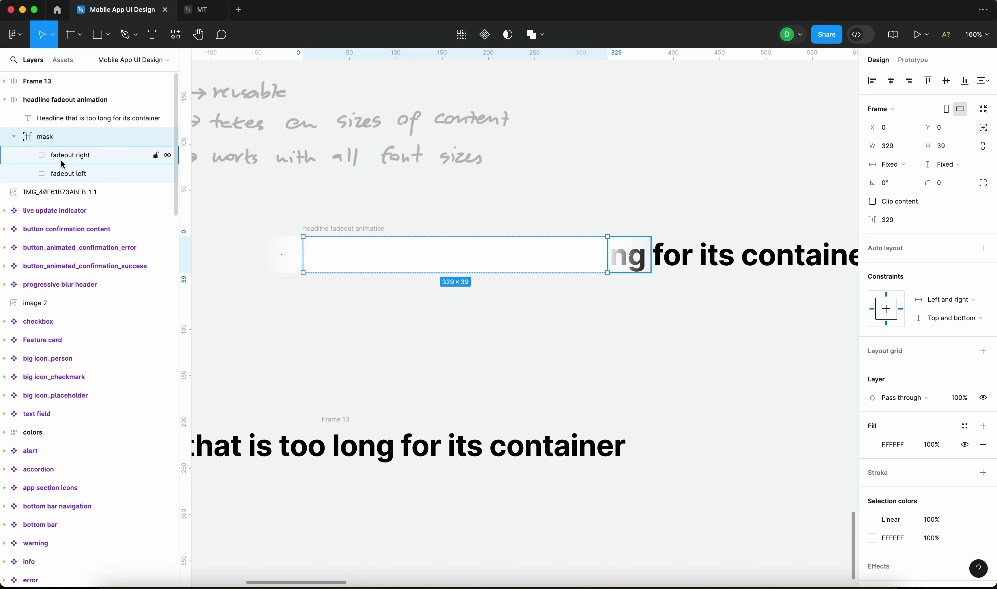
click(63, 170)
click(66, 150)
click(62, 138)
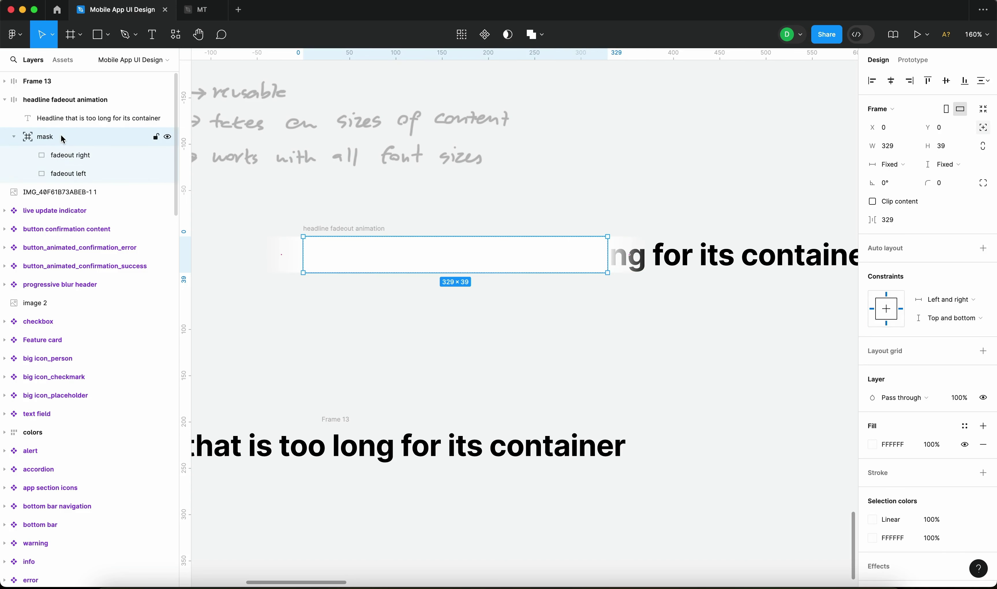
click(508, 35)
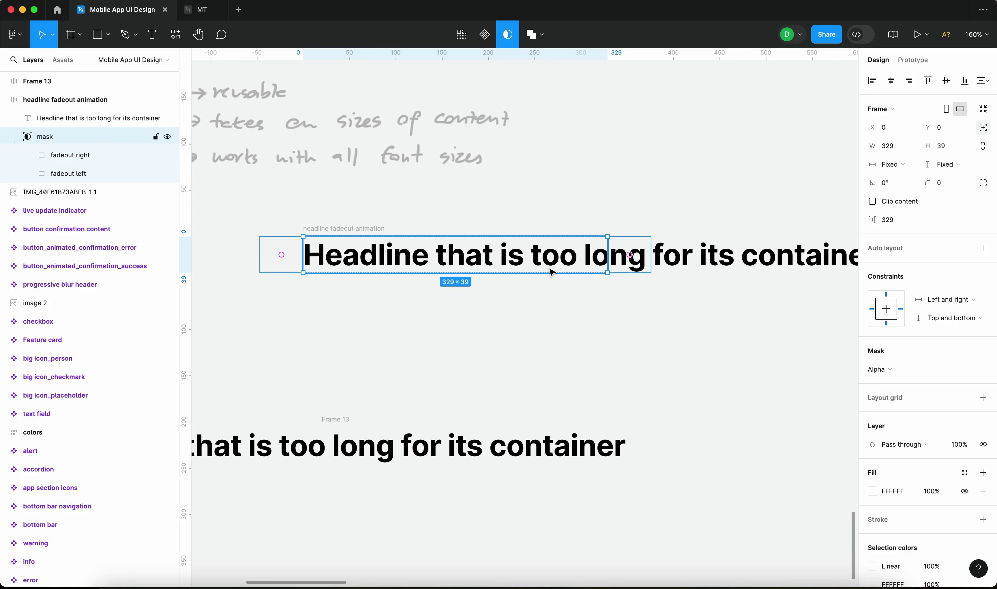
drag(73, 137, 77, 117)
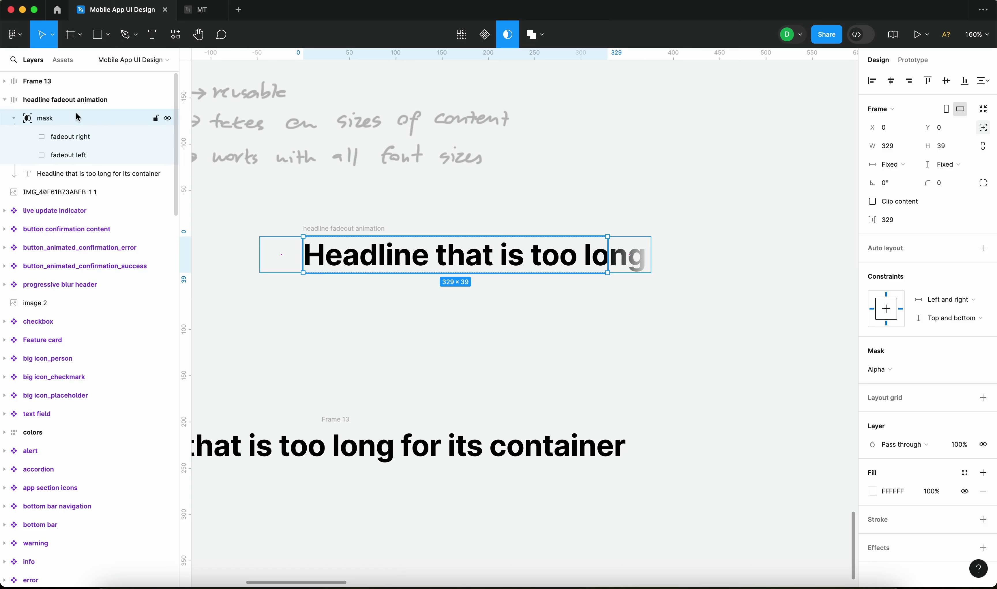
Examine the fadeout right rectangle and how it fades the end of the masked headline up close
click(601, 380)
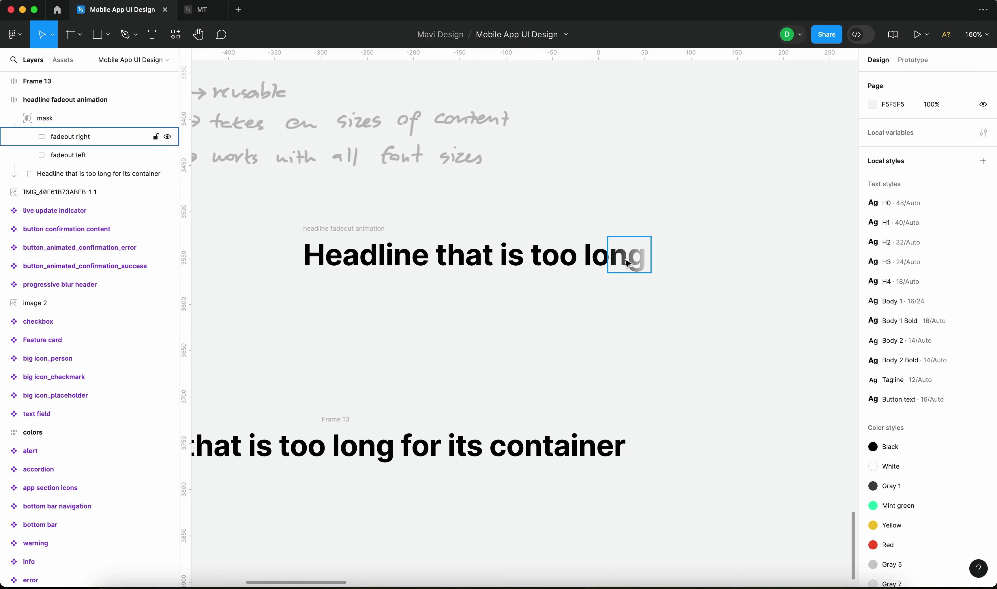
click(636, 264)
click(679, 319)
click(637, 262)
click(655, 343)
scroll(646, 266, up, 5)
scroll(639, 267, down, 6)
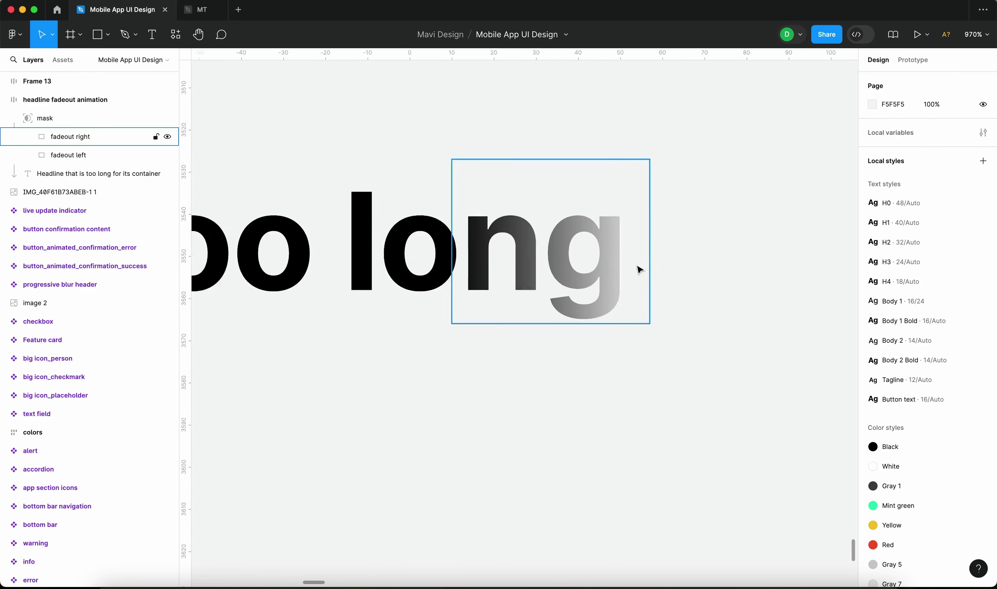
click(404, 262)
double_click(404, 262)
scroll(624, 263, down, 5)
scroll(629, 264, up, 10)
super+click(580, 307)
scroll(580, 319, down, 6)
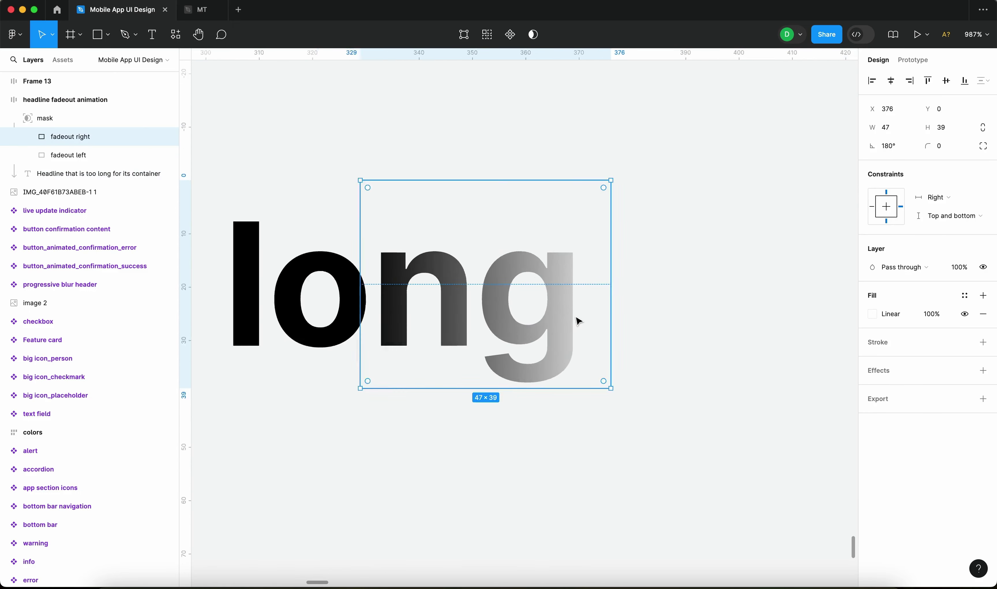
scroll(583, 323, down, 5)
scroll(537, 314, up, 5)
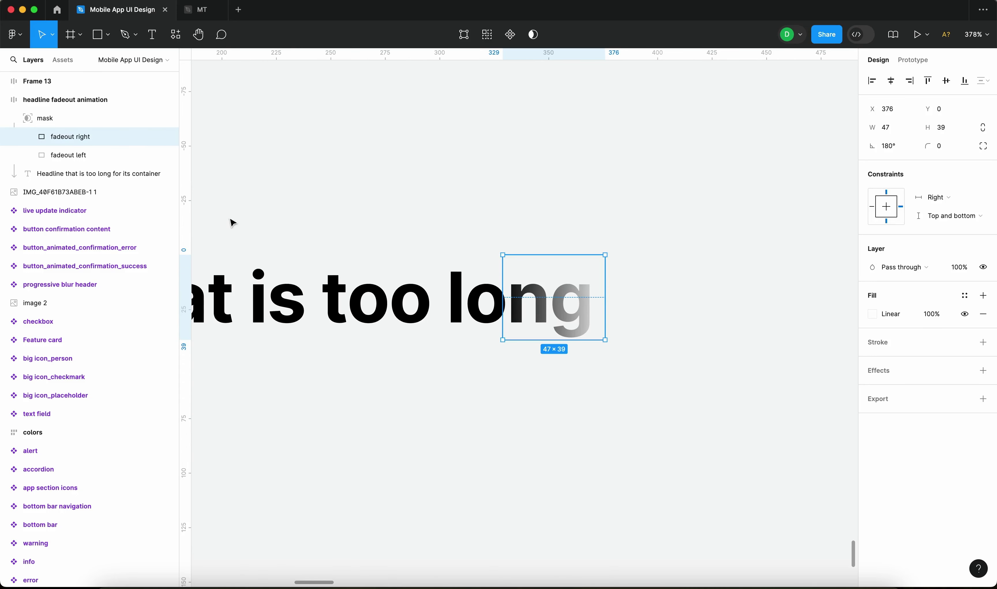
scroll(592, 317, down, 5)
click(641, 310)
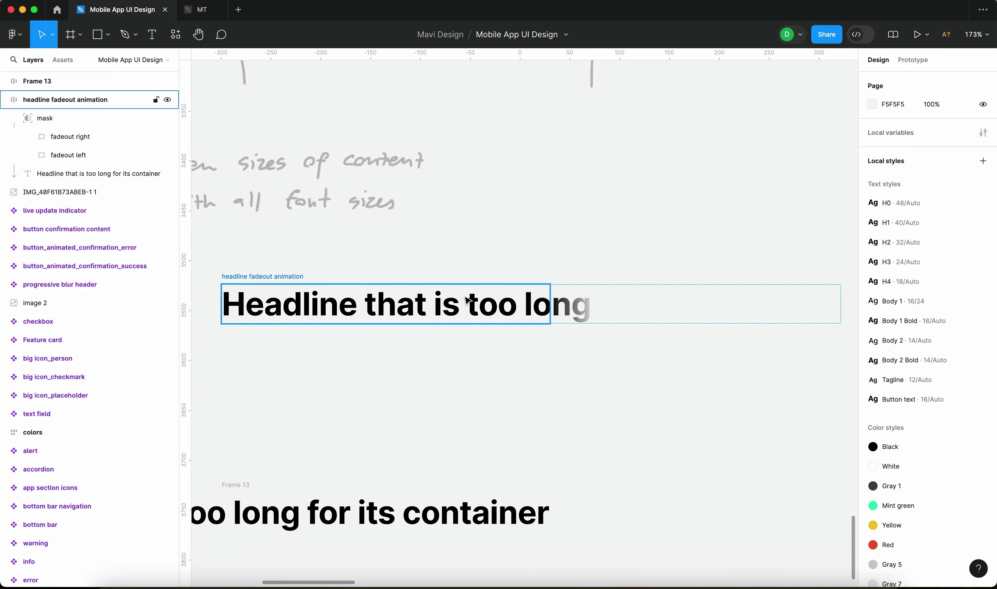
Align the contents of the headline fadeout animation frame to the right to test the left fadeout
scroll(476, 263, left, 5)
scroll(477, 263, down, 2)
click(371, 241)
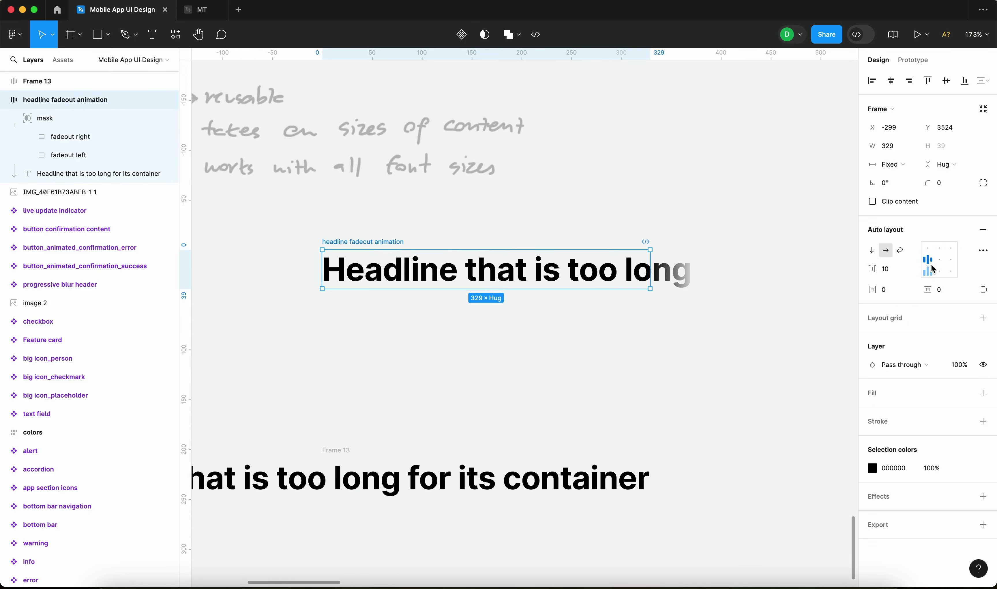
click(949, 264)
click(540, 338)
click(384, 248)
scroll(521, 259, down, 3)
scroll(318, 275, up, 5)
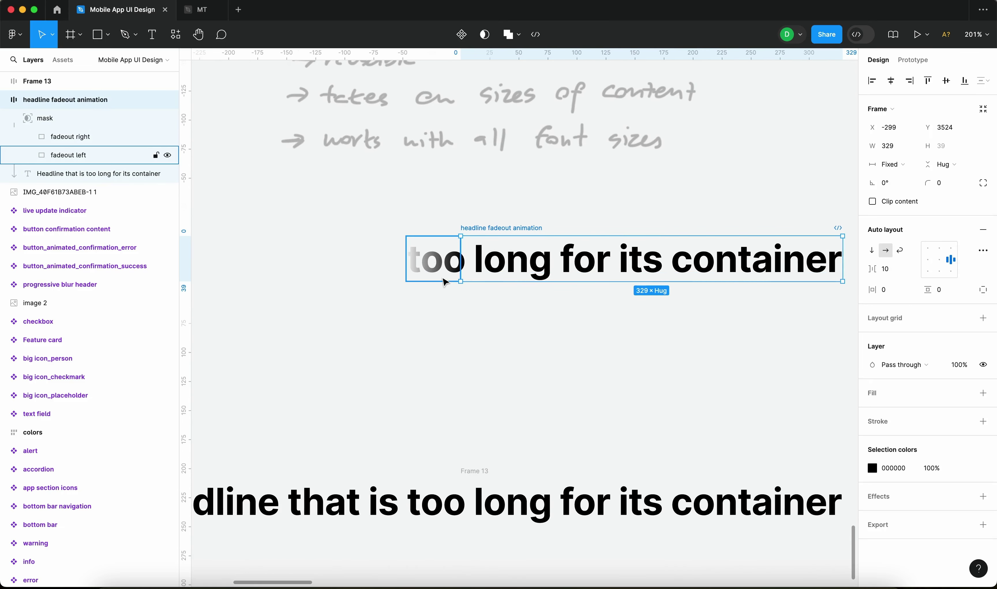
Align the contents of the headline fadeout animation frame back to the left and shift the frame slightly lower
scroll(541, 301, right, 5)
click(285, 214)
drag(307, 228, 345, 230)
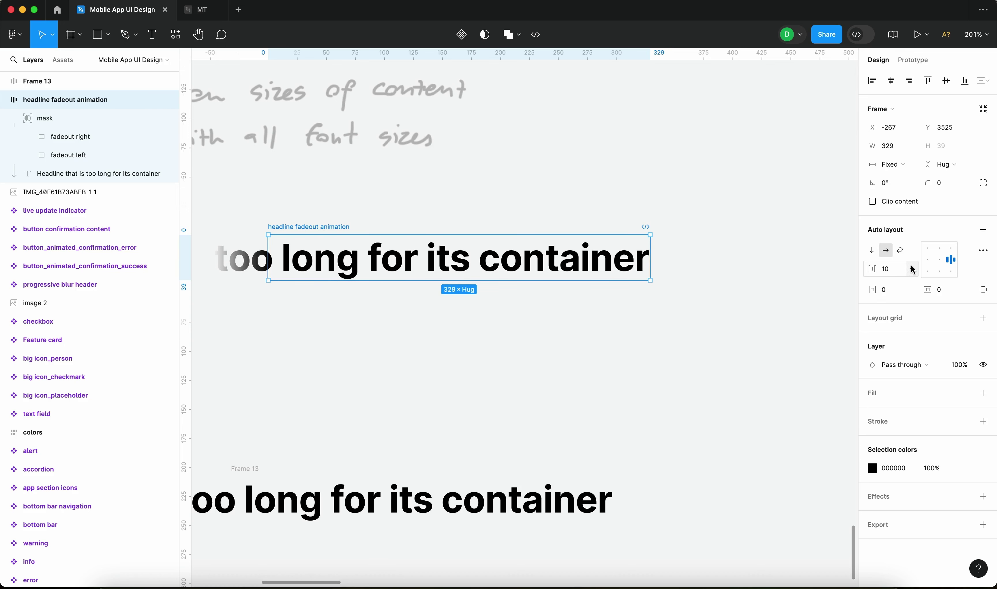
click(926, 263)
click(573, 374)
scroll(472, 323, down, 3)
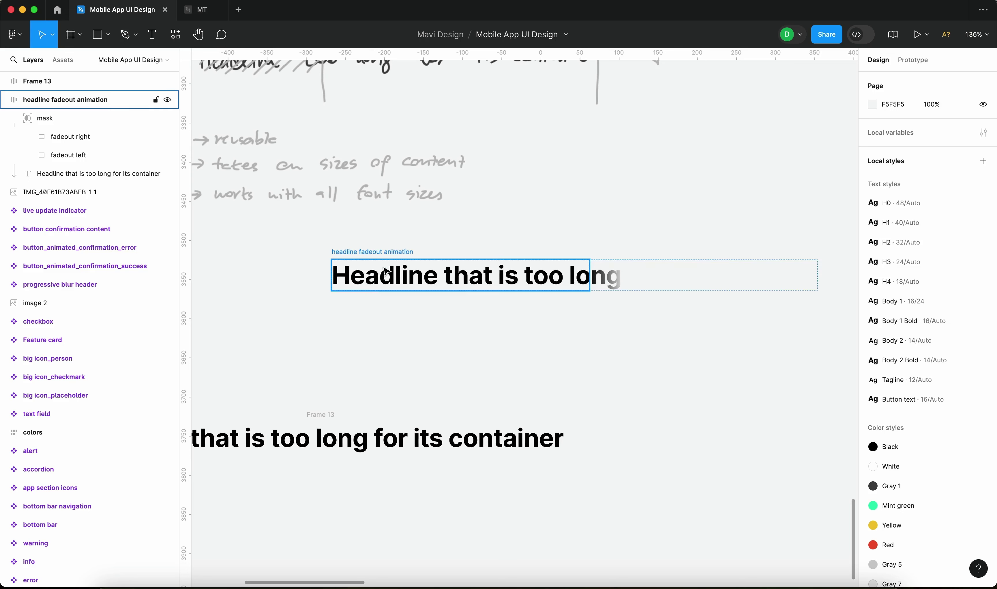
drag(388, 263, 386, 279)
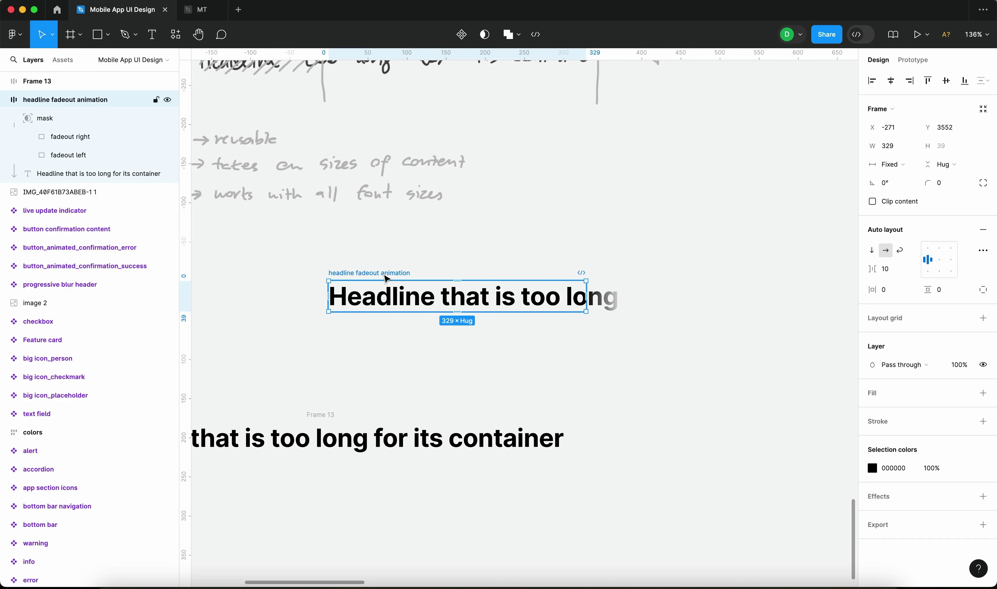
click(670, 369)
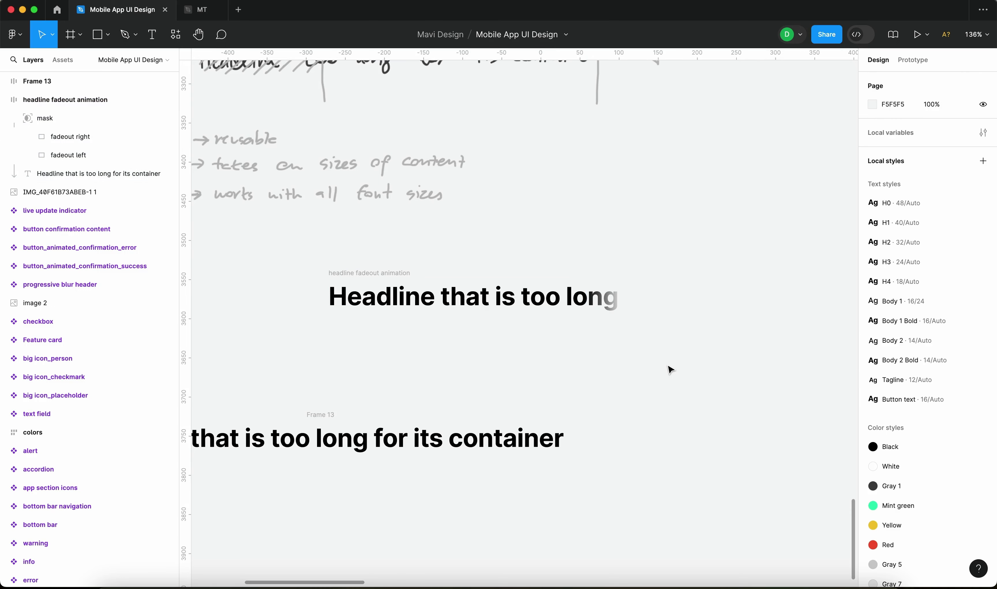
Measure the page content's side margin on the Dashboard sub-page screen
click(384, 277)
scroll(645, 367, down, 5)
scroll(644, 369, right, 10)
scroll(644, 370, down, 4)
scroll(645, 370, up, 4)
scroll(511, 265, up, 10)
scroll(473, 244, up, 5)
scroll(496, 265, down, 10)
scroll(496, 265, left, 5)
scroll(495, 265, down, 5)
scroll(446, 341, up, 5)
scroll(505, 349, up, 8)
super+click(576, 344)
scroll(580, 343, down, 9)
scroll(580, 346, up, 3)
scroll(579, 346, up, 10)
scroll(580, 345, right, 4)
scroll(699, 320, up, 8)
click(708, 326)
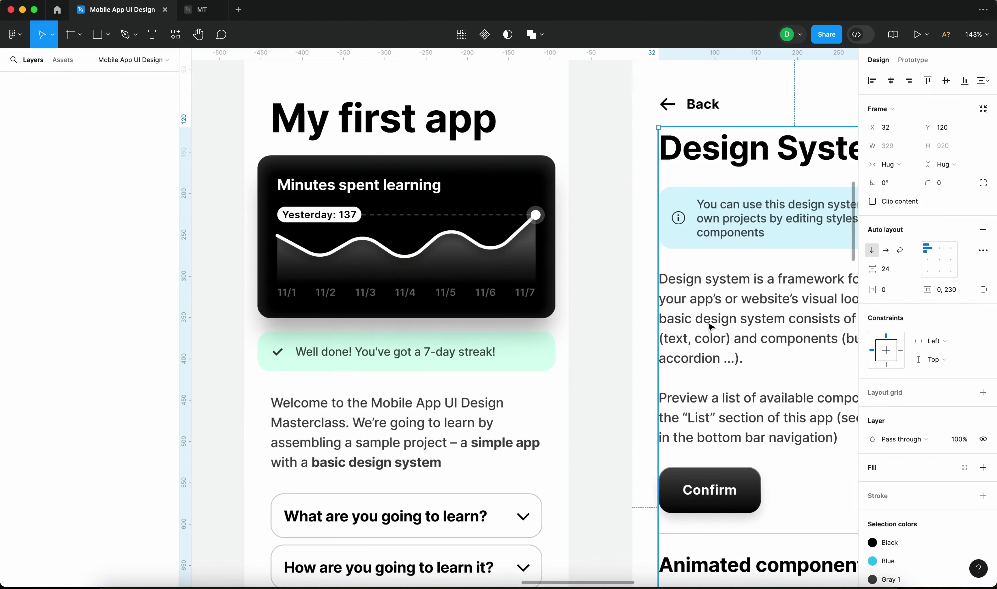
key(alt)
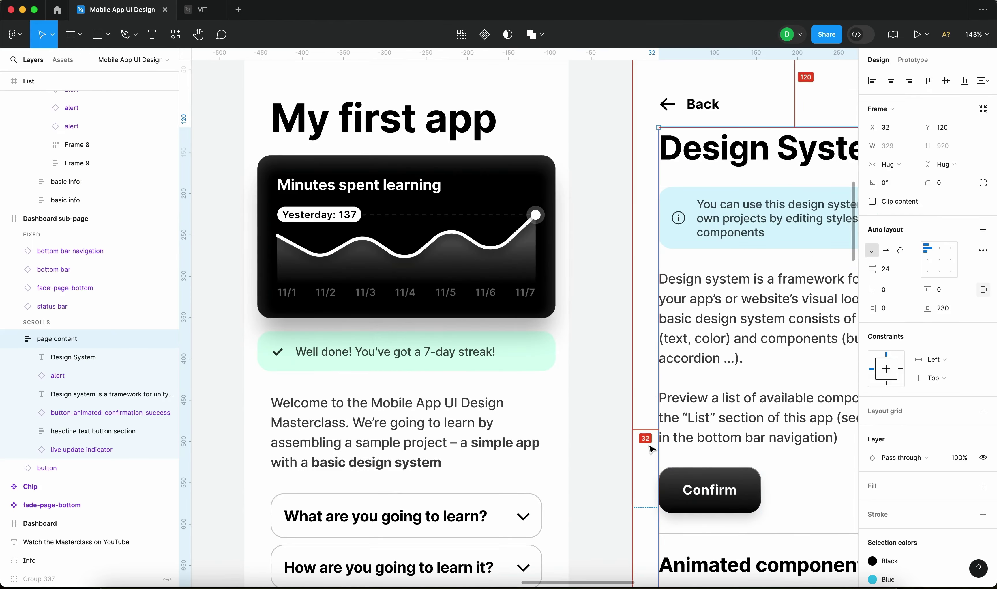
Narrow the fadeout right rectangle from its outer edge to a width of 32
scroll(652, 447, down, 14)
scroll(641, 421, left, 4)
scroll(440, 351, up, 5)
scroll(520, 354, up, 8)
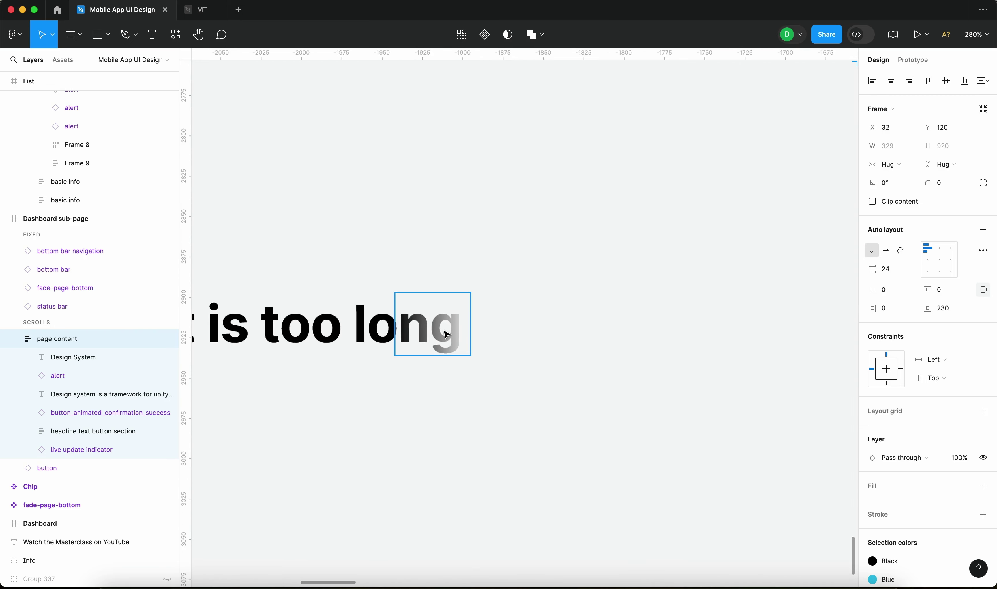
super+click(446, 334)
scroll(461, 339, left, 2)
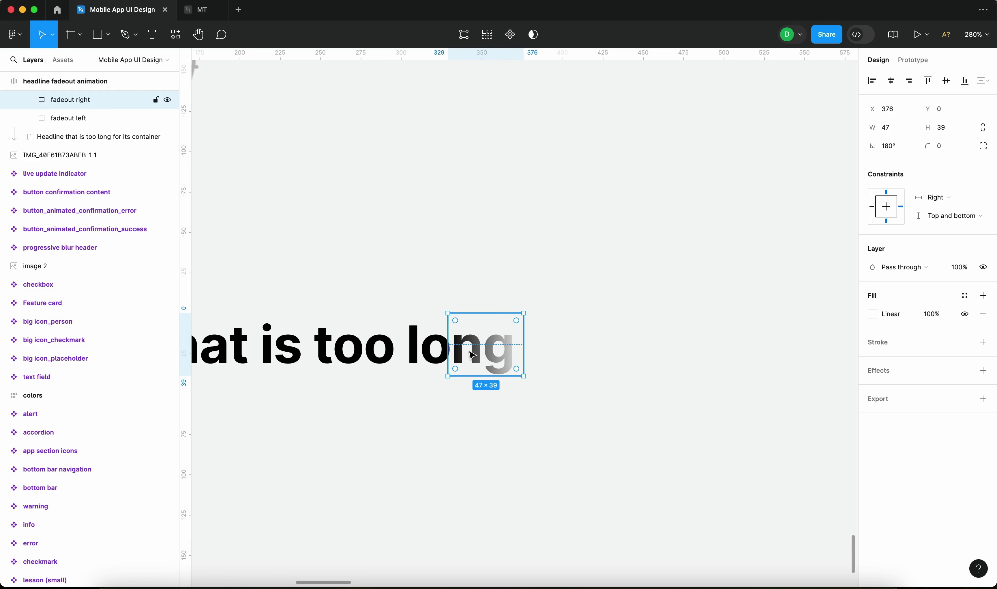
scroll(470, 355, up, 5)
drag(602, 350, 545, 352)
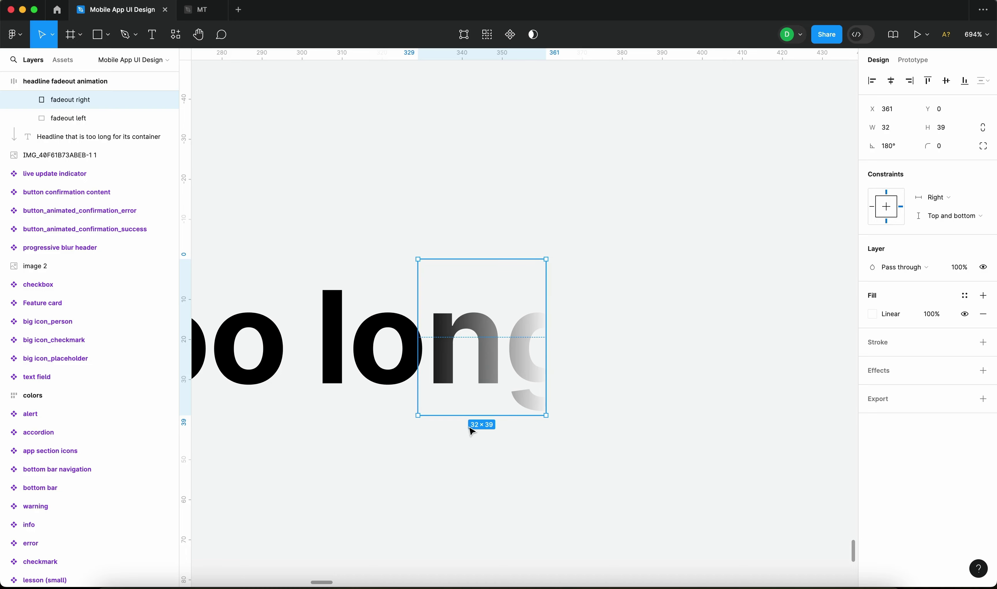
click(513, 477)
scroll(512, 477, down, 10)
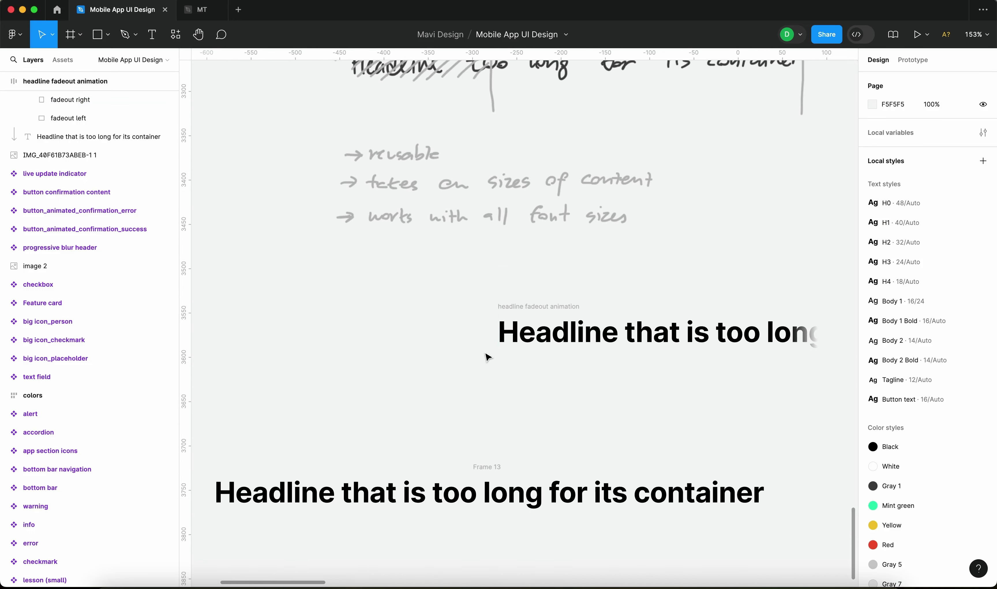
Narrow the fadeout left rectangle from its outer edge to about 33 wide and move the headline frame to about X -390, Y 3557
click(490, 342)
scroll(490, 341, up, 7)
drag(381, 342, 424, 342)
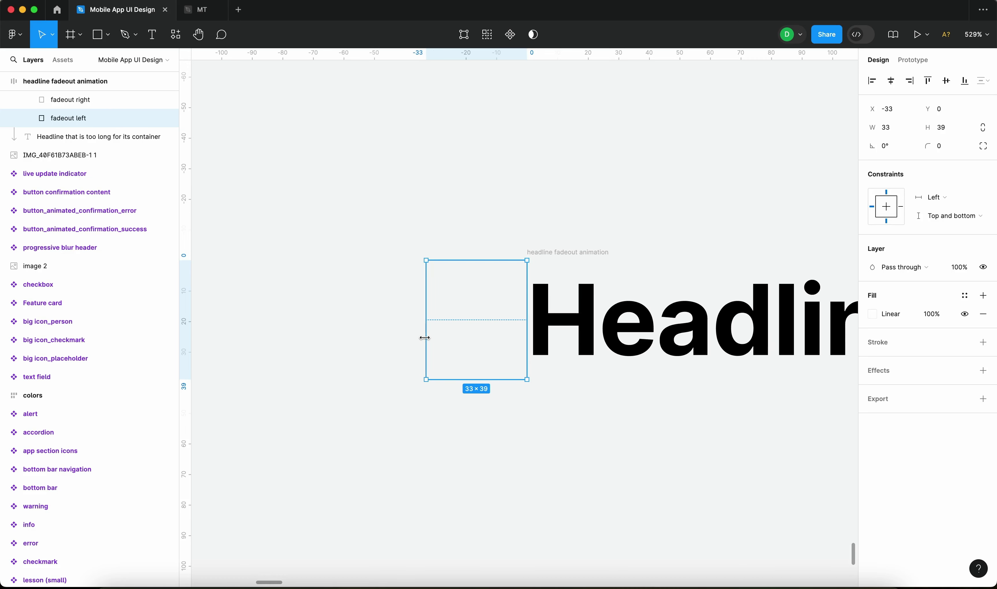
click(656, 456)
scroll(656, 456, down, 5)
scroll(654, 453, down, 5)
drag(536, 366, 467, 366)
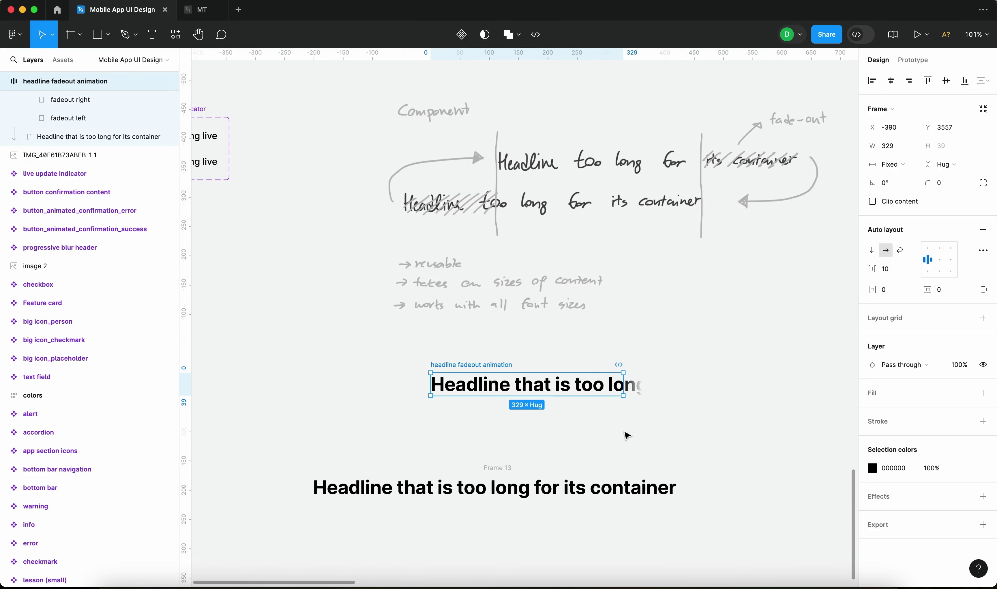
scroll(625, 436, up, 4)
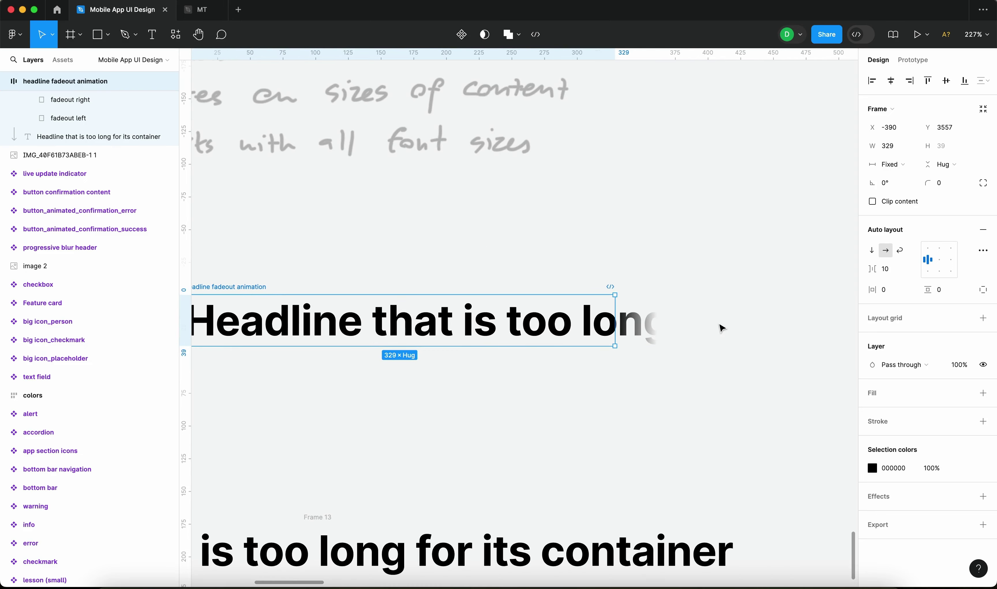
Test the mask's stretching by applying the H0 text style to the headline text inside the headline fadeout animation frame
click(75, 140)
scroll(687, 321, down, 4)
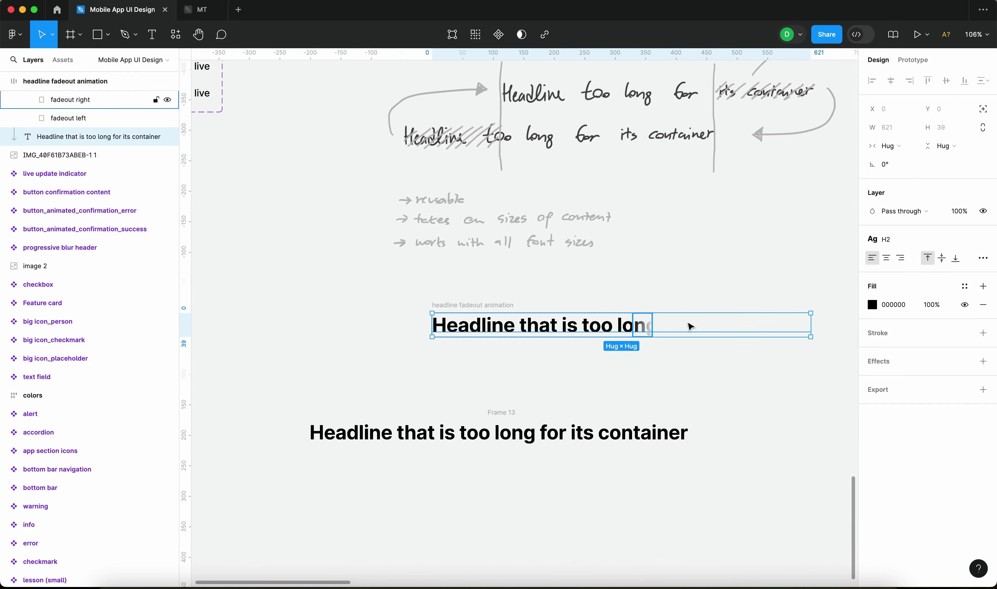
click(907, 240)
click(905, 310)
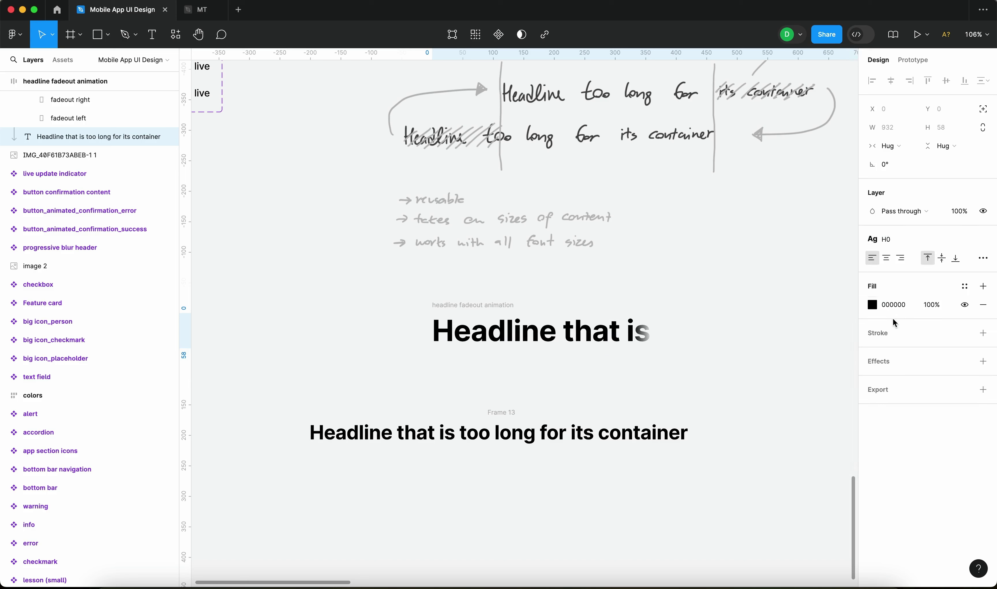
click(797, 423)
click(490, 310)
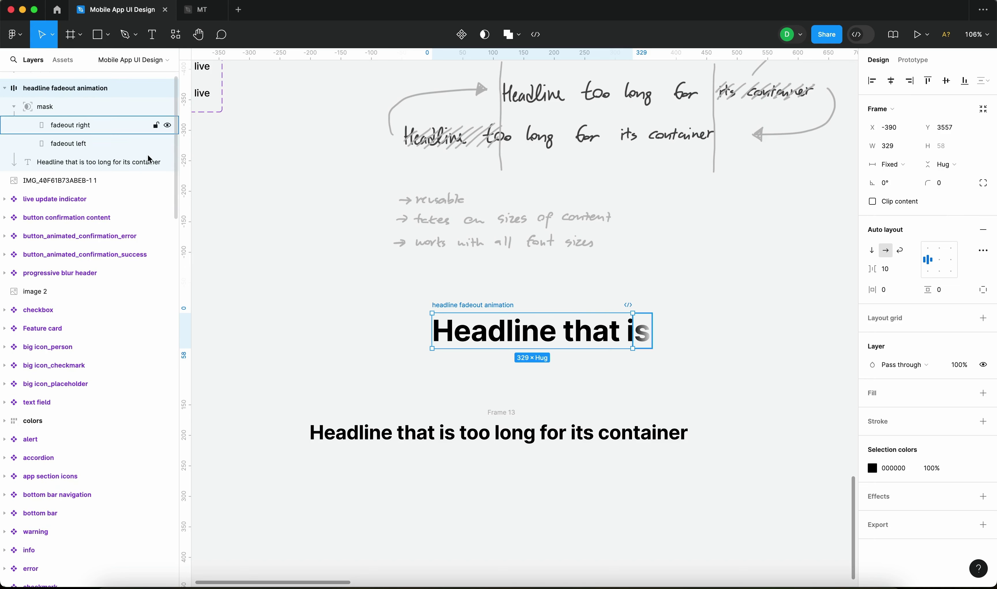
click(57, 107)
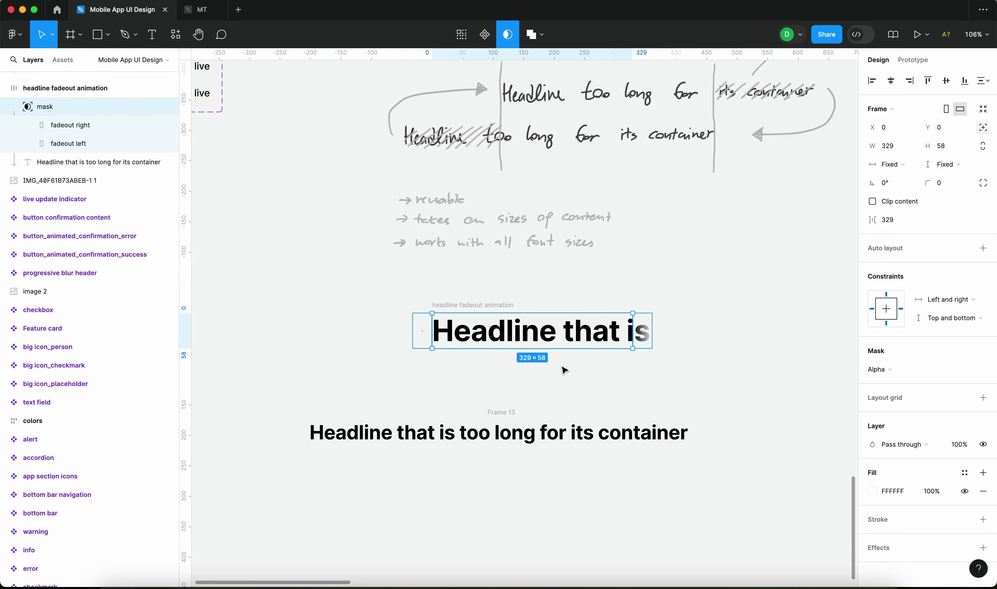
key(shift+2)
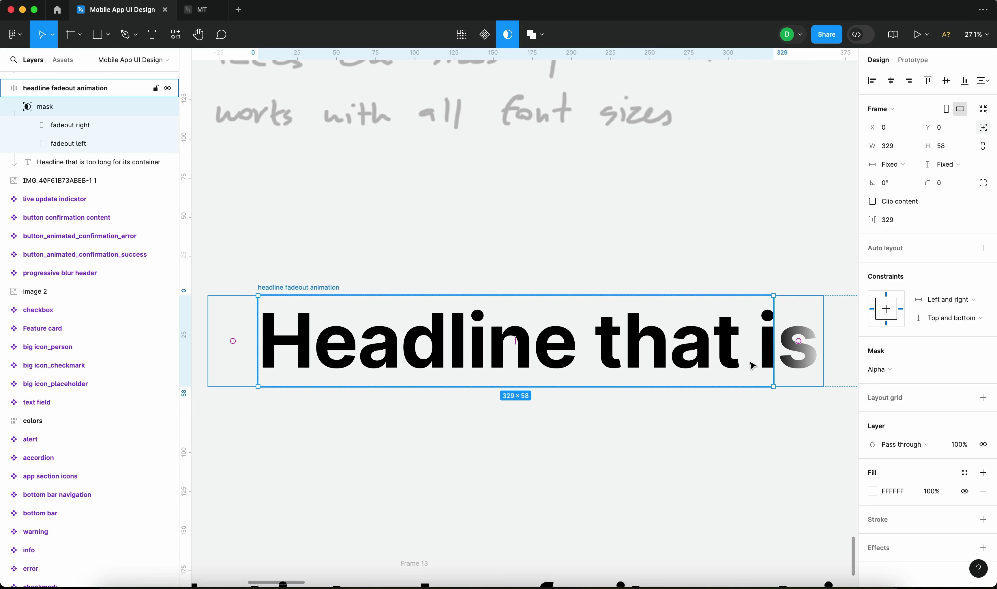
Test the mask with small text by applying the Body 1 text style to the headline text
click(123, 162)
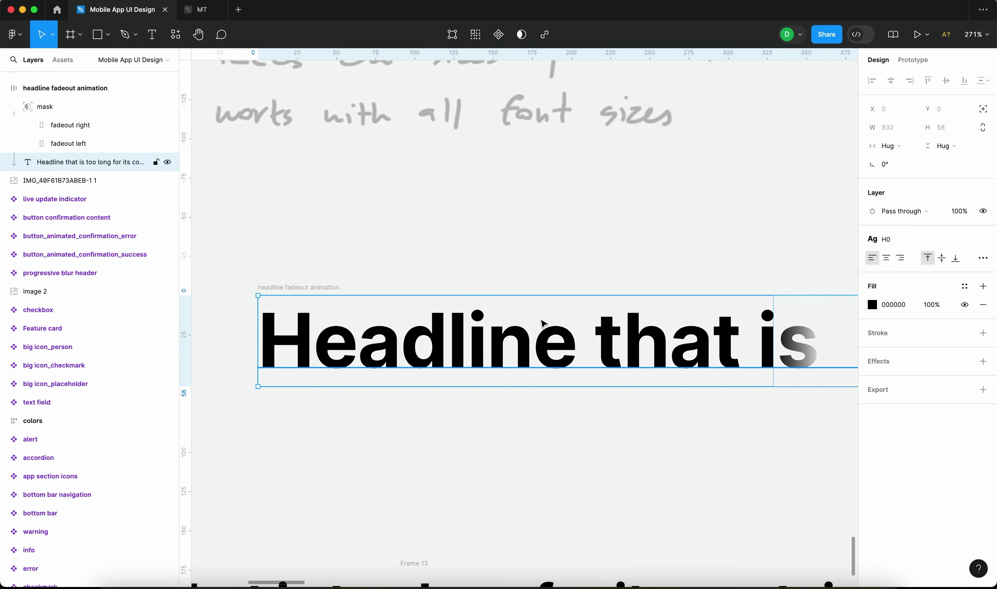
scroll(525, 319, down, 5)
click(901, 239)
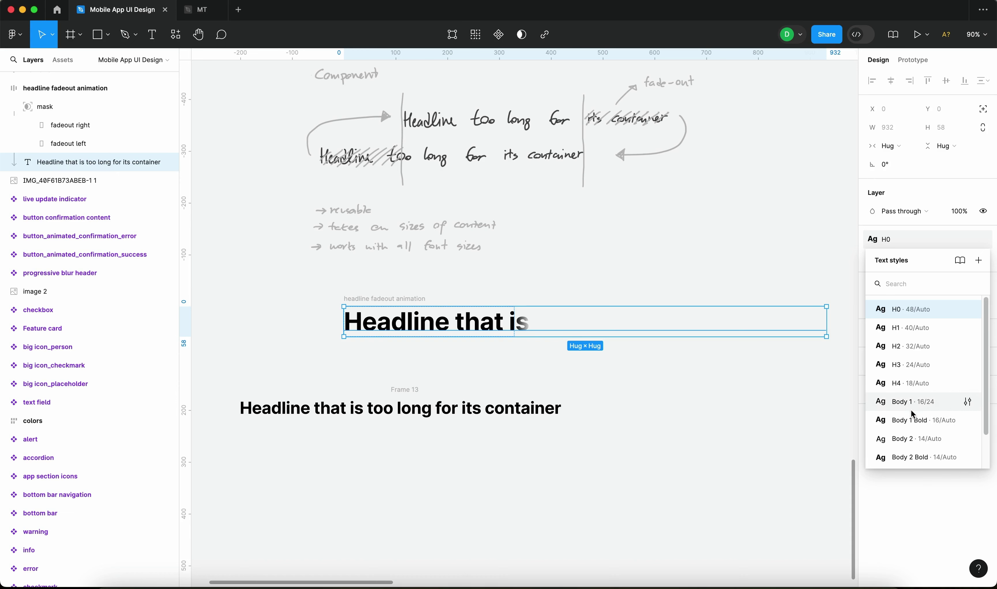
scroll(912, 416, down, 2)
click(917, 364)
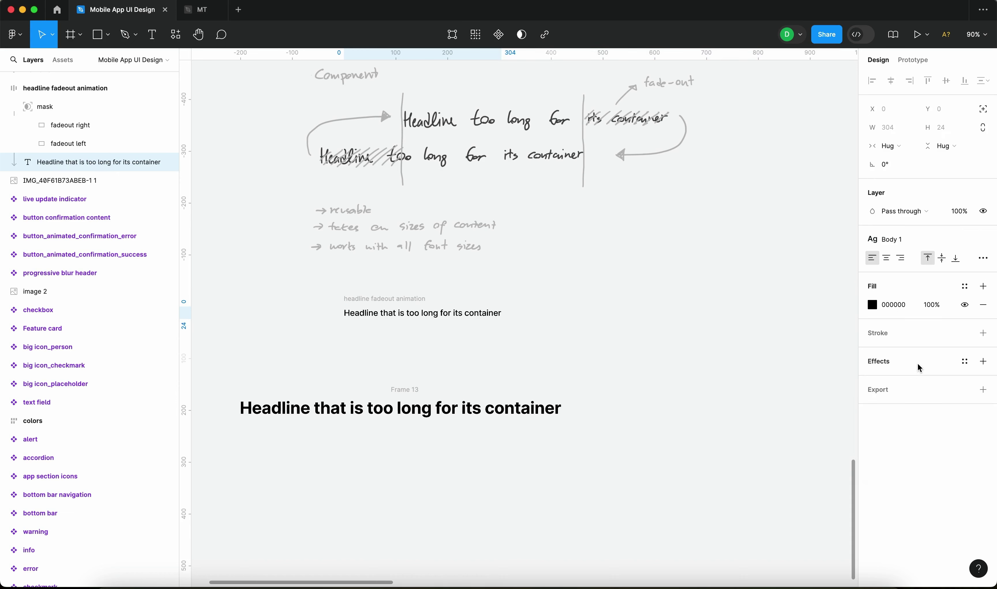
scroll(395, 334, up, 5)
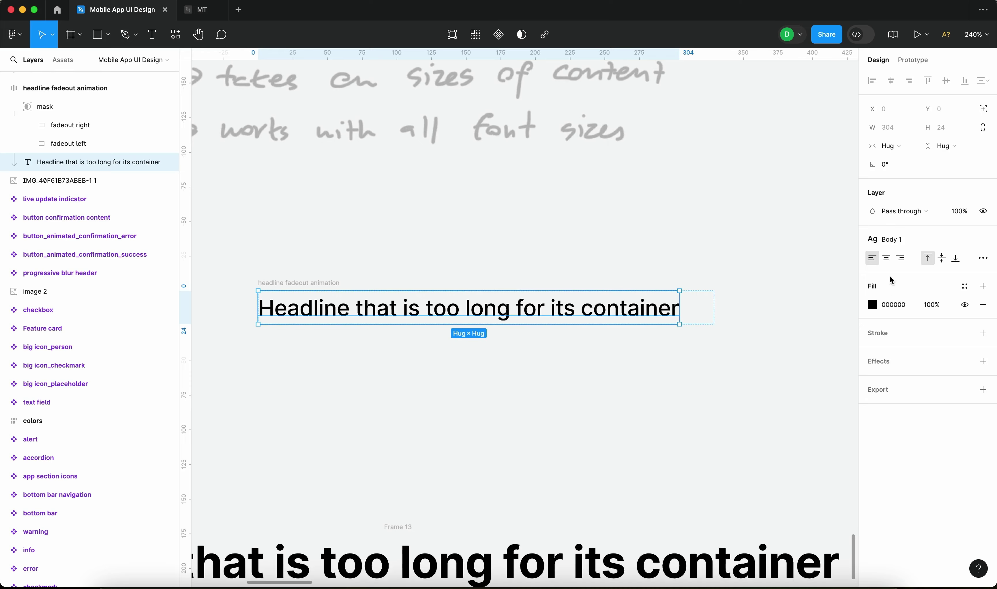
Set the text style of the headline inside the headline fadeout animation frame back to H2
click(897, 239)
click(922, 335)
click(898, 239)
click(901, 345)
key(shift+Return)
scroll(659, 415, down, 5)
click(659, 416)
scroll(659, 415, up, 4)
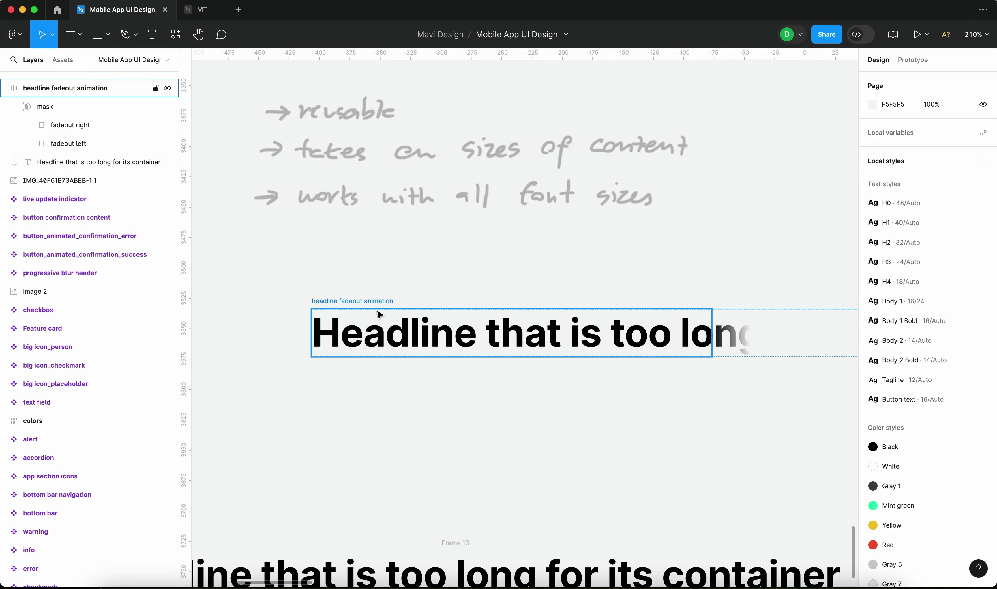
Move the headline fadeout animation frame to about X -366, Y 3527, turn it into a component and add a second variant
drag(373, 306, 422, 298)
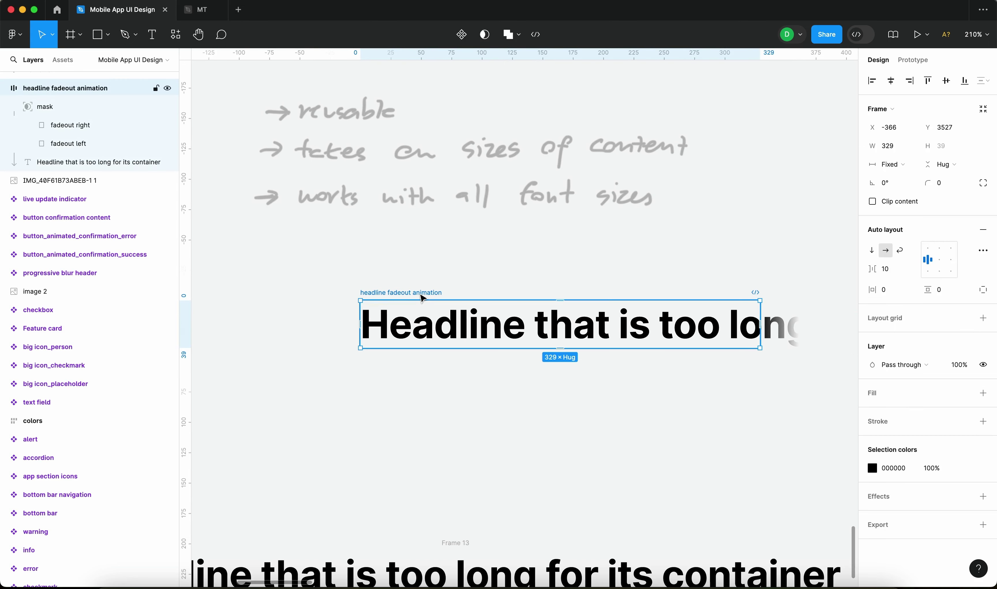
click(466, 41)
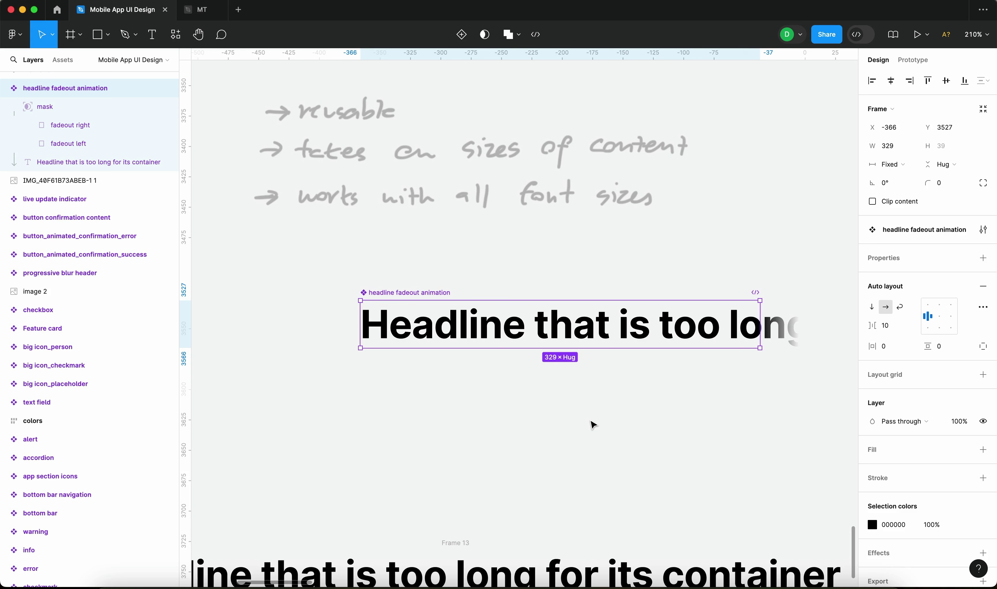
click(461, 37)
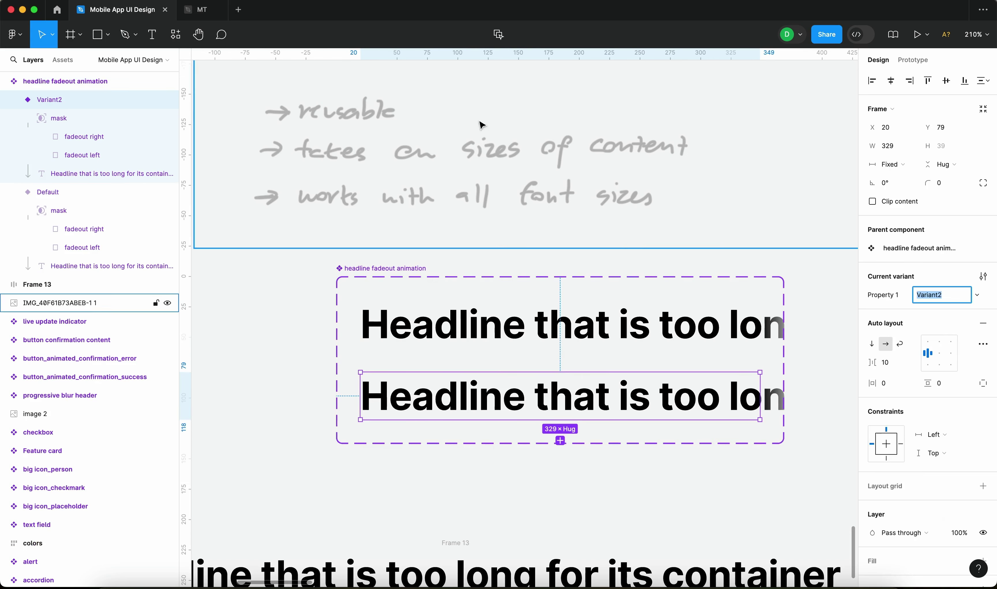
Rename the variant property of the headline fadeout animation component set to state
click(371, 276)
click(965, 257)
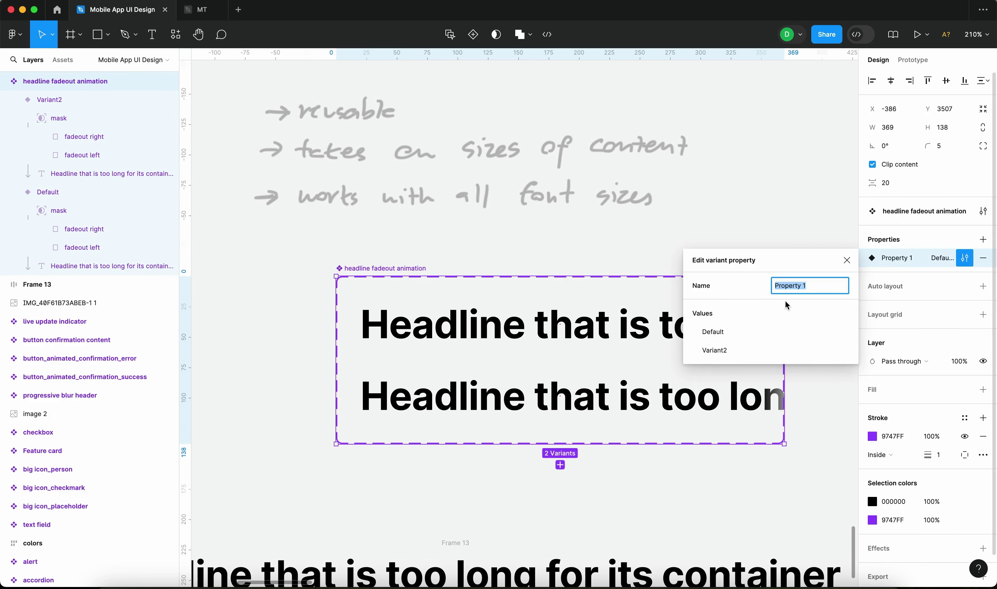
text(state)
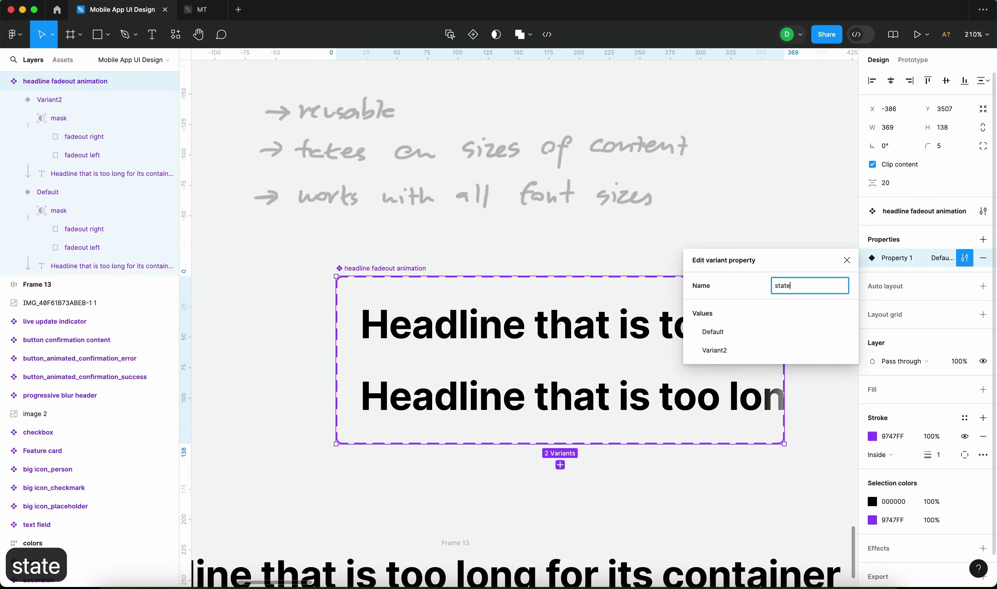
key(Return)
Rename the state property's two values to start for the default variant and end for the second variant
click(965, 259)
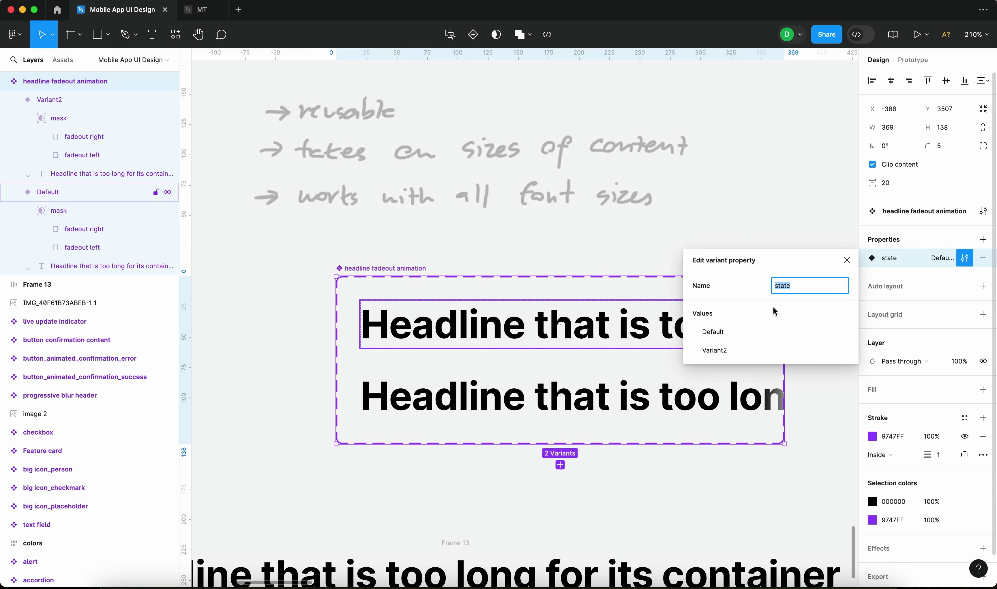
double_click(753, 331)
text(start)
double_click(726, 349)
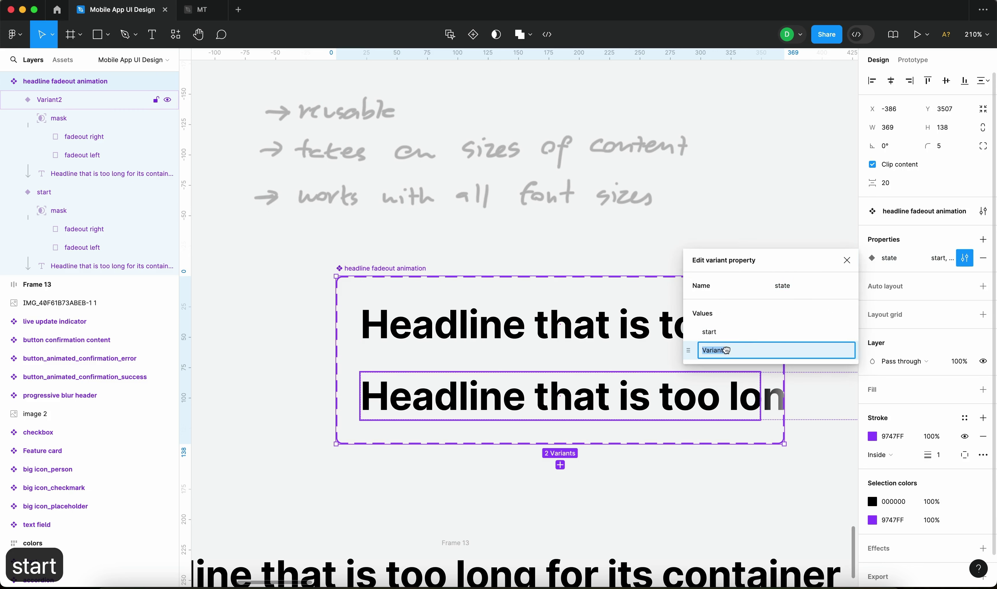
text(end)
key(Return)
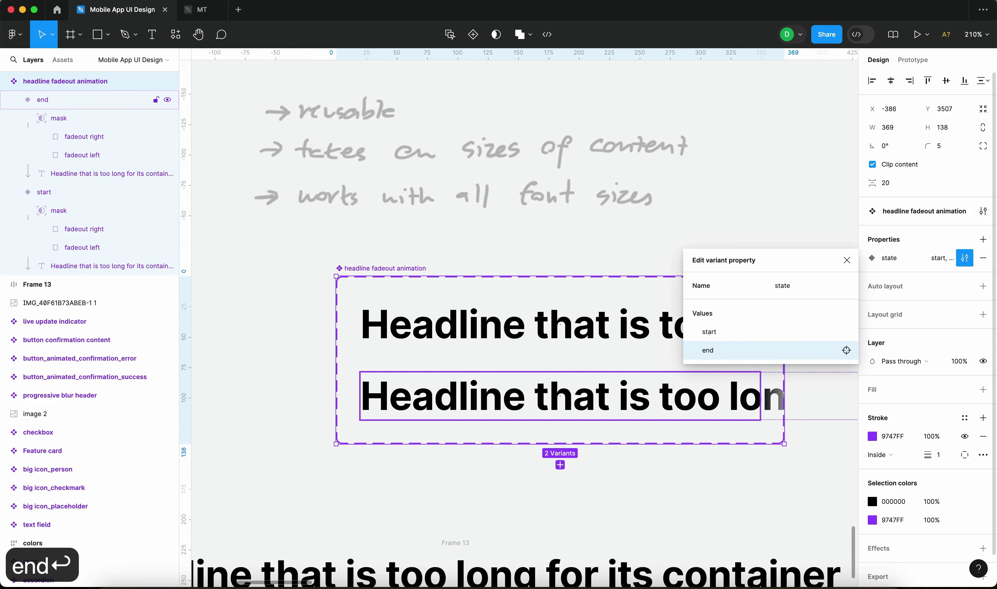
click(847, 260)
click(790, 212)
Move the headline fadeout animation component set to about X -429, Y 3514
click(632, 388)
scroll(632, 389, down, 4)
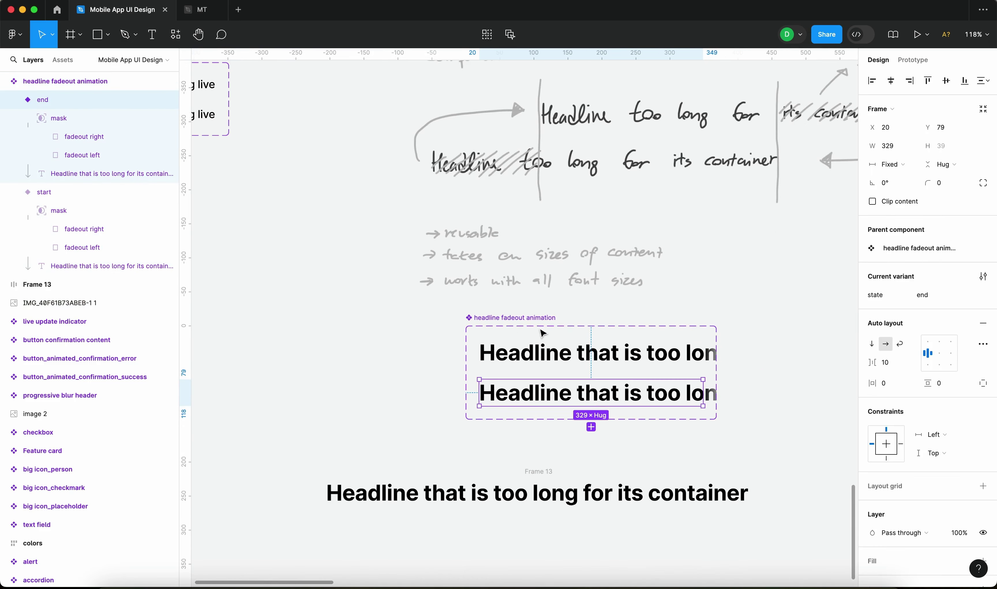
drag(493, 320, 470, 325)
scroll(464, 297, up, 5)
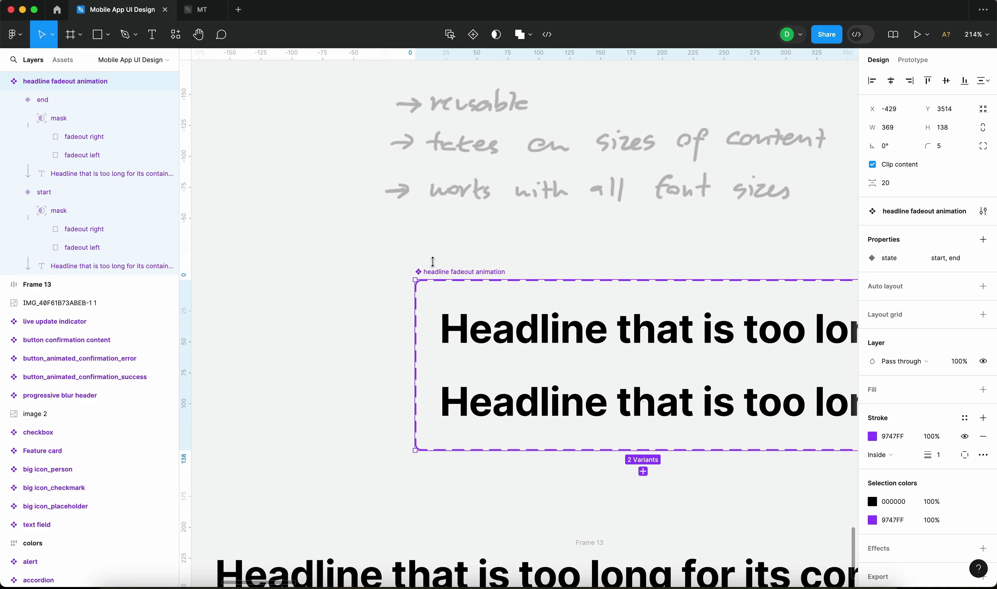
drag(433, 261, 398, 251)
key(cmd+z)
drag(693, 249, 523, 174)
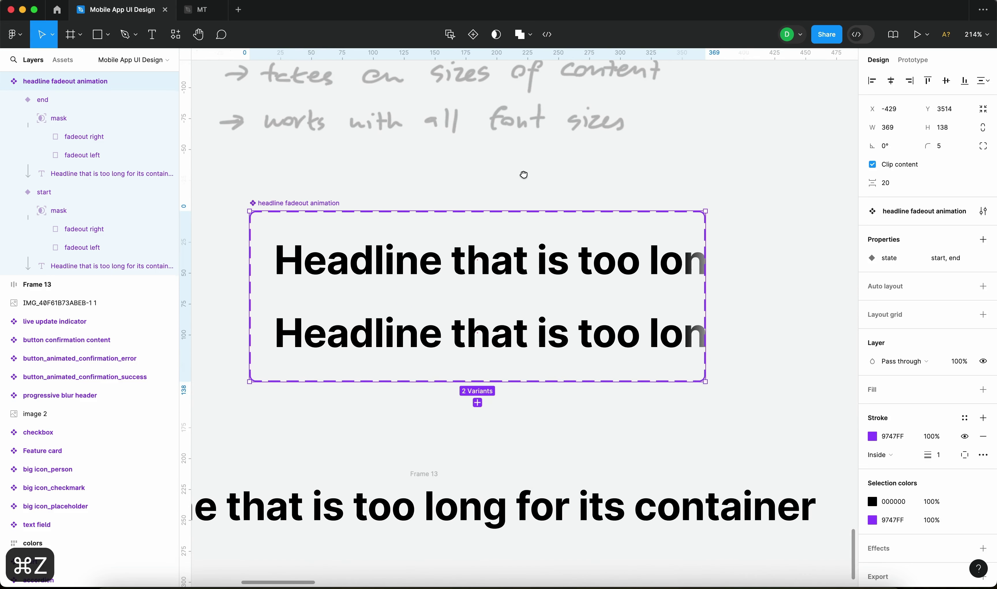
Set the auto layout alignment of the end variant to align right
click(589, 346)
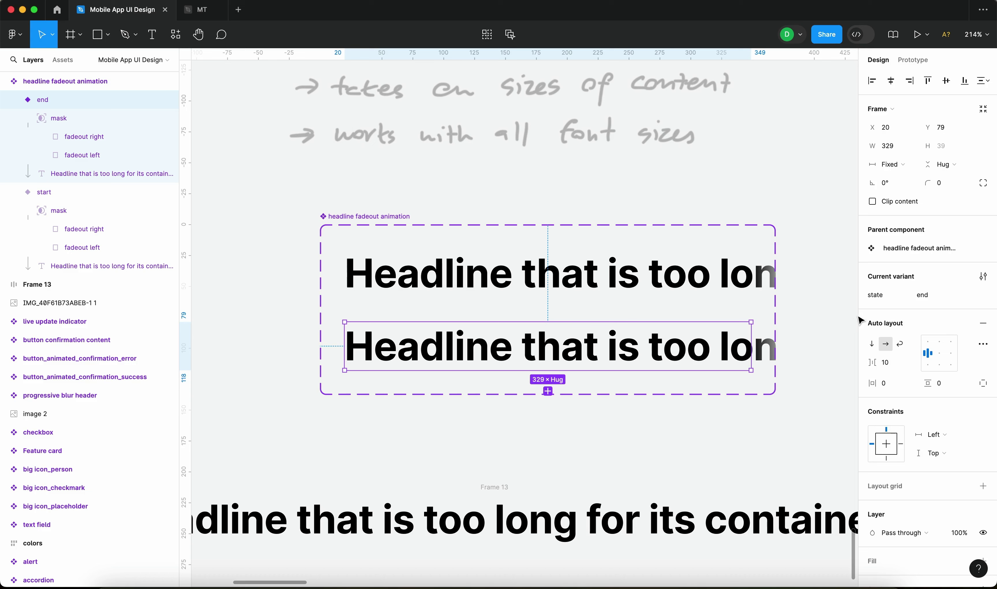
click(951, 355)
click(706, 431)
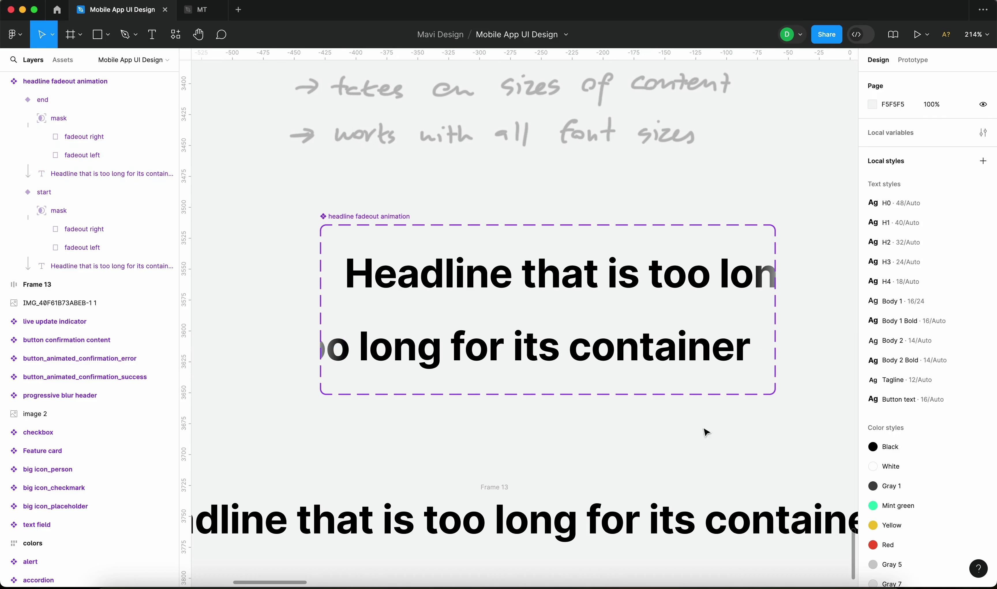
Create a text property named Text that controls the headline layers of both the start and end variants
scroll(706, 431, up, 3)
click(722, 290)
scroll(602, 321, left, 3)
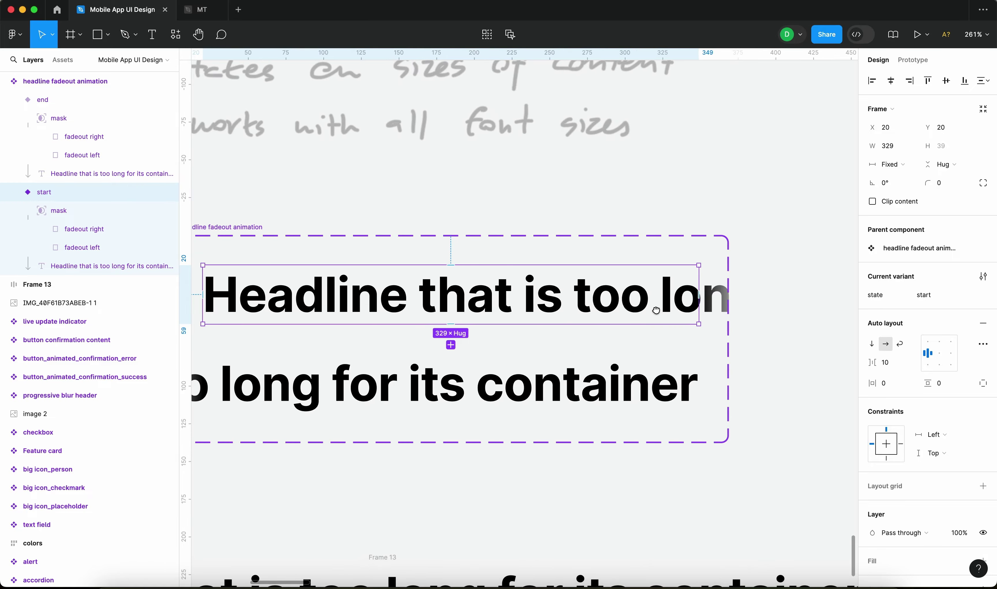
click(108, 173)
shift+click(110, 266)
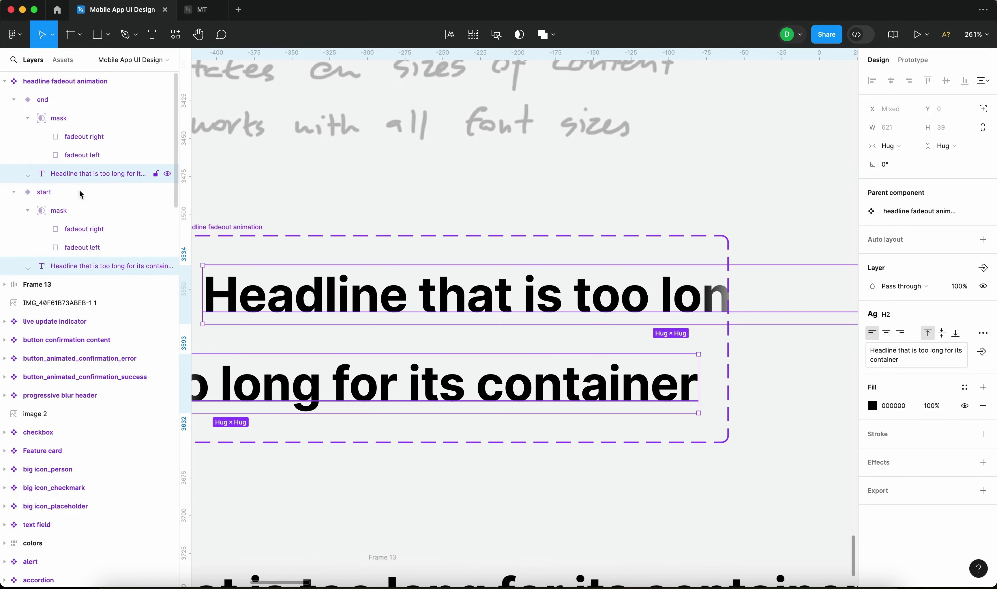
scroll(476, 359, down, 5)
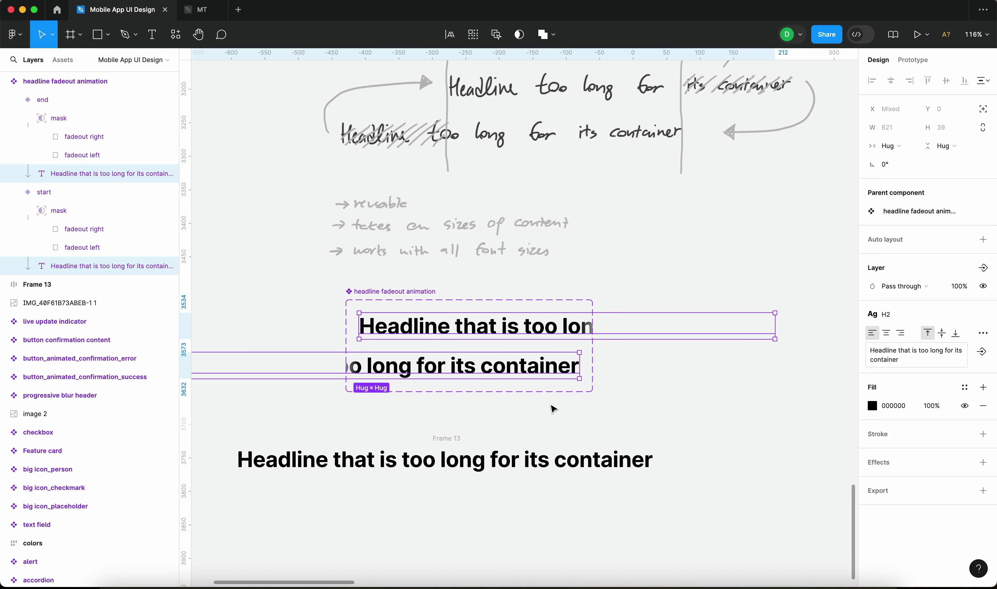
scroll(501, 368, up, 2)
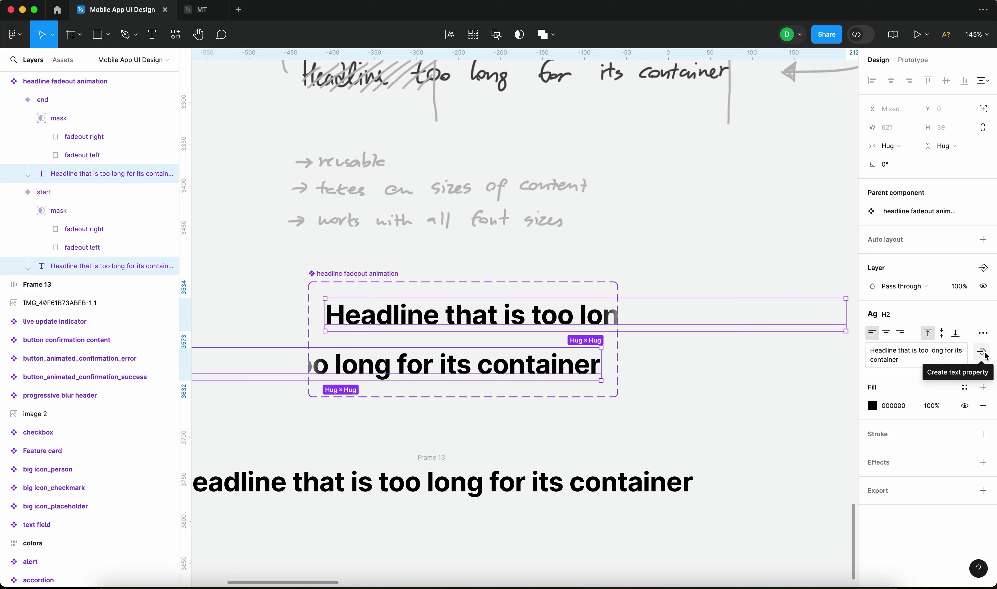
click(984, 353)
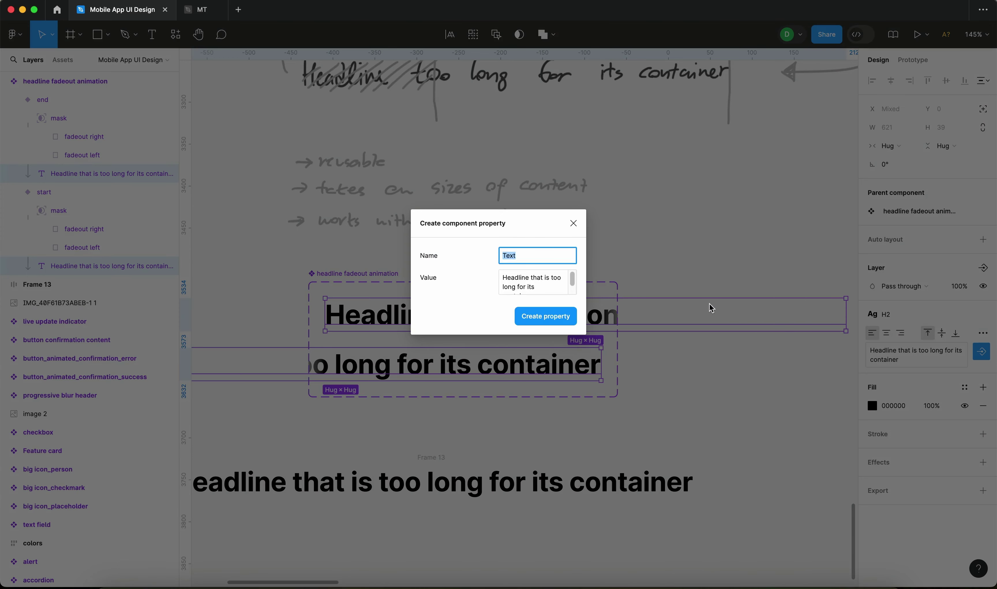
click(550, 316)
Place an instance of the start variant beside the component set, at about X 310, Y 3517
scroll(705, 405, down, 5)
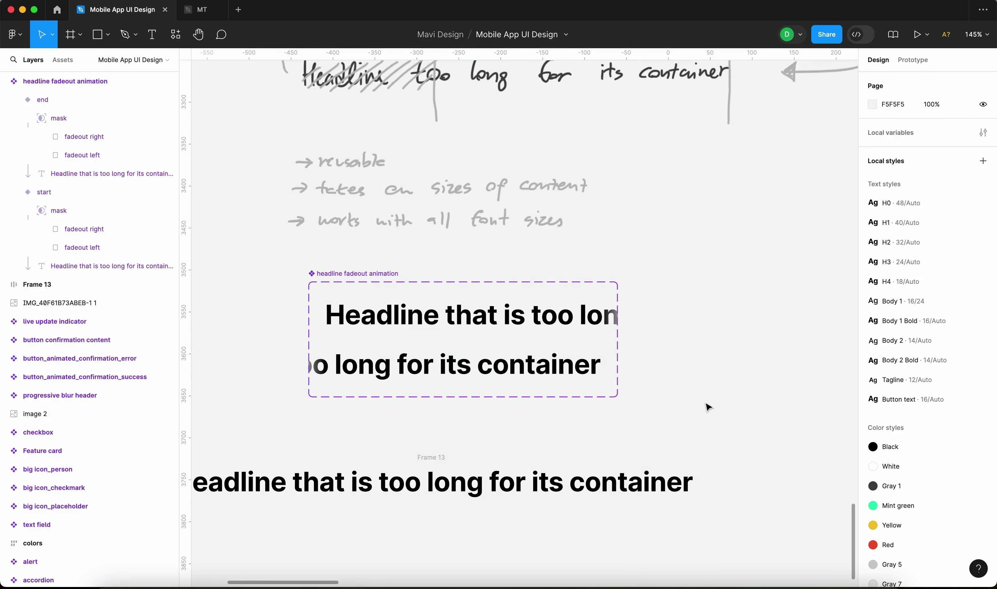
scroll(594, 354, right, 2)
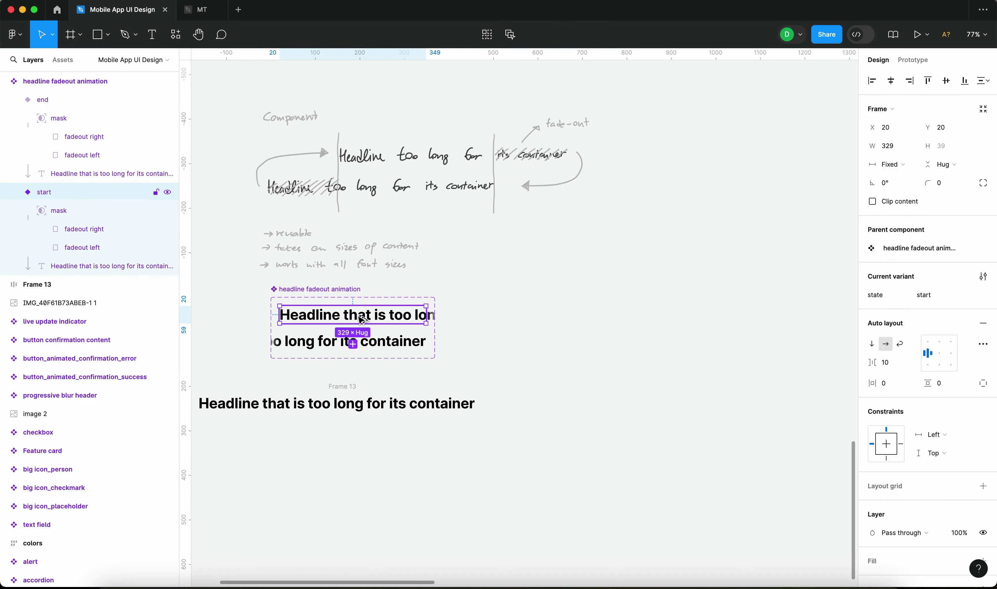
drag(362, 320, 647, 327)
scroll(748, 348, up, 5)
scroll(749, 348, up, 2)
drag(600, 298, 657, 285)
Test the Text property by adding "lorem ipsum" before the headline in the instance
click(962, 284)
key(super+Left)
key(super+Up)
text(lorem)
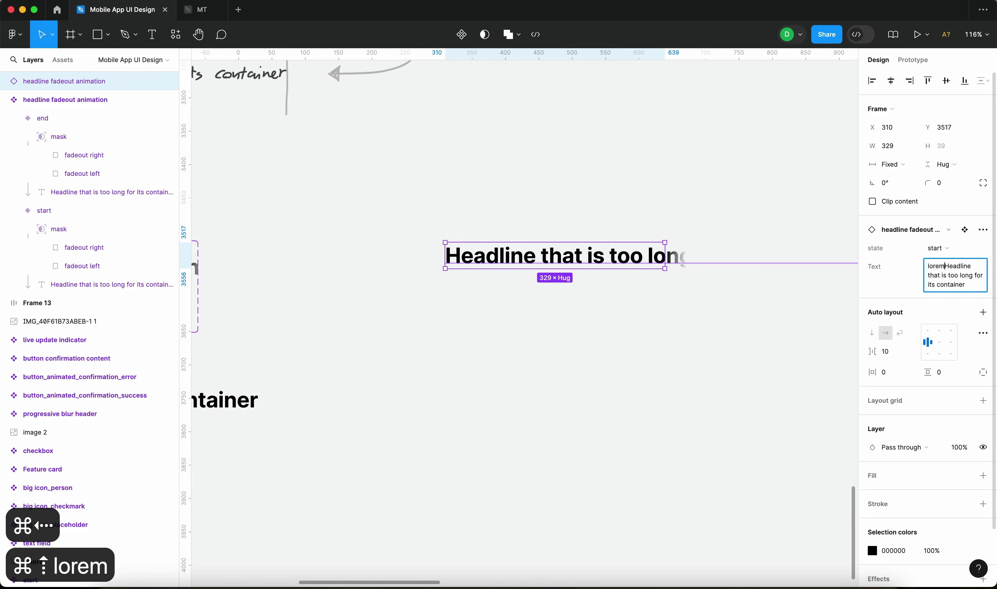
text( ipsum)
key(Return)
click(962, 284)
click(949, 277)
key(Return)
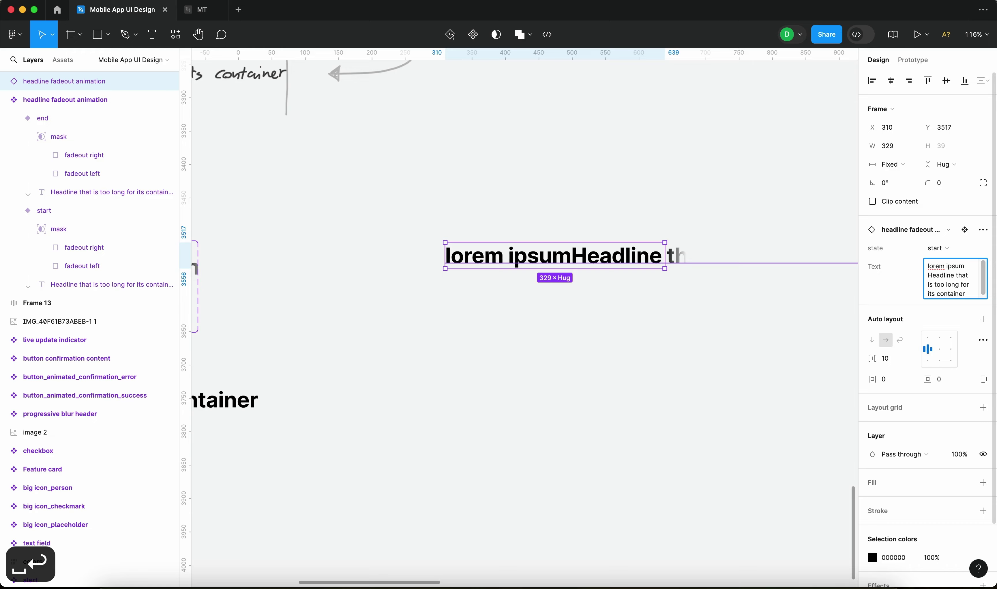
Move the instance to about X 155, Y 3524 and test it with a smaller text style
click(671, 360)
scroll(671, 360, down, 5)
click(542, 303)
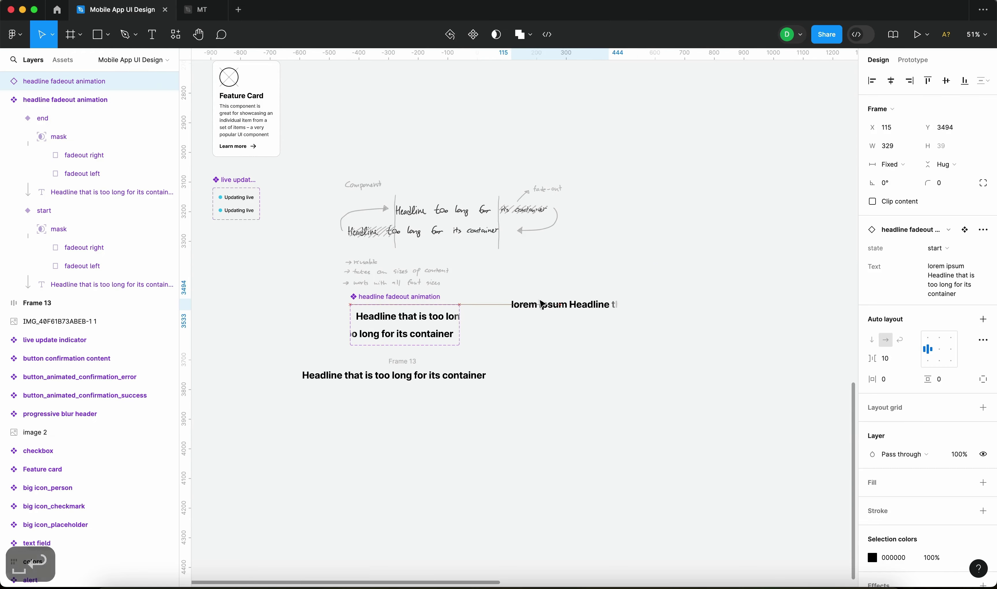
scroll(541, 303, up, 5)
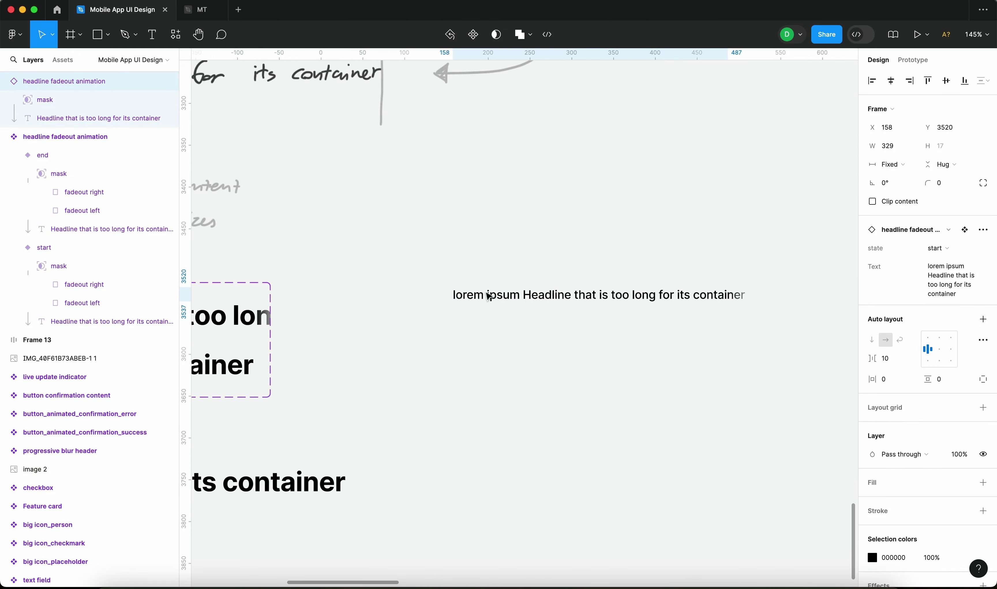
drag(489, 297, 487, 298)
Test the instance narrowed to a width of 174 and delete it from the canvas
scroll(608, 370, down, 3)
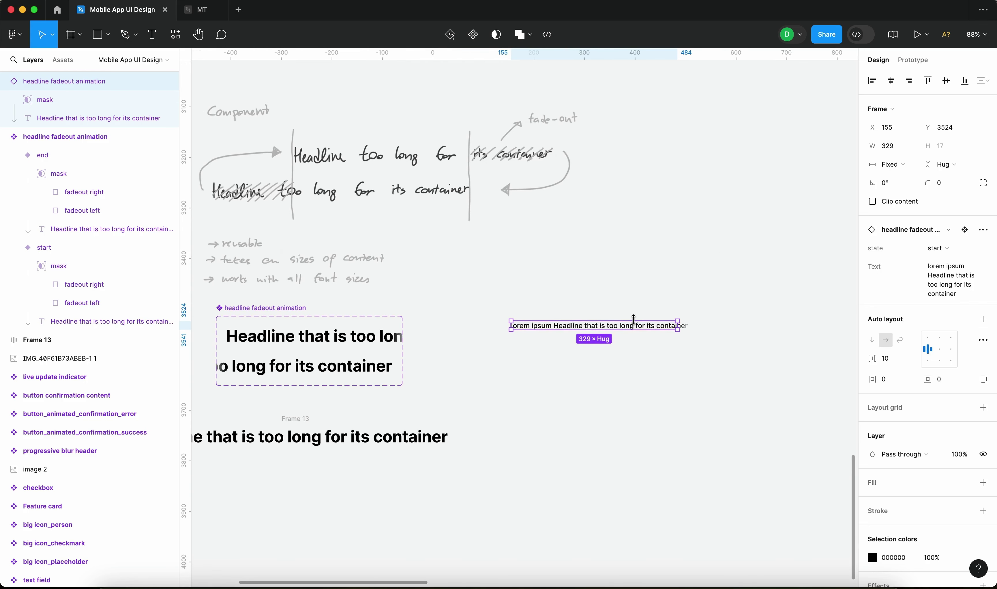
drag(627, 324, 647, 335)
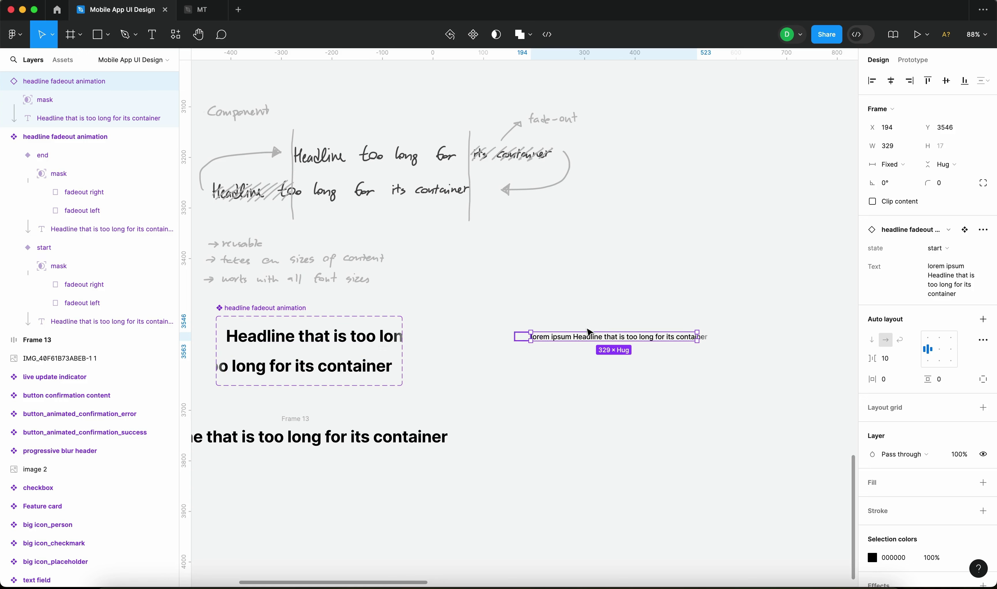
drag(591, 333, 615, 329)
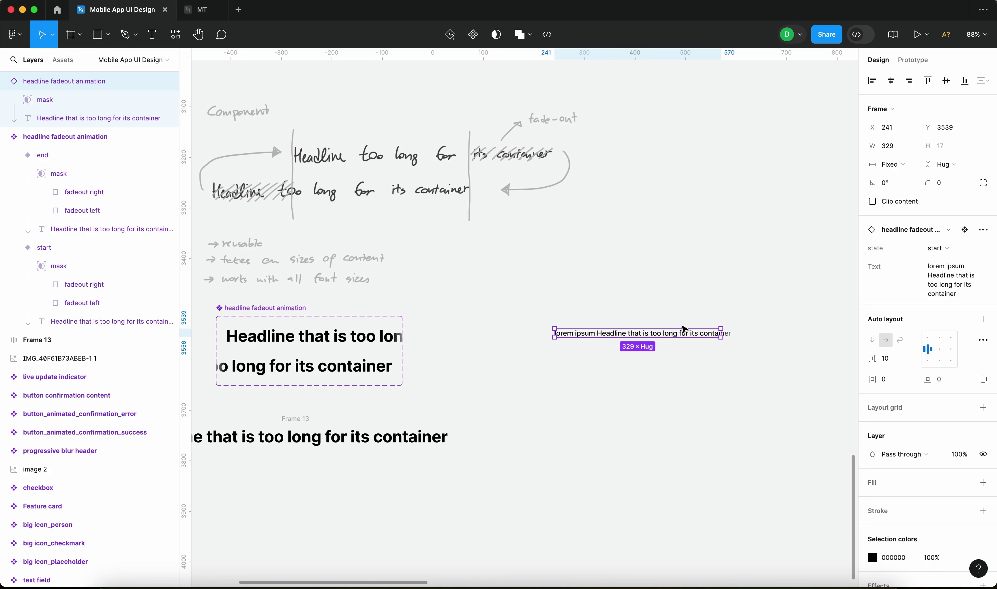
drag(721, 333, 693, 334)
scroll(610, 336, up, 5)
scroll(728, 343, down, 5)
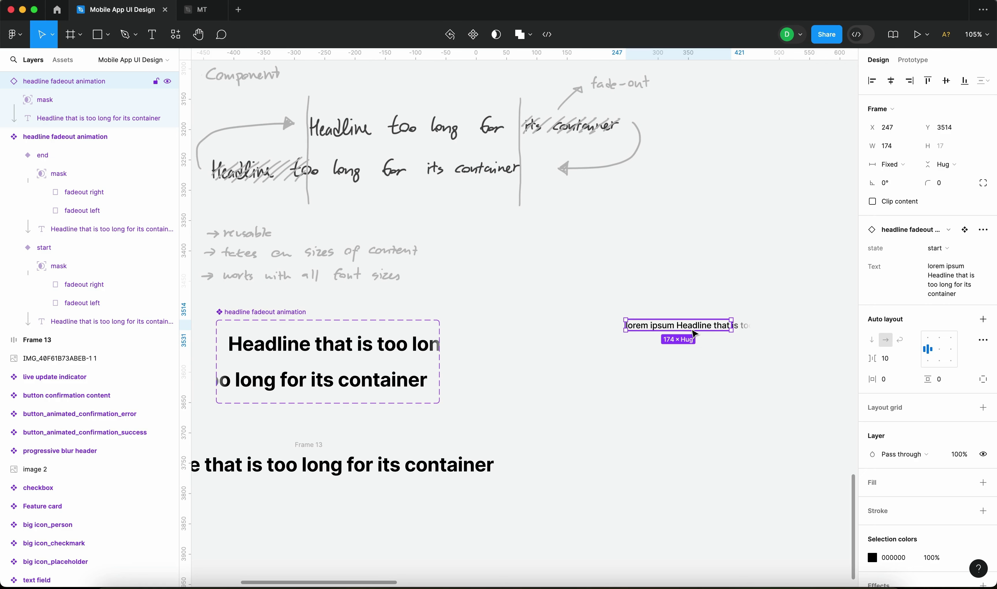
key(BackSpace)
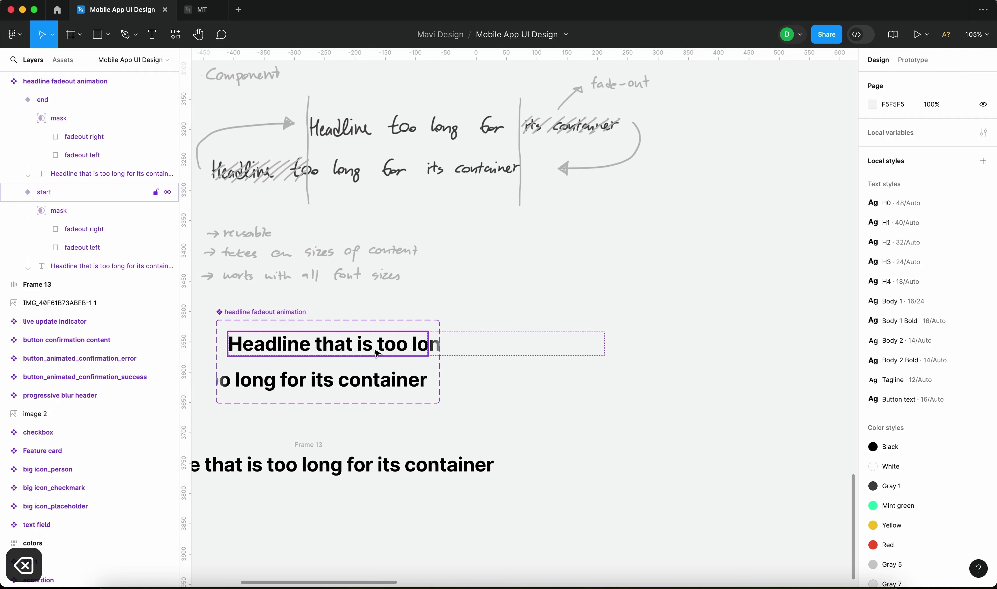
Add a prototype interaction on the start variant that changes it to the end variant
drag(482, 402, 550, 363)
click(431, 309)
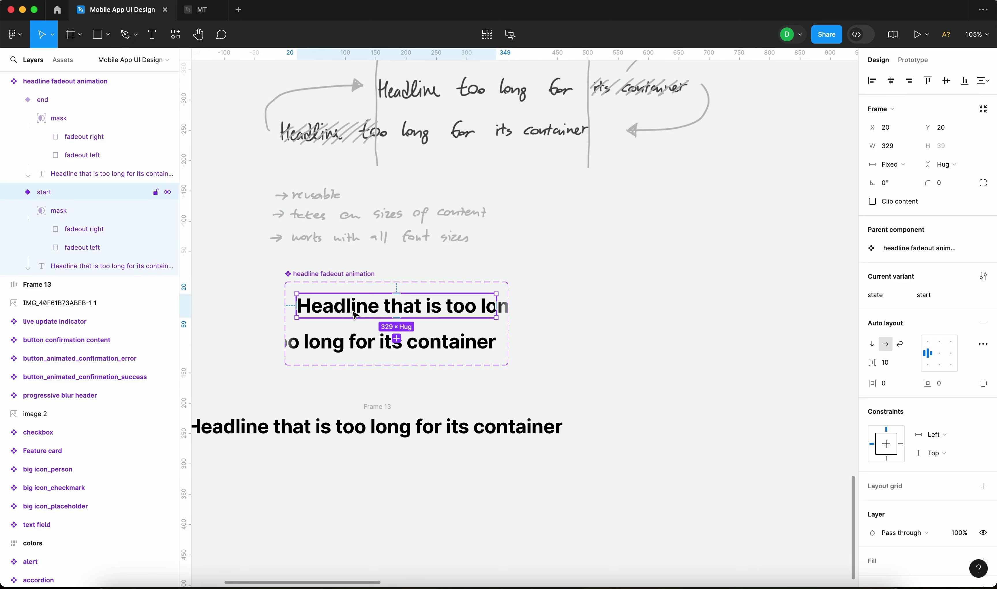
scroll(323, 316, up, 5)
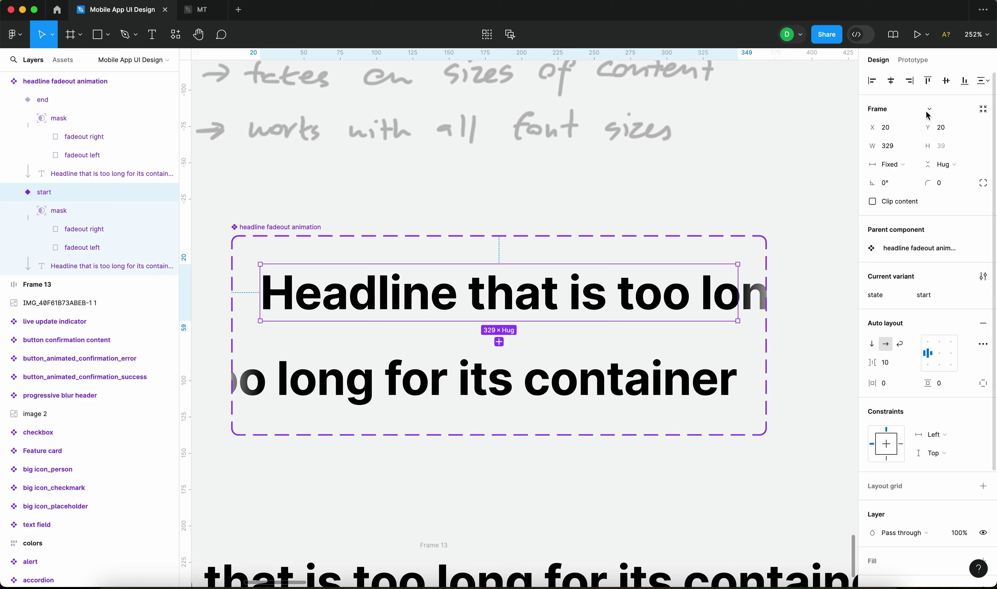
click(910, 60)
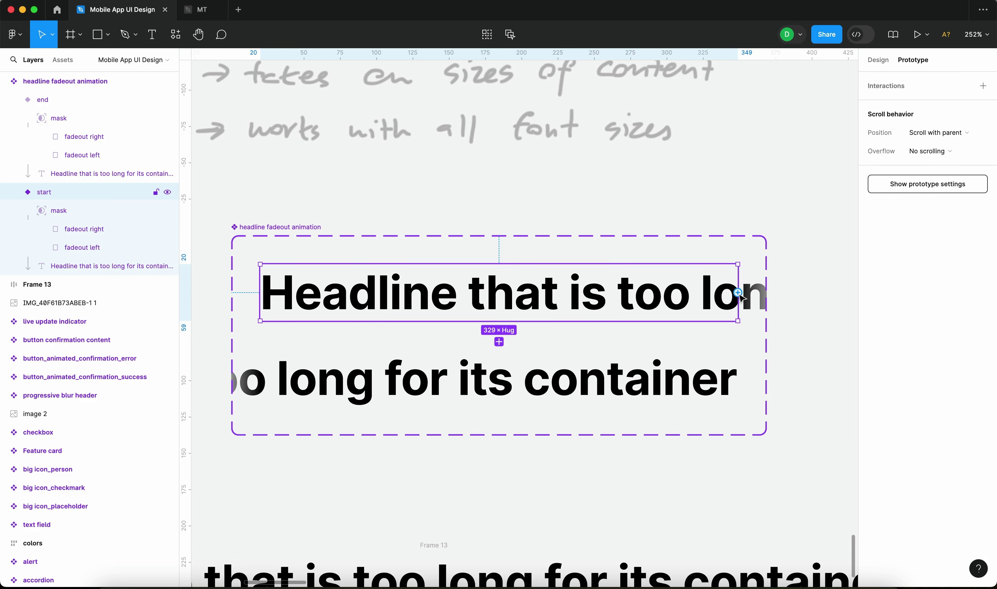
drag(738, 292, 606, 360)
Set the interaction's trigger to After delay with a delay of 1 ms
click(453, 378)
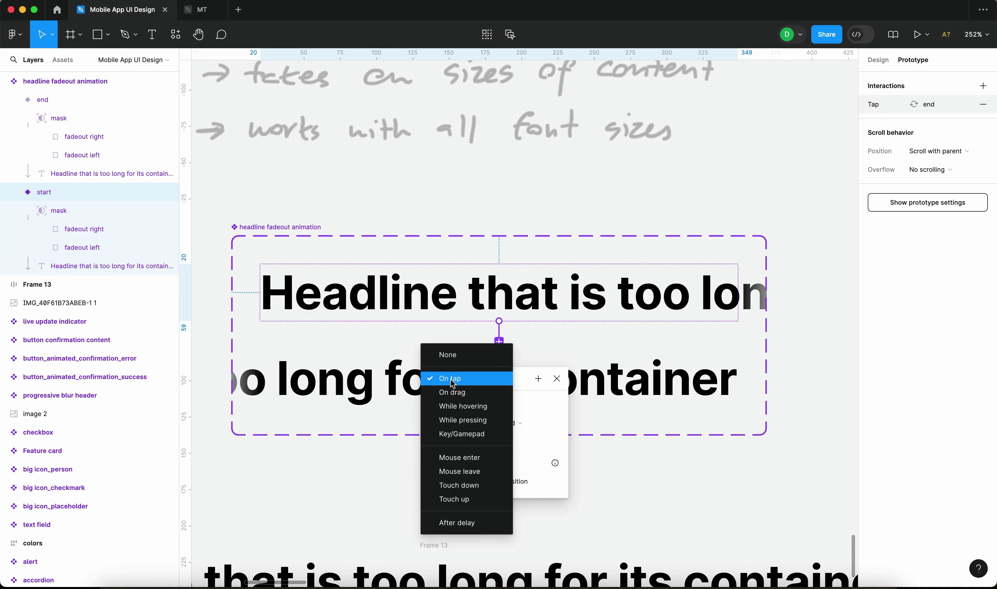
click(458, 523)
click(464, 402)
text(1)
key(Return)
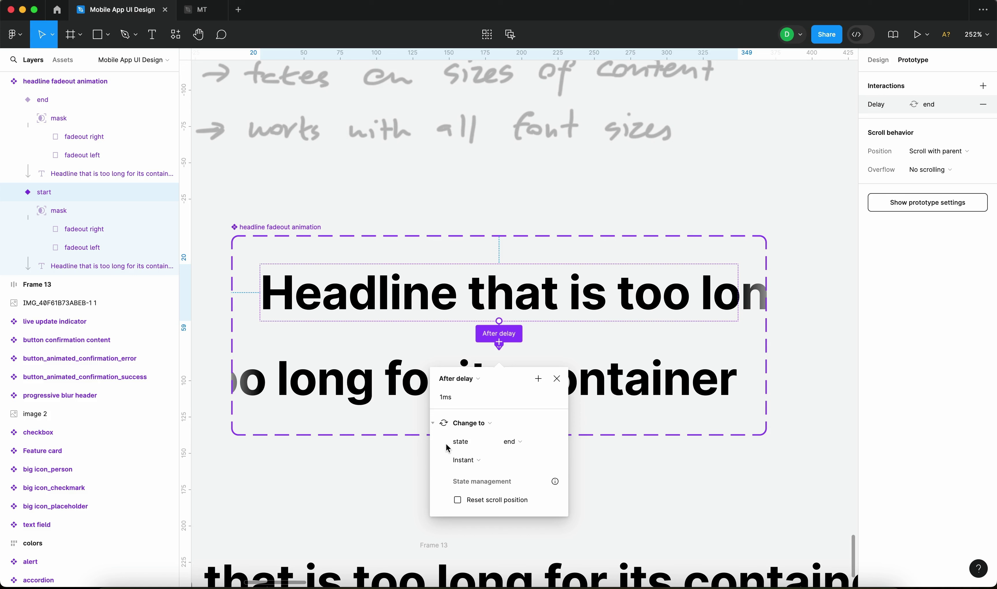
Set the interaction's animation to Smart animate with a duration of 4000 ms
click(466, 460)
click(526, 485)
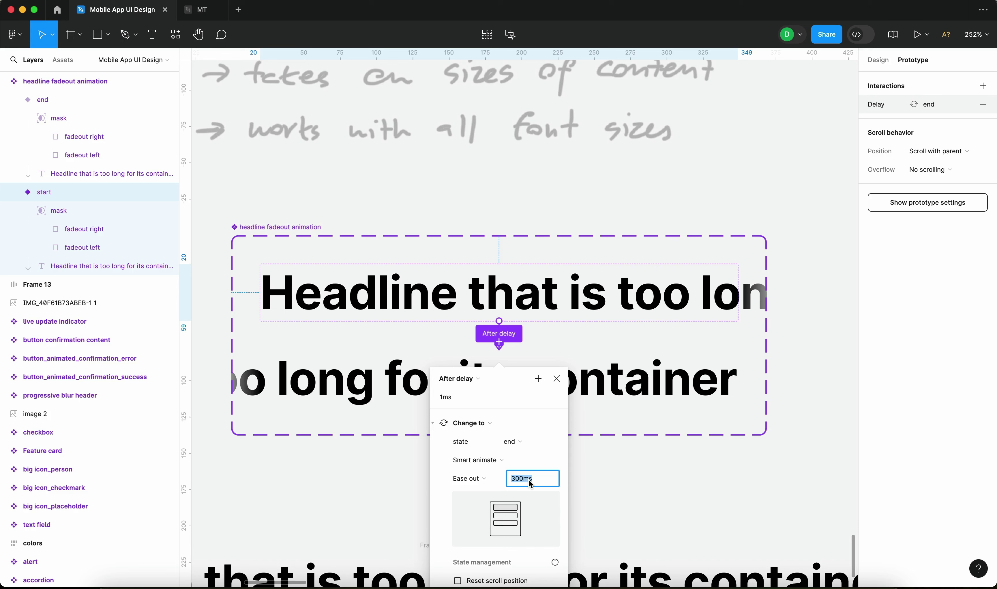
text(4000)
key(Return)
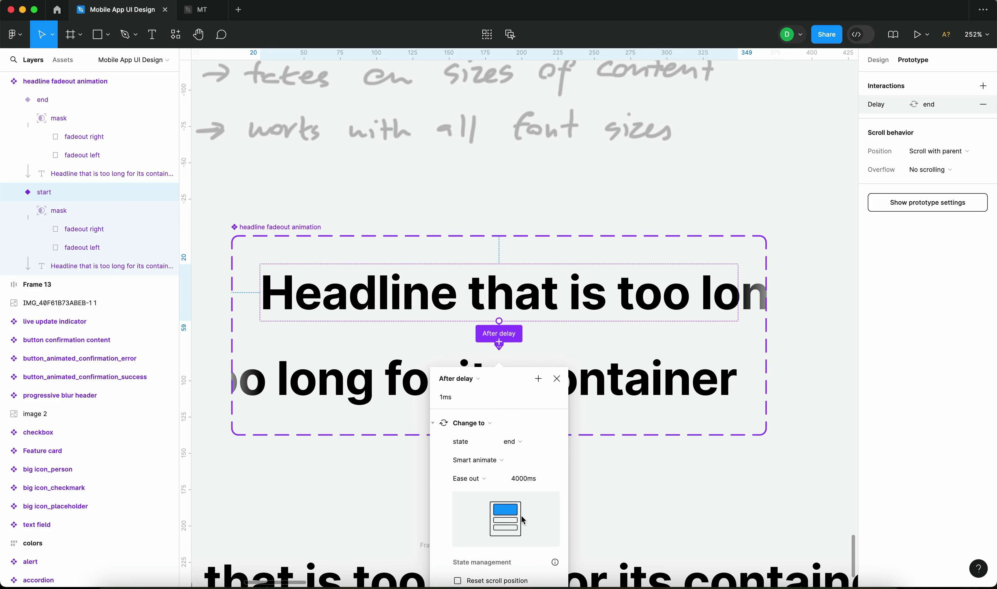
scroll(523, 519, down, 3)
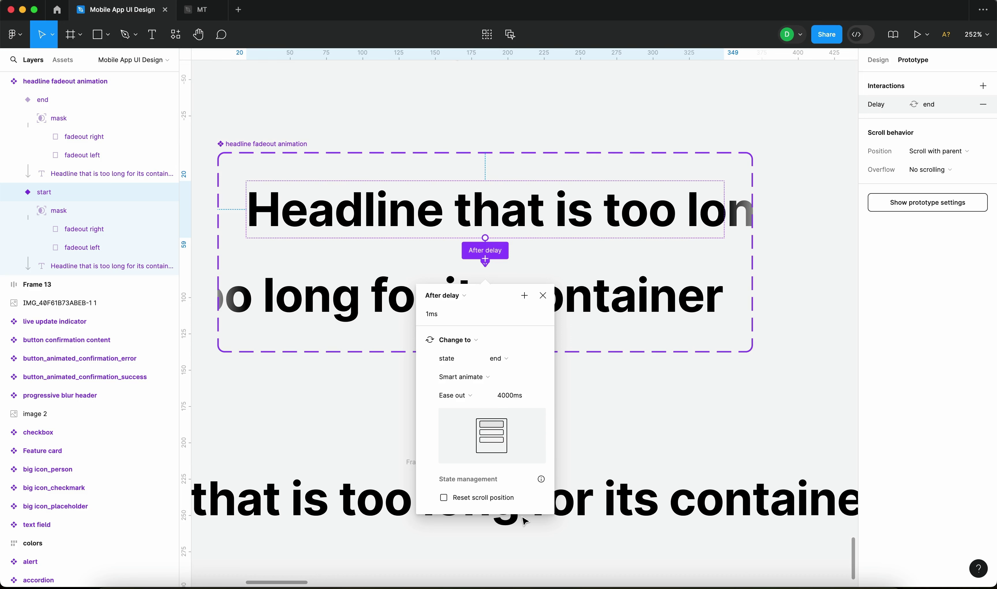
click(621, 283)
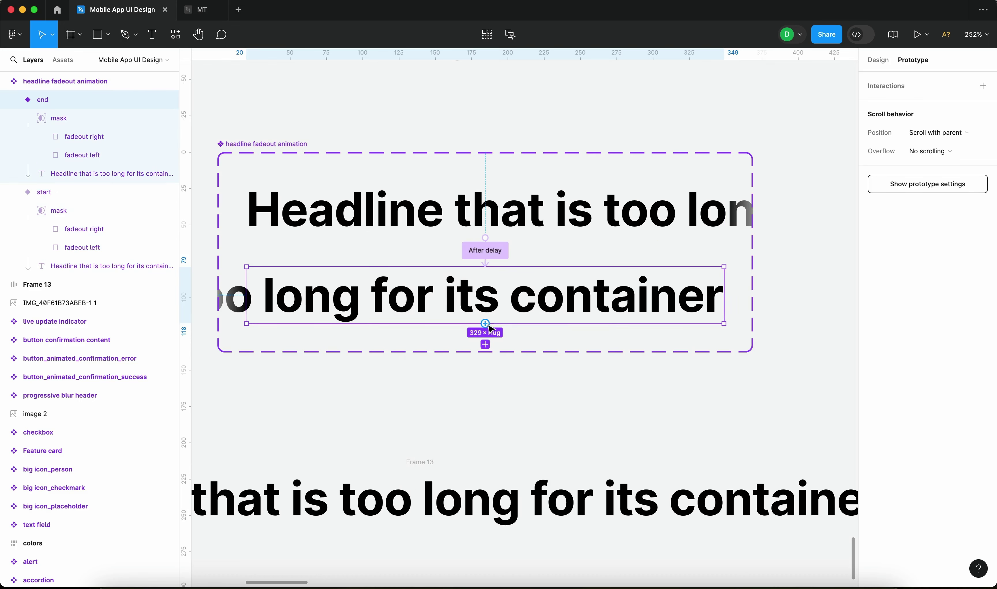
Add a prototype interaction on the end variant that changes it to the start variant after a delay of 4000 ms
drag(725, 294, 629, 223)
click(445, 267)
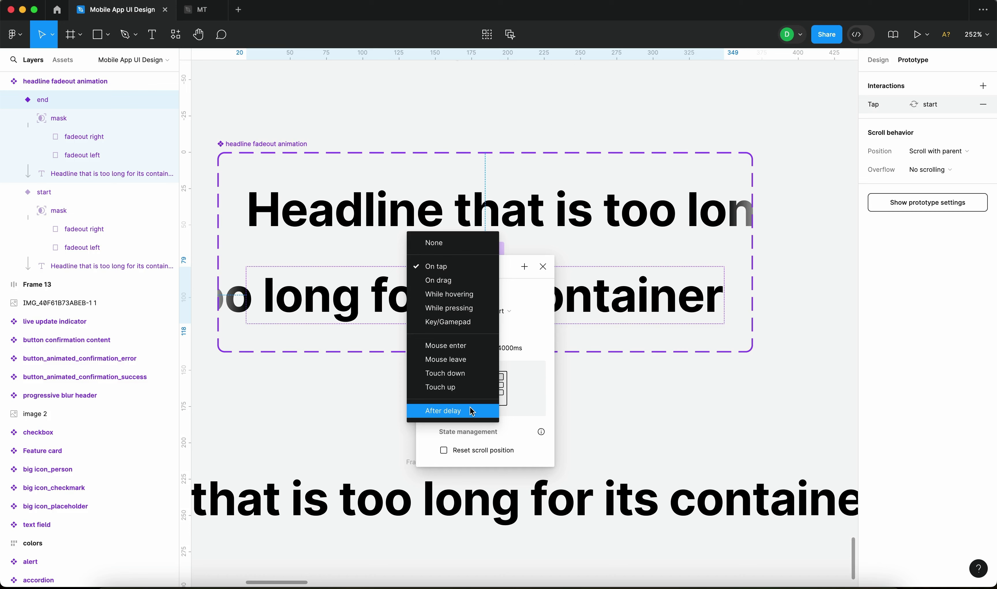
click(471, 410)
click(459, 292)
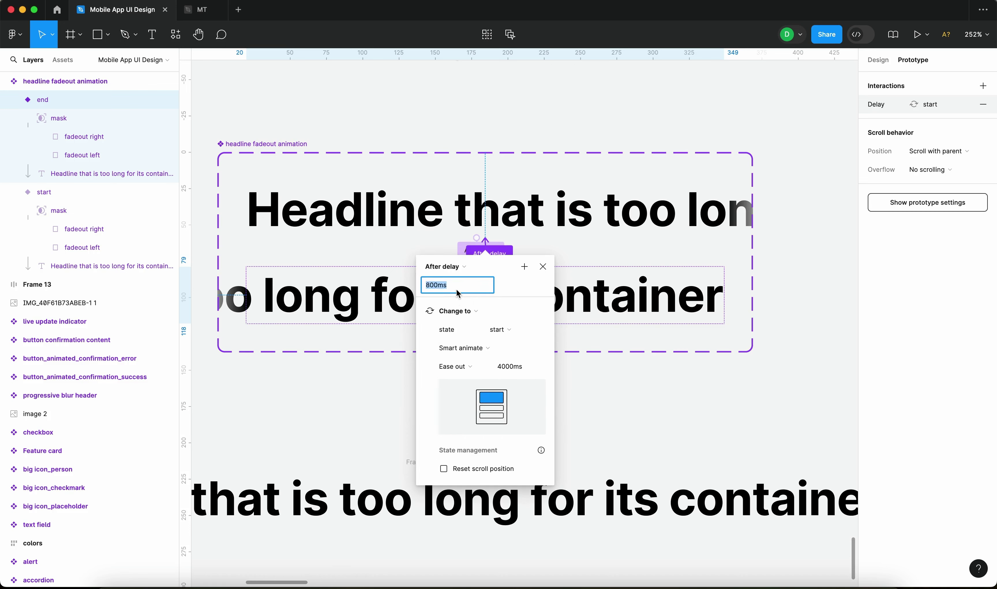
text(4000)
key(Return)
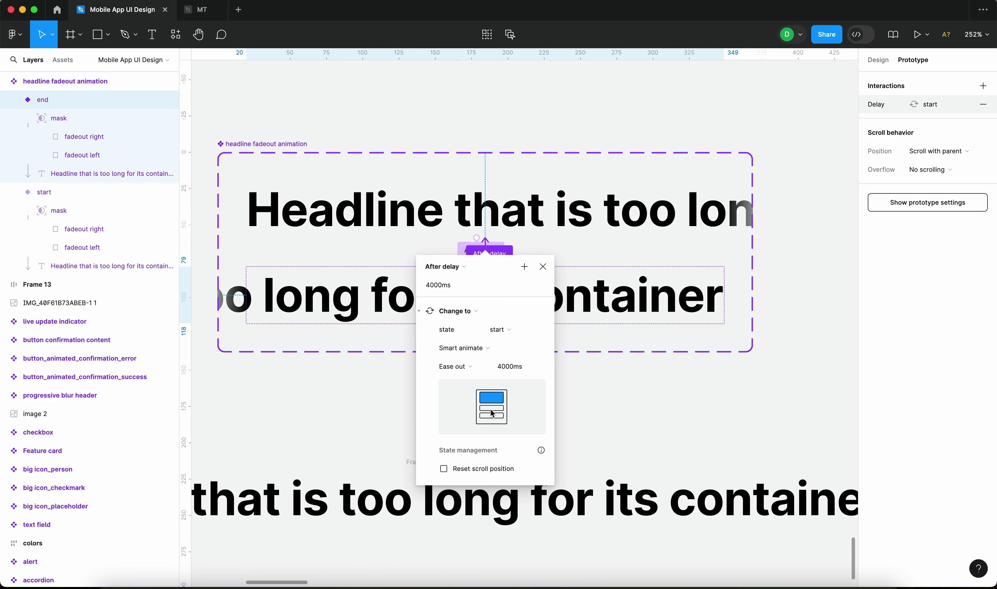
click(548, 271)
Place an instance of the start variant on the canvas below the Dashboard sub-page screen
scroll(665, 428, down, 5)
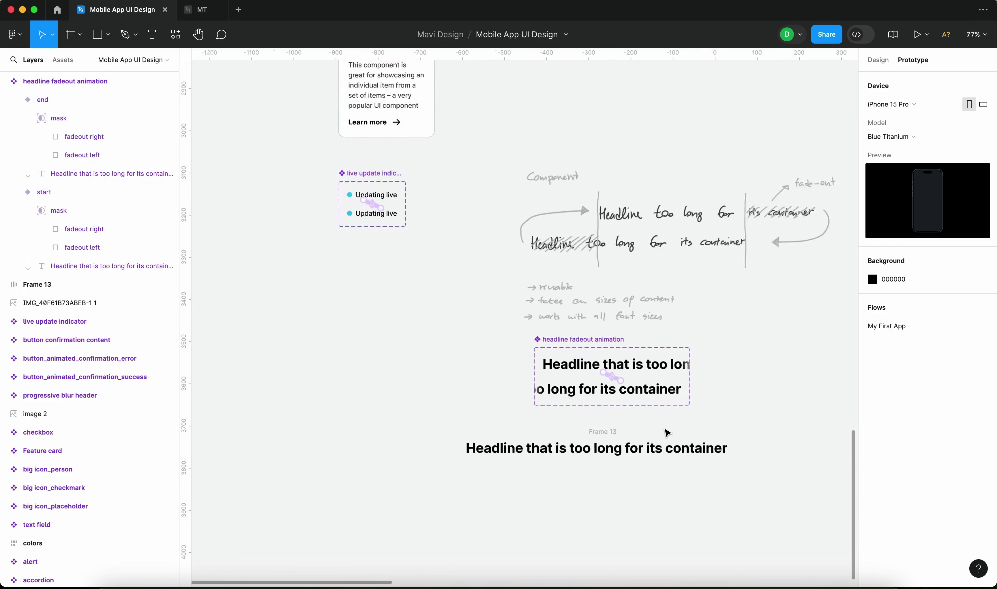
drag(763, 397, 530, 416)
click(417, 395)
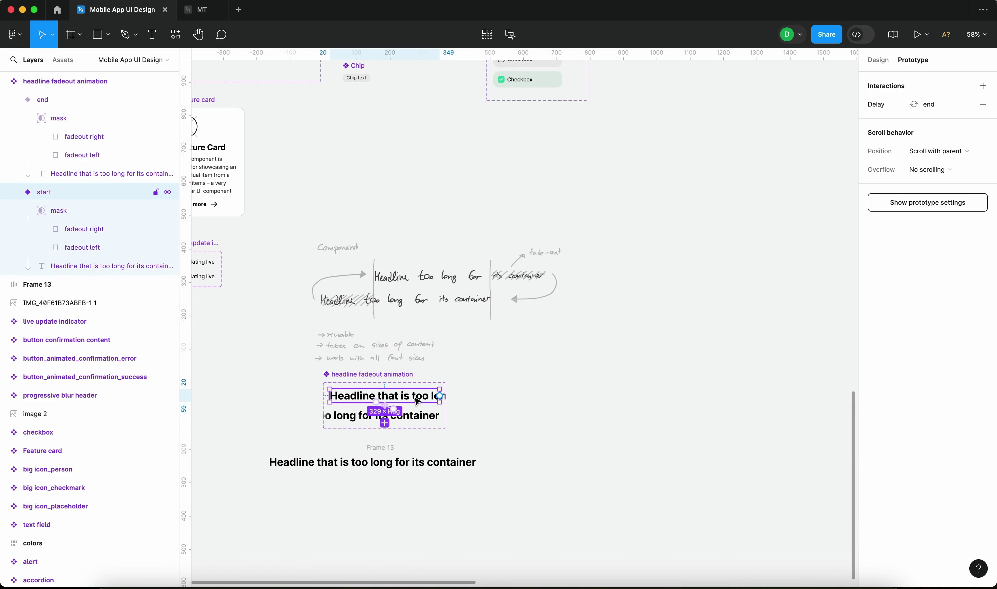
drag(416, 401, 631, 386)
scroll(739, 325, down, 5)
click(739, 324)
drag(737, 322, 588, 271)
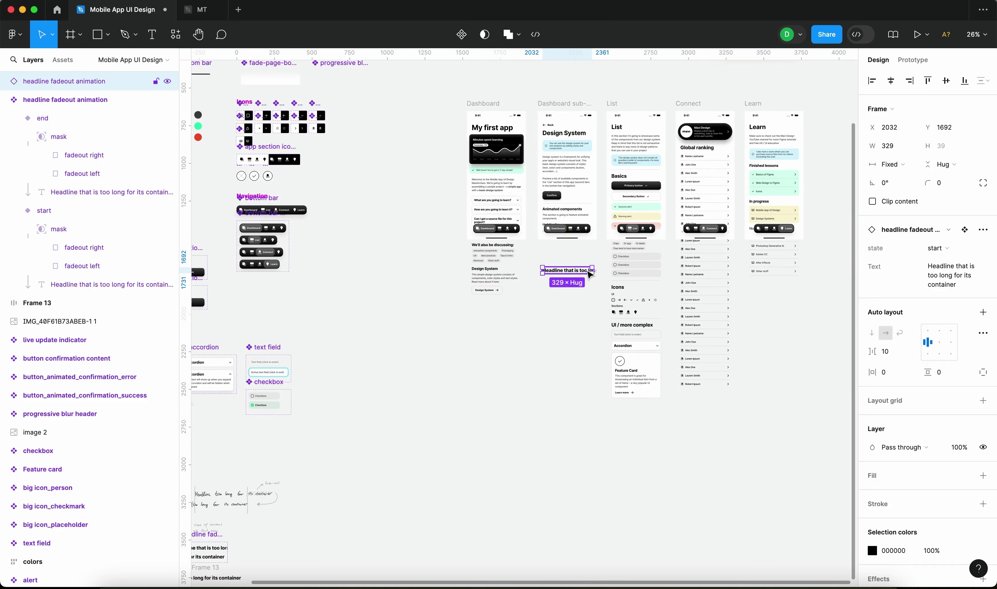
Set the headline instance's selection color to 0057D9
scroll(589, 274, up, 3)
scroll(871, 489, down, 2)
click(872, 487)
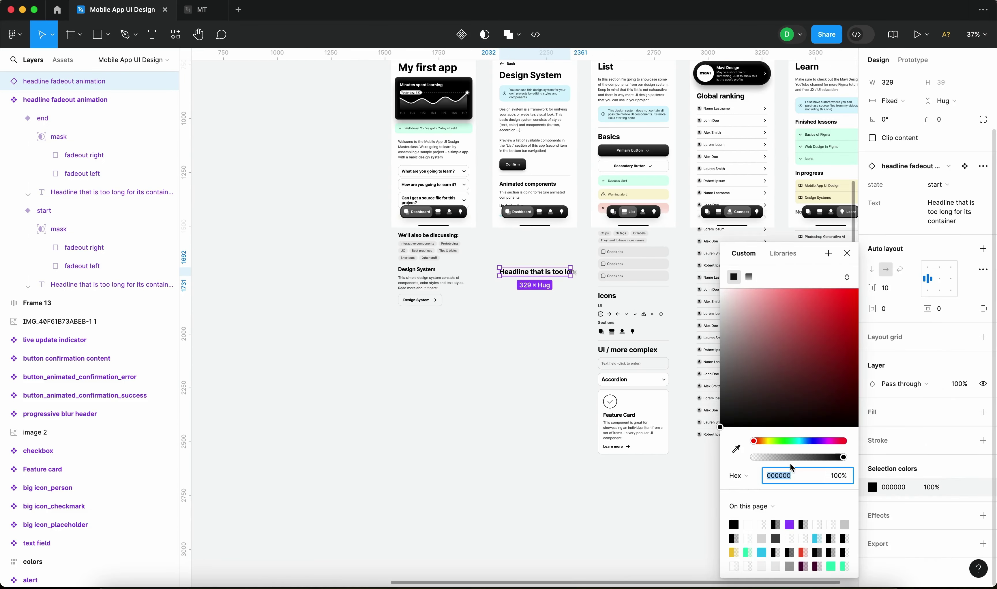
text(0057D9)
key(Return)
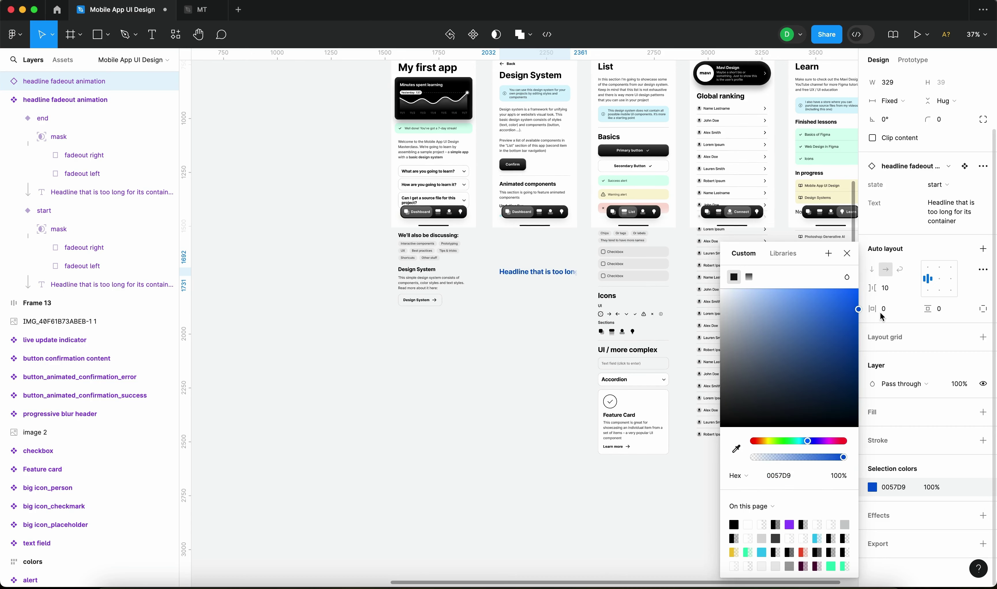
click(847, 252)
click(527, 241)
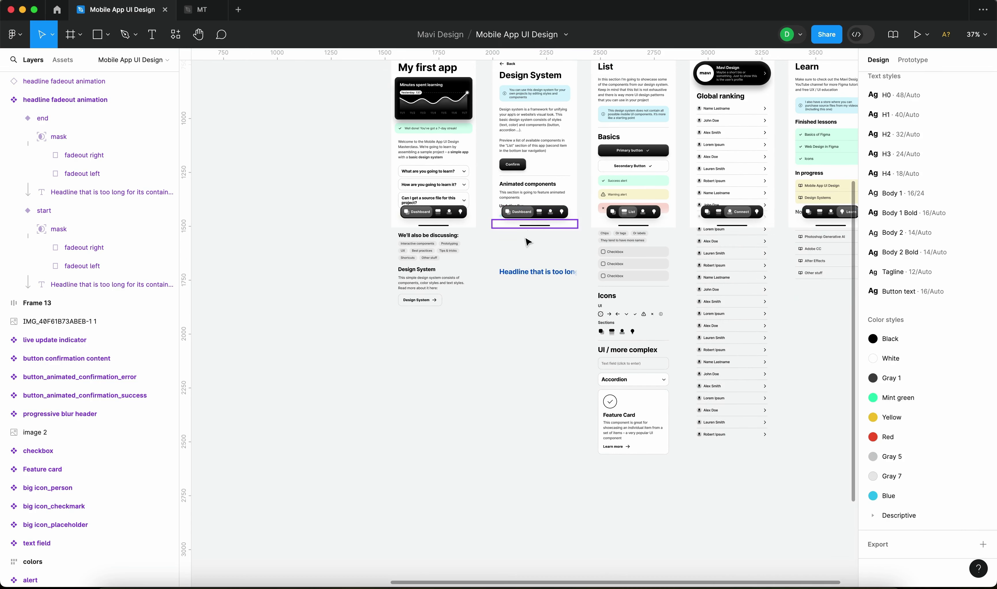
Move the headline instance into the Dashboard sub-page's page content and order it last, below the live update indicator
scroll(527, 241, up, 5)
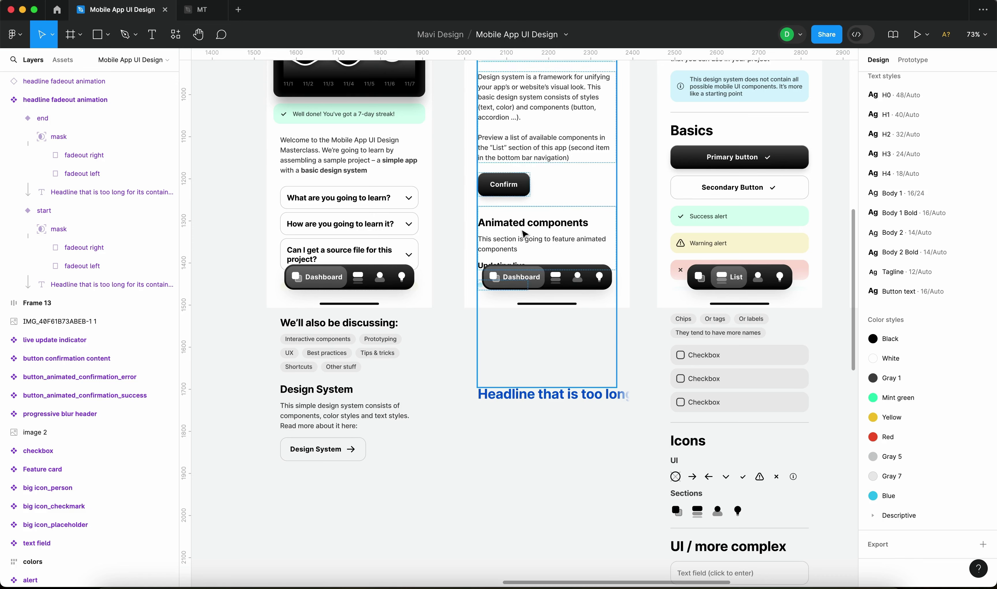
click(537, 397)
drag(539, 409, 549, 456)
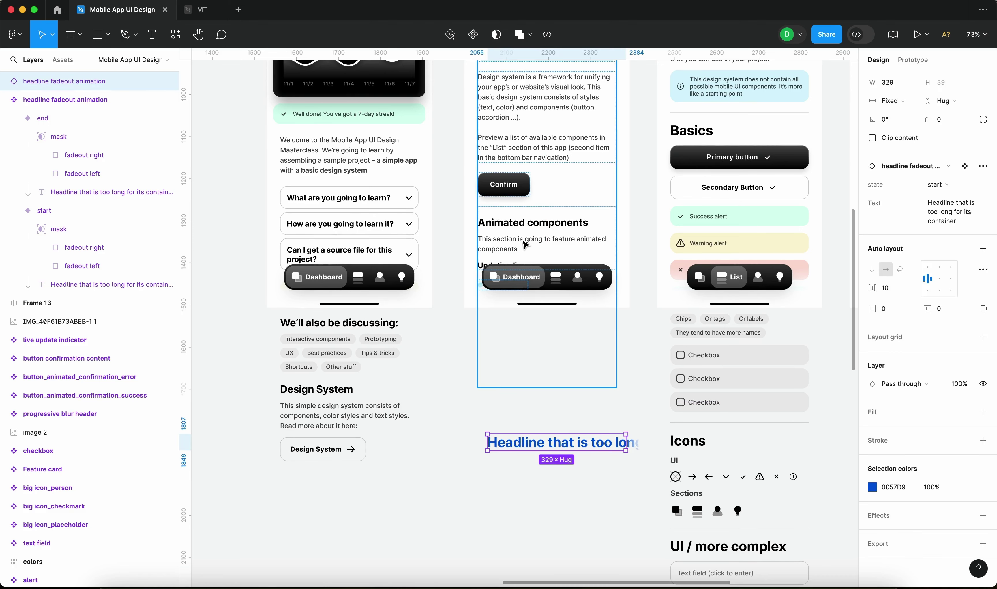
double_click(536, 245)
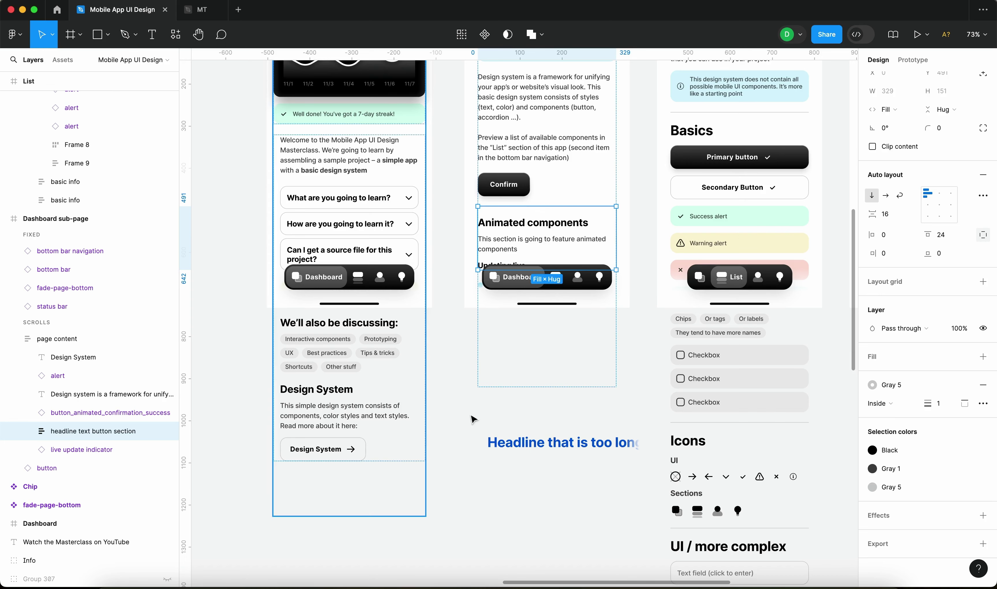
drag(531, 447, 485, 301)
scroll(483, 301, up, 6)
key(super+bracketleft)
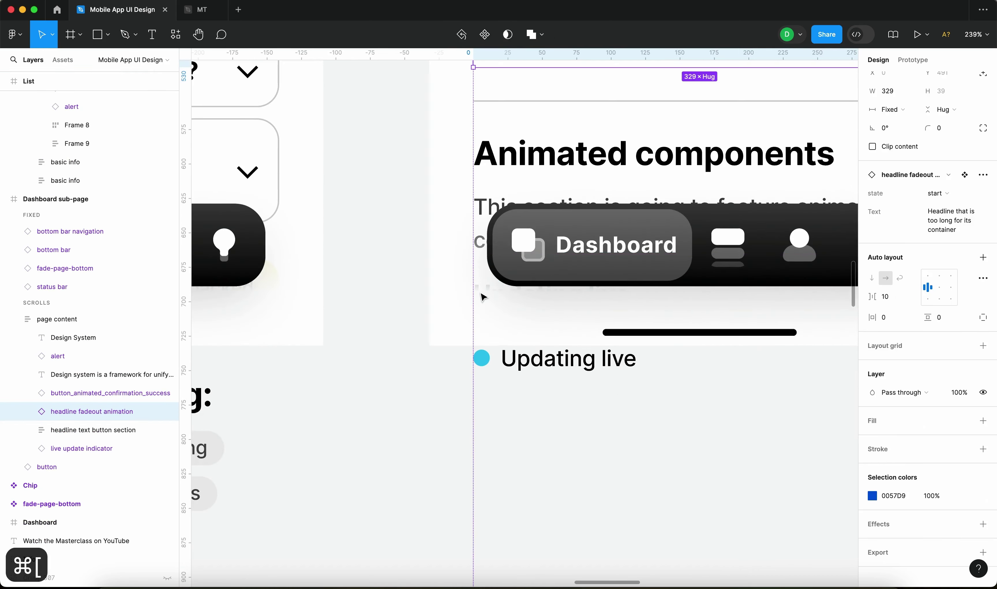
key(super+bracketright)
key(super+bracketright)
click(381, 490)
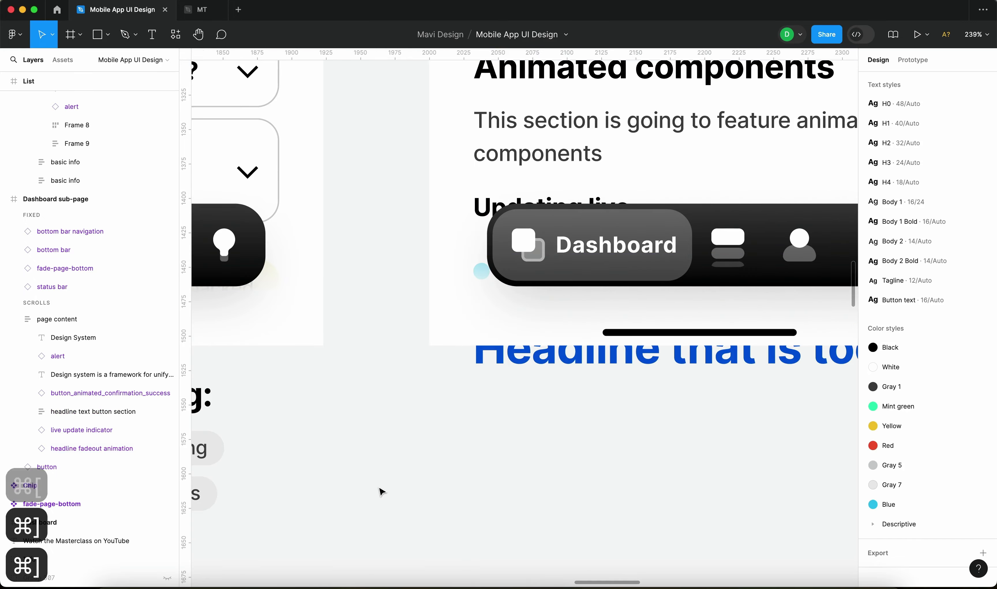
scroll(381, 490, down, 6)
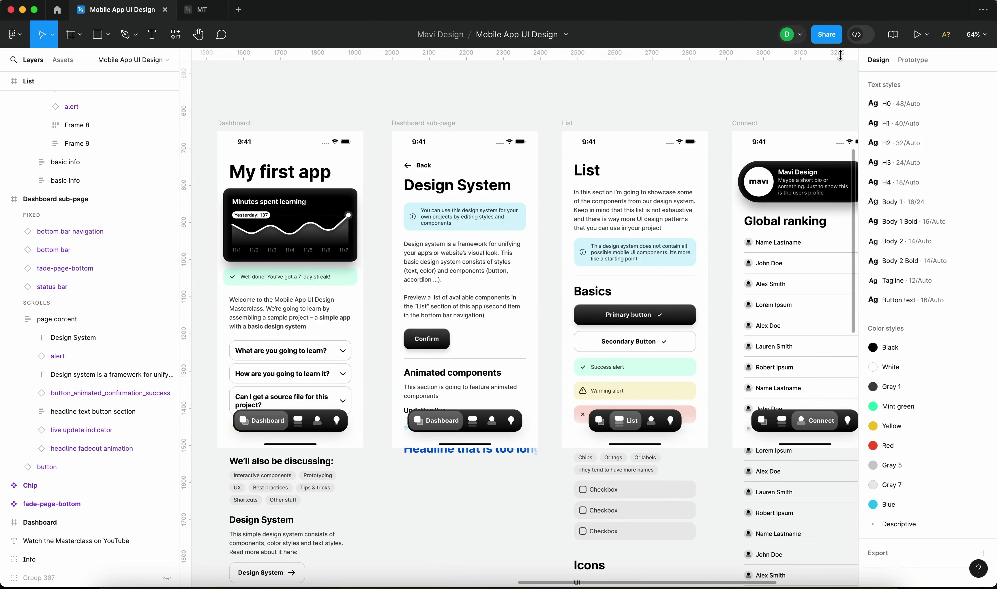
Preview the prototype and examine the headline animation at the end of the Design System page
click(918, 40)
scroll(468, 445, down, 5)
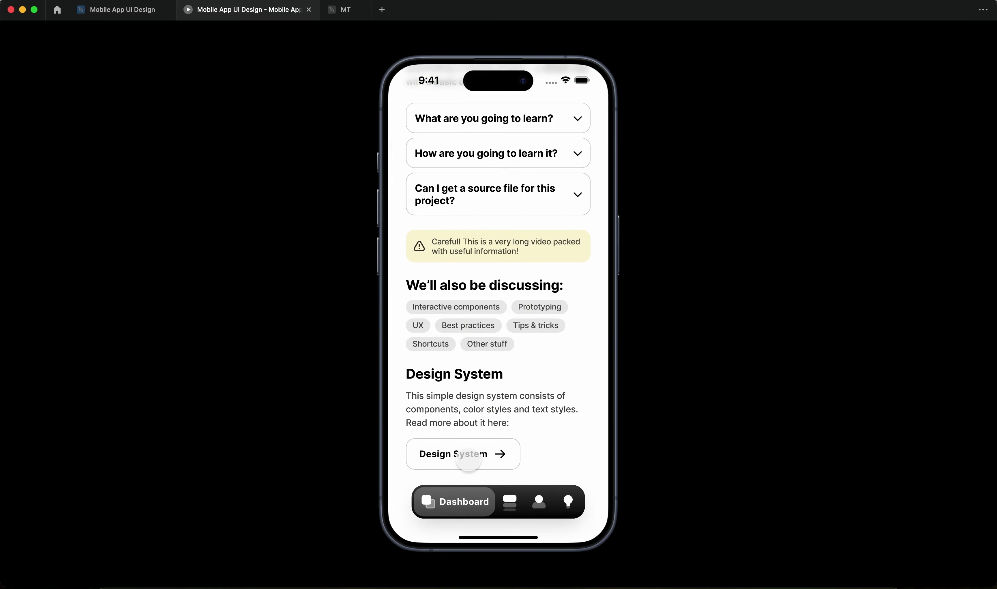
click(469, 459)
scroll(542, 360, down, 4)
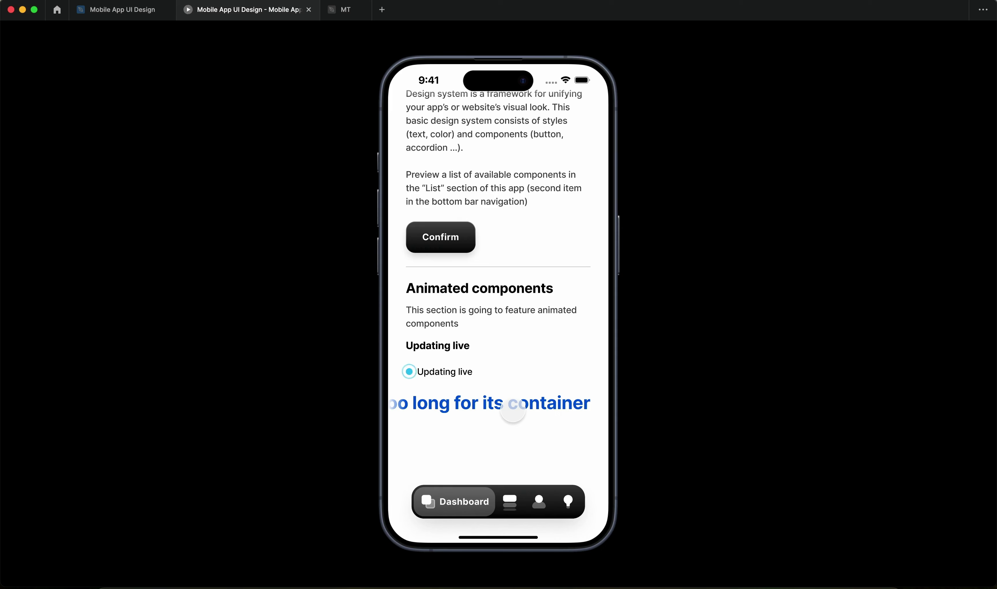
Back in the design file, set the After delay time of the start variant's interaction to 4000 ms
click(117, 11)
scroll(438, 481, down, 5)
scroll(438, 482, left, 6)
scroll(439, 482, down, 5)
scroll(446, 490, up, 6)
click(448, 449)
scroll(448, 448, up, 5)
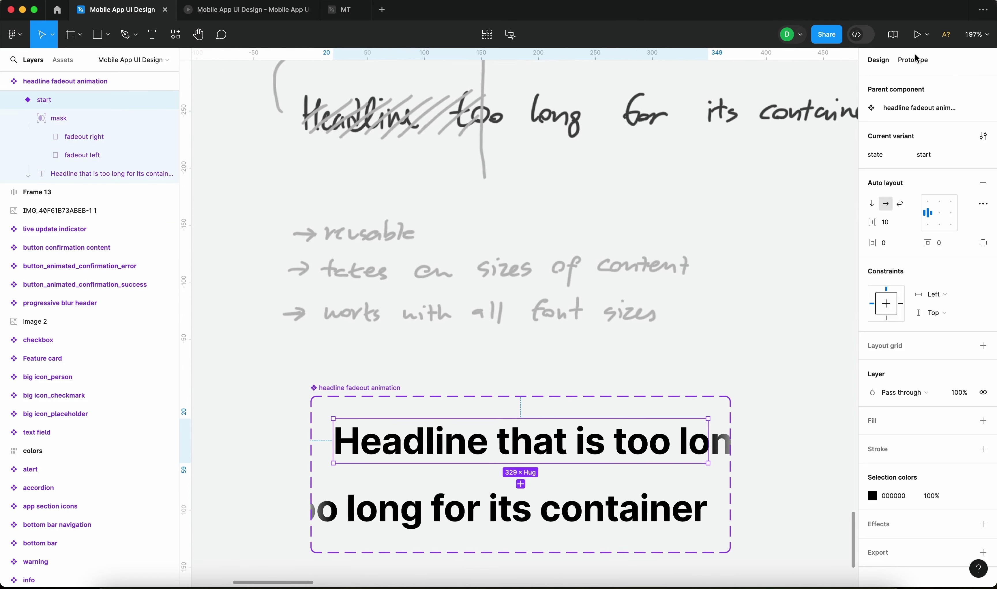
key(shift+e)
scroll(468, 499, up, 5)
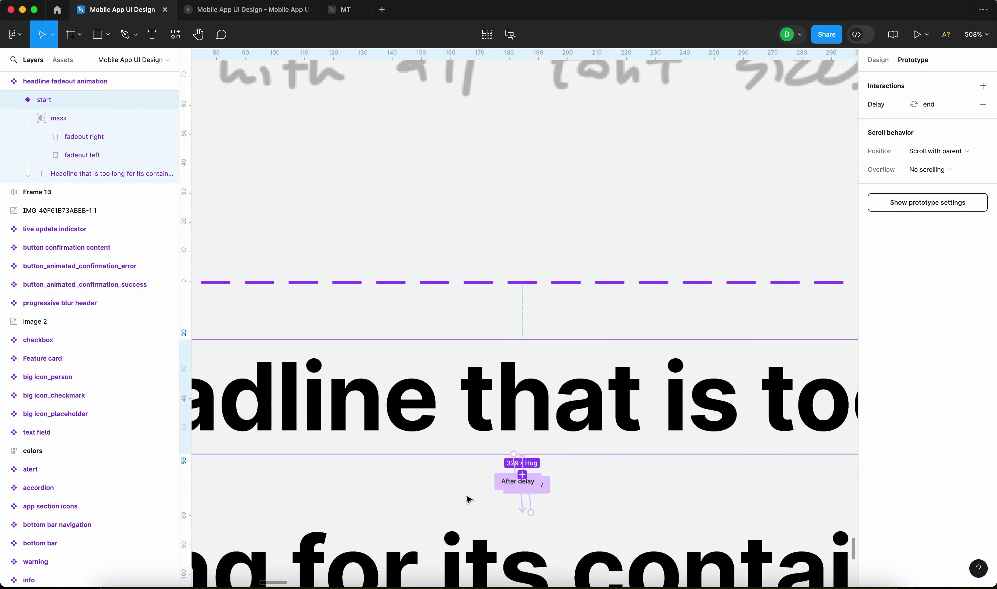
click(500, 487)
click(467, 529)
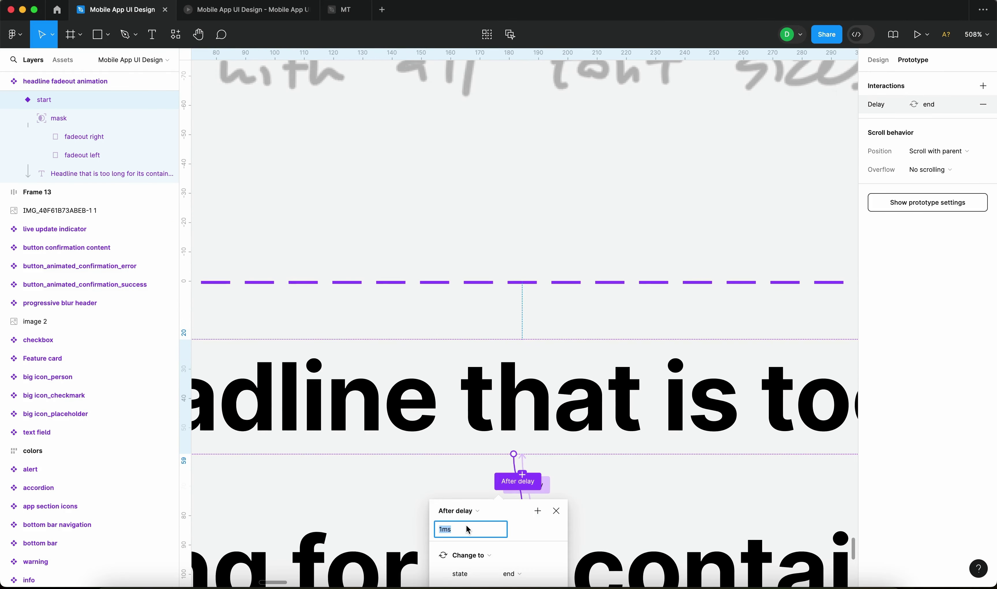
text(4000)
key(Return)
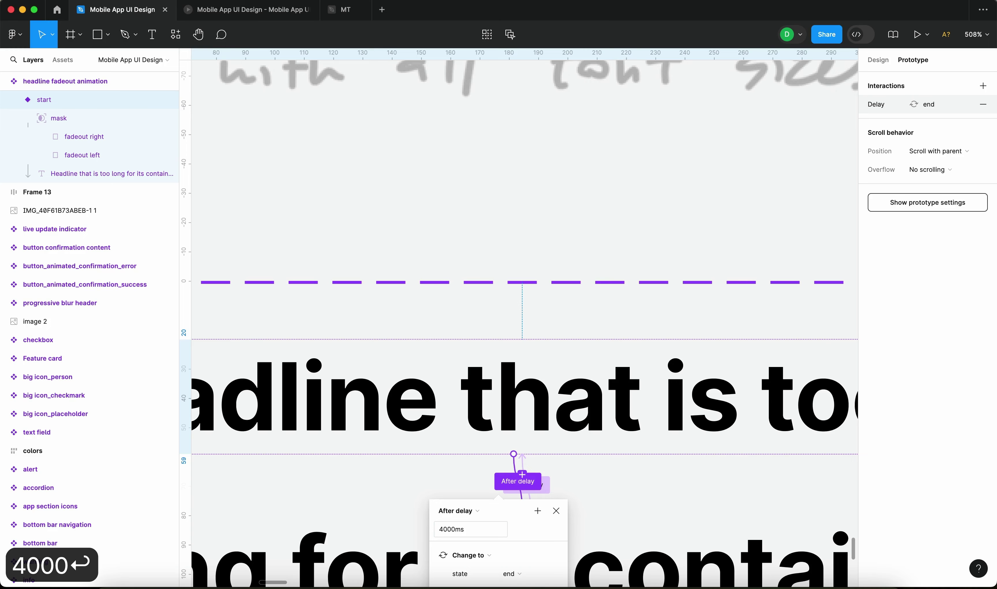
scroll(482, 167, down, 5)
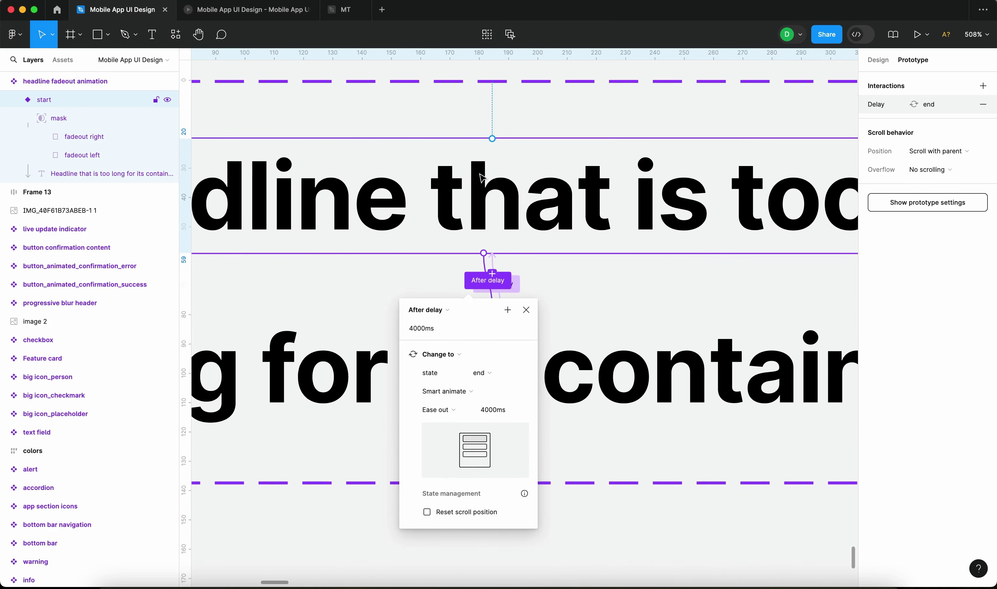
scroll(483, 167, down, 5)
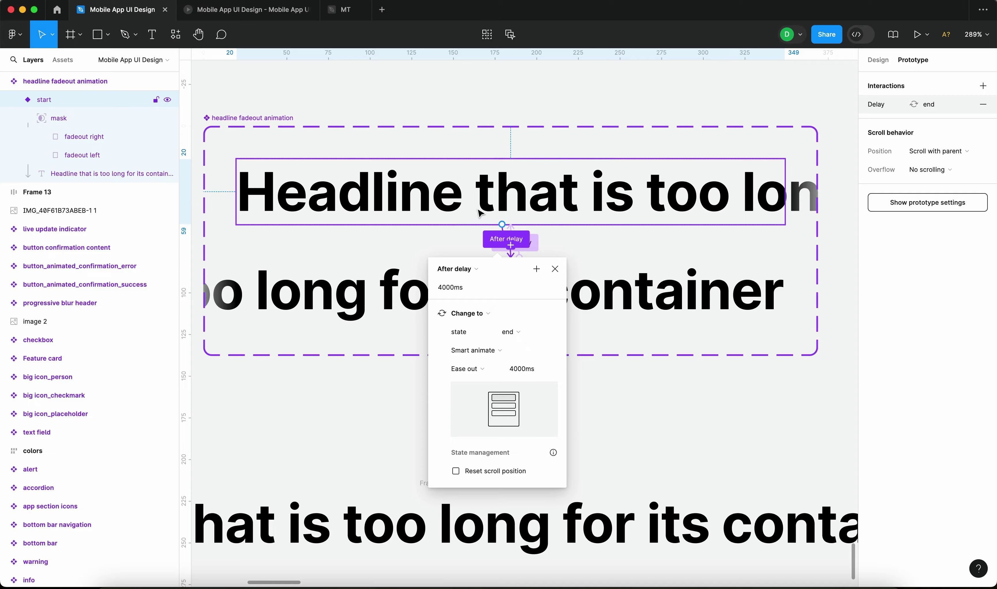
click(682, 383)
Preview the prototype again and check the headline's scrolling loop and its timing on the Design System page
scroll(681, 383, down, 5)
drag(736, 266, 335, 421)
scroll(384, 231, down, 5)
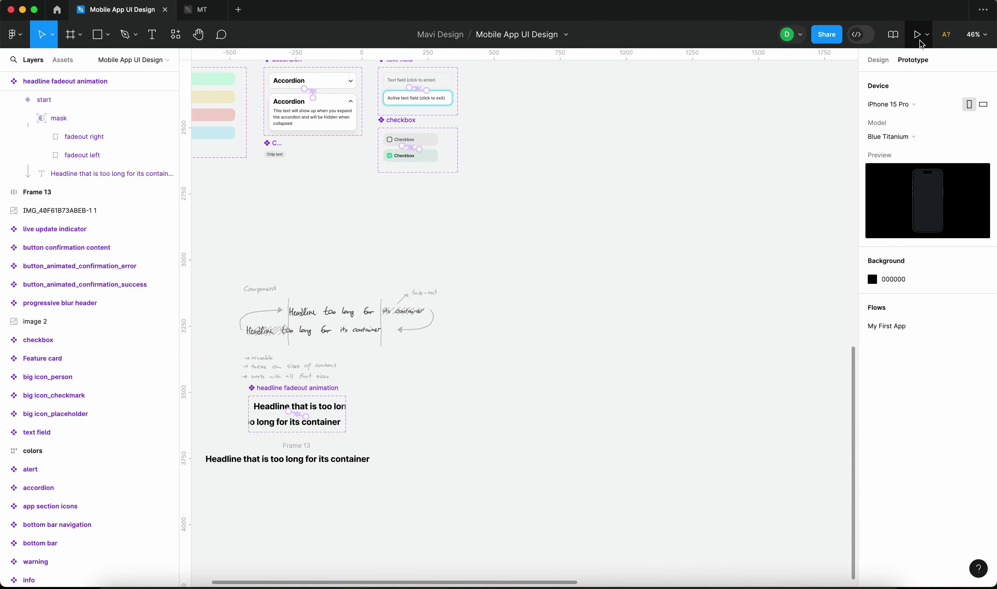
click(917, 34)
click(481, 449)
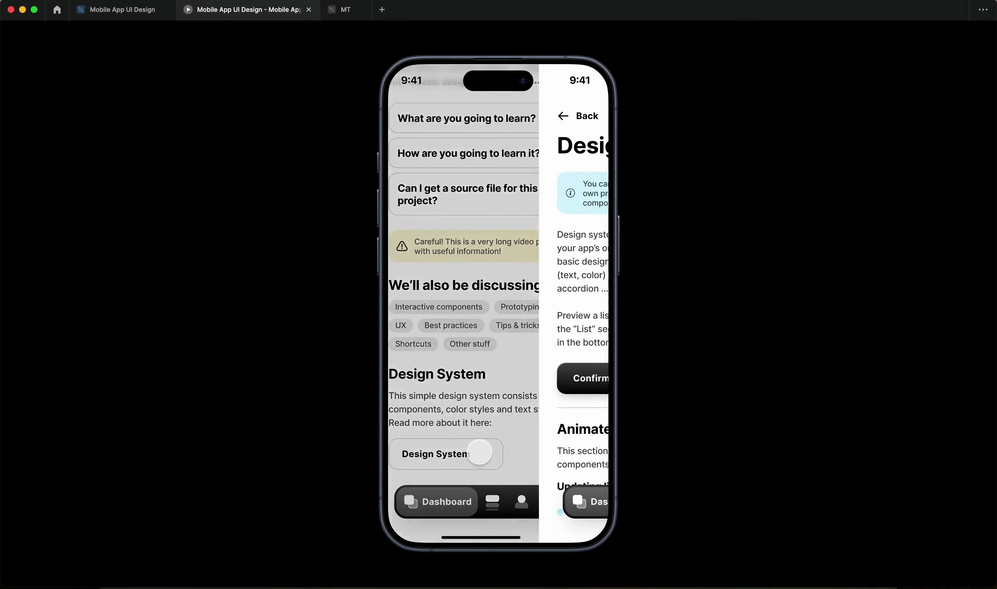
scroll(531, 457, down, 4)
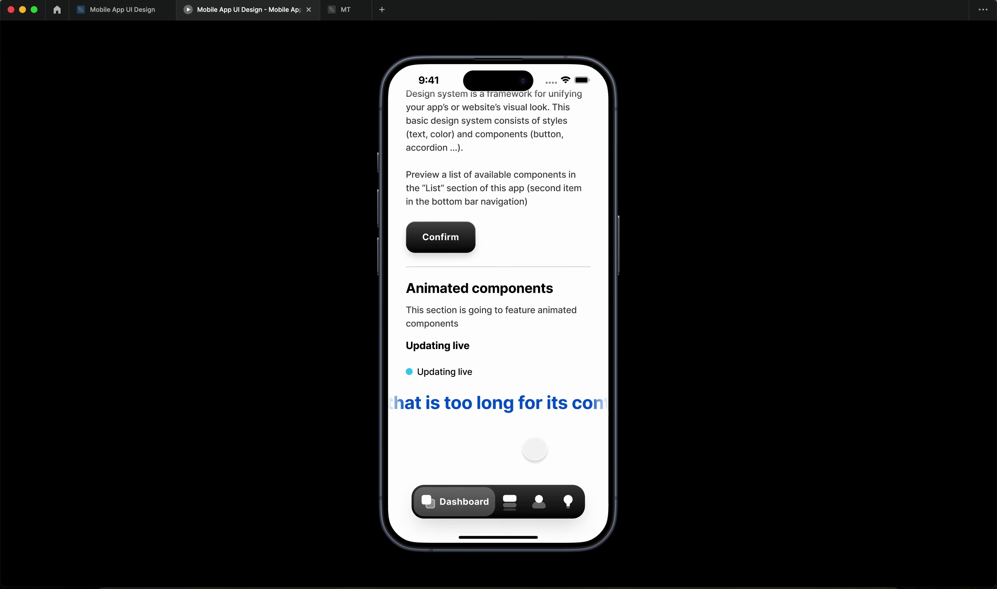
Back in the design file, duplicate the blue headline instance inside the Dashboard sub-page's page content
click(121, 10)
scroll(473, 359, left, 4)
scroll(472, 359, down, 5)
scroll(472, 359, right, 4)
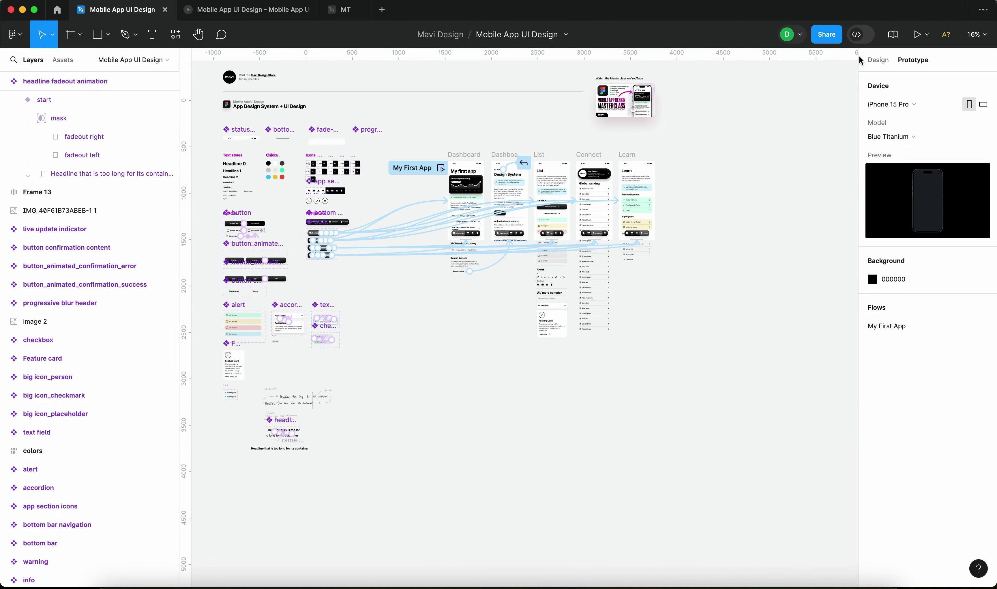
click(878, 59)
scroll(510, 239, up, 10)
click(609, 250)
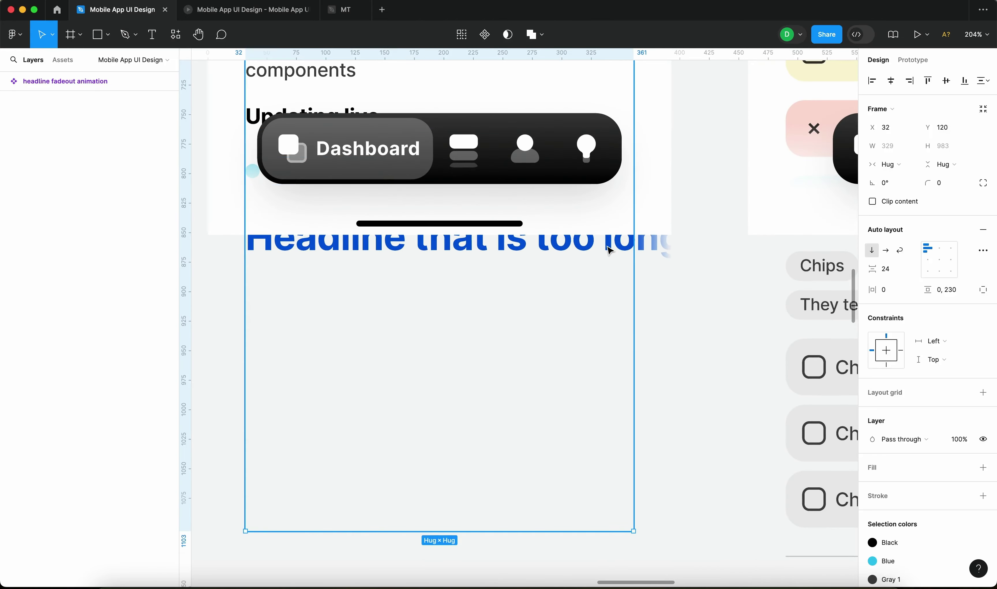
click(610, 250)
key(super+d)
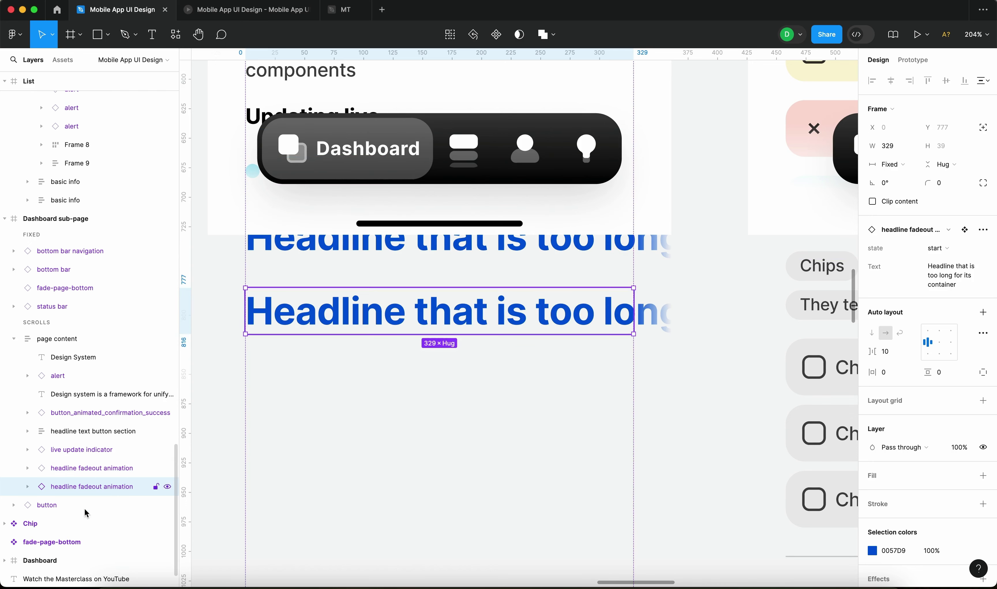
Apply the Body 2 text style to the text layer inside the duplicated headline instance
click(26, 490)
click(96, 524)
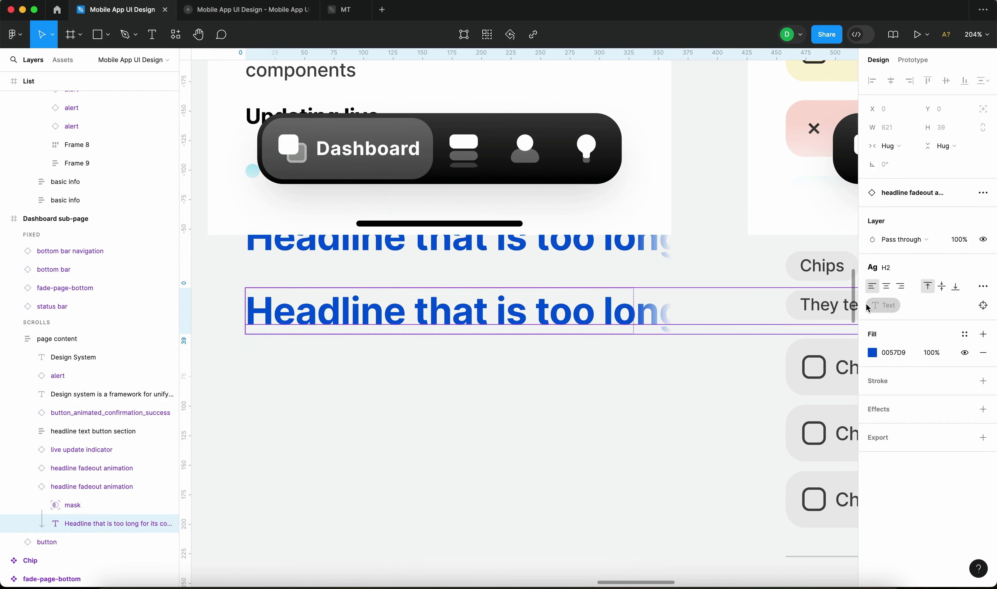
click(901, 272)
scroll(915, 445, down, 2)
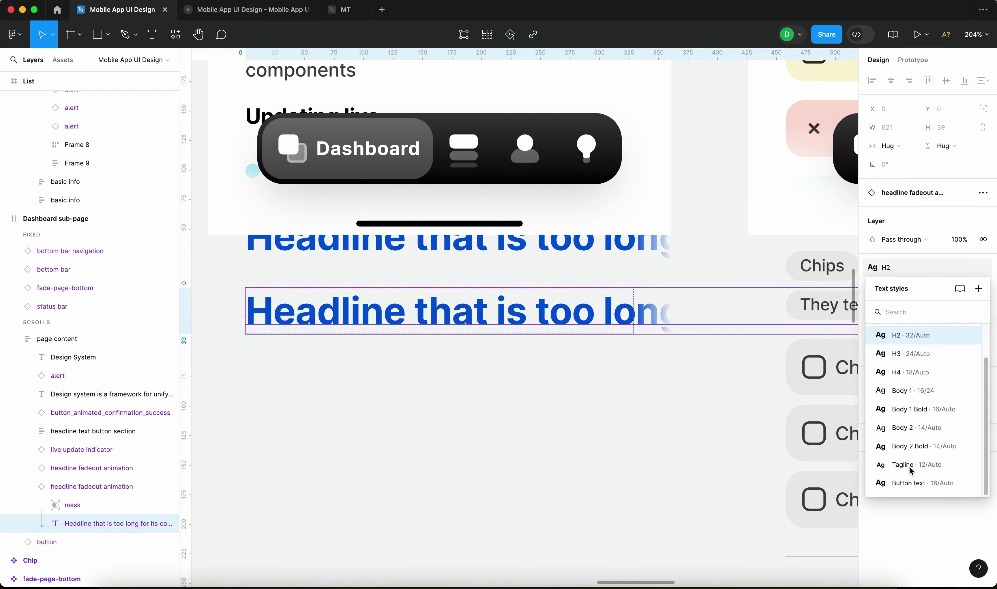
click(915, 427)
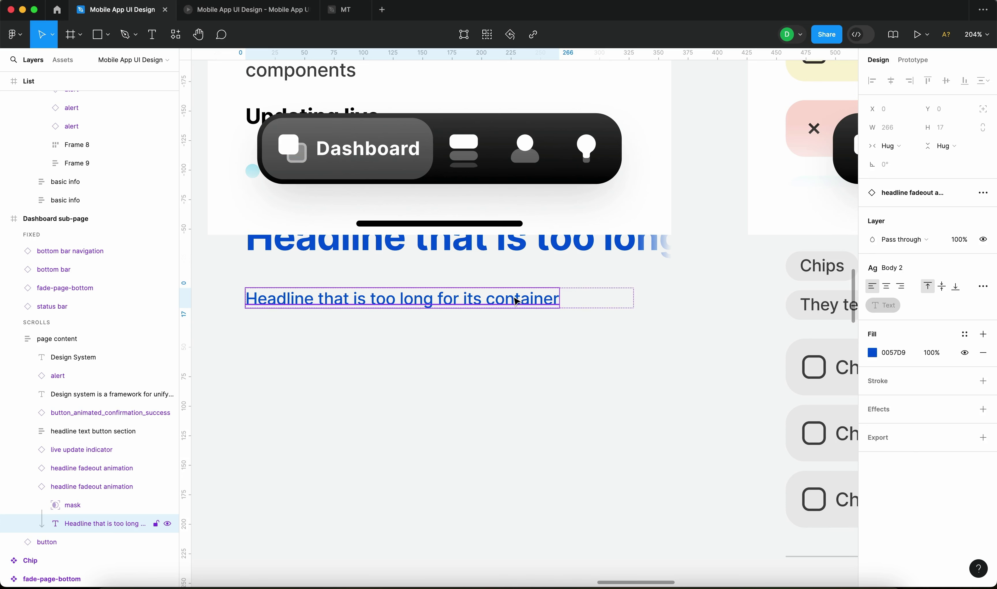
Append "very very very very long headline too long almost" to the text of the duplicated Body 2 headline instance
key(Return)
key(Right)
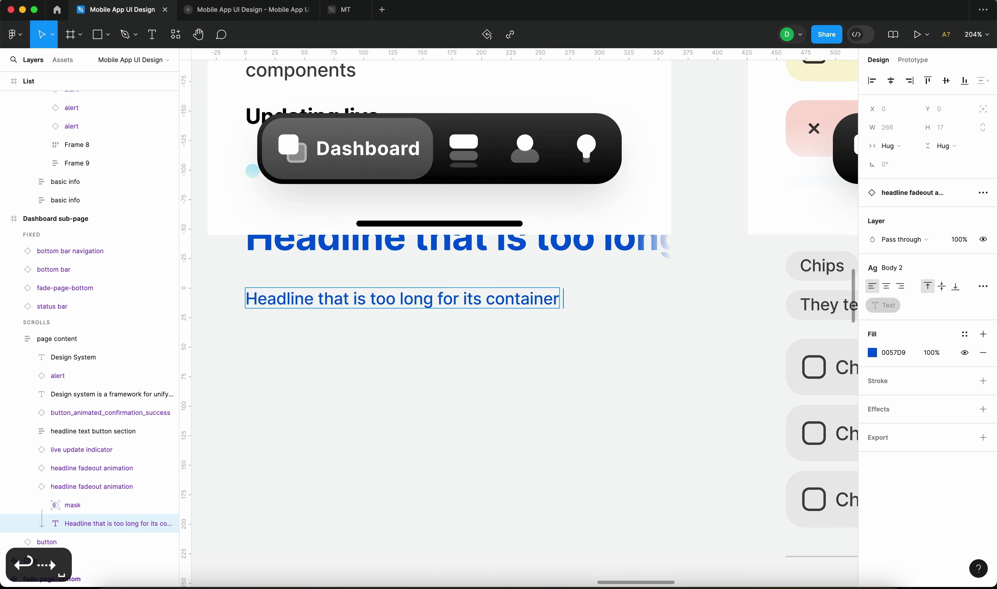
text(very very ve)
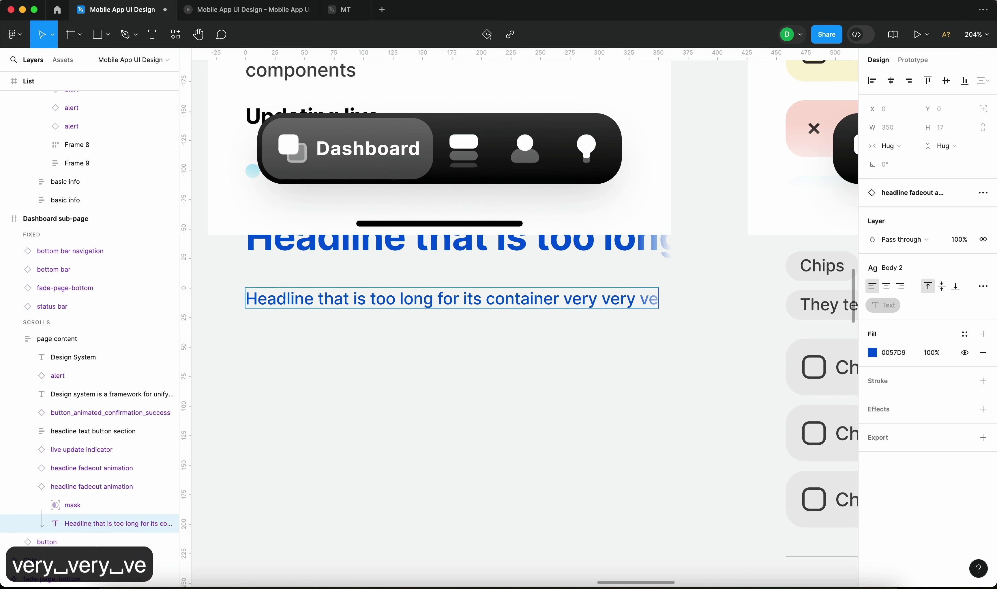
text(ry ver)
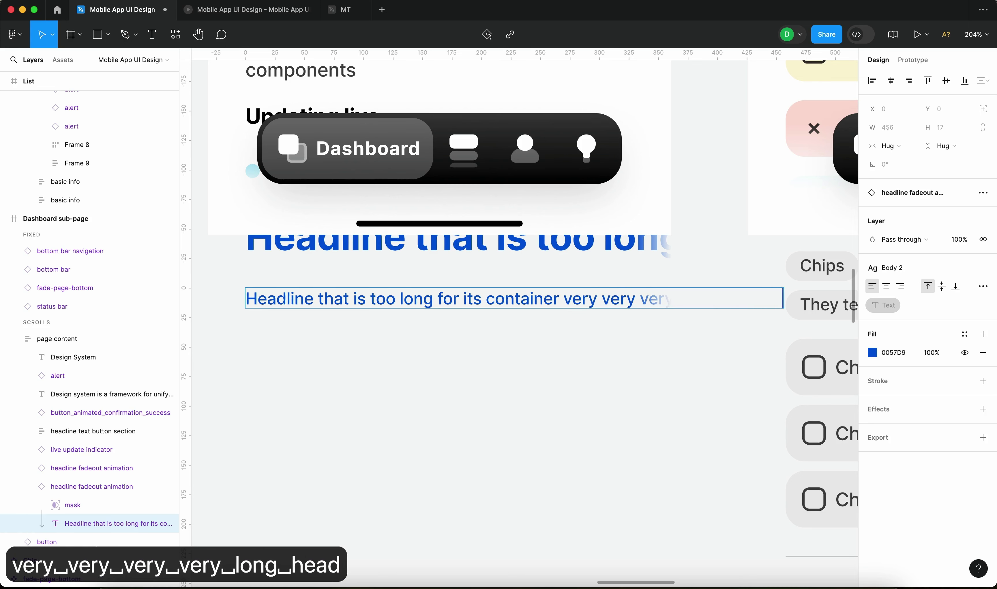
text(y long headline too long almos)
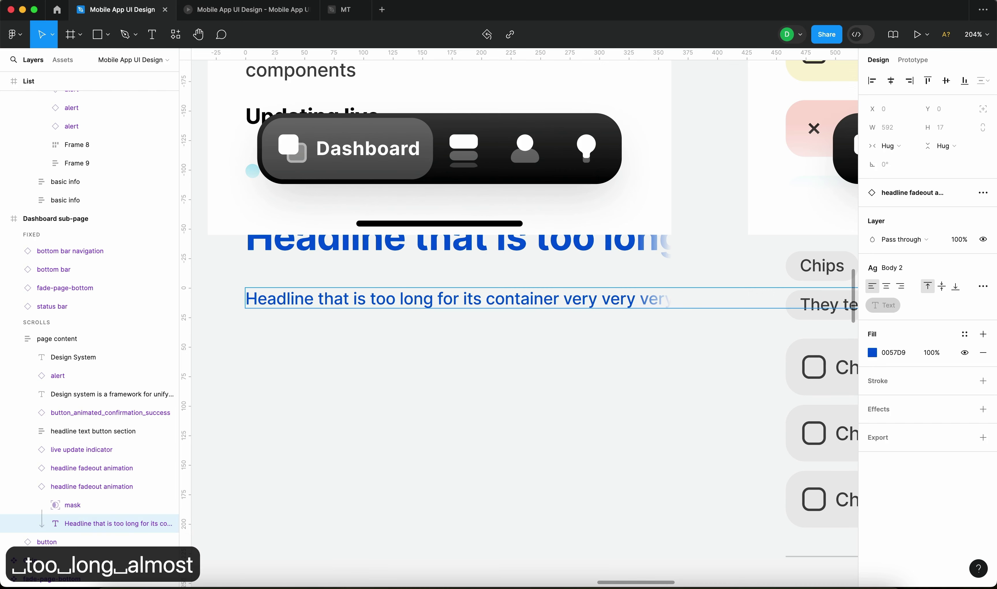
text(t)
key(Escape)
key(Escape)
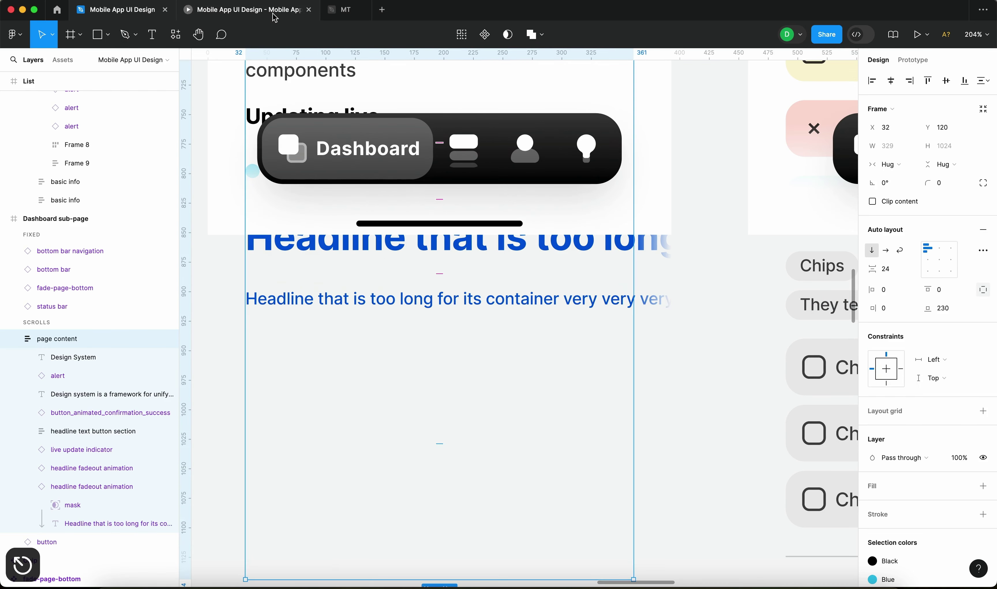
Restart the prototype preview and check how the lengthened small headline scrolls on the Design System page
click(283, 12)
scroll(574, 338, down, 1)
key(r)
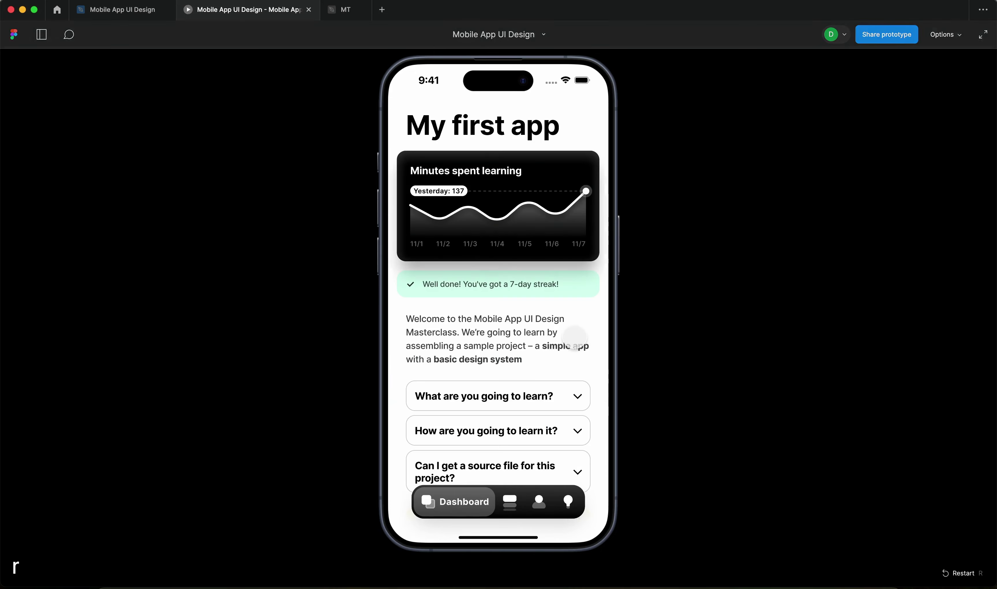
scroll(574, 336, down, 7)
click(463, 448)
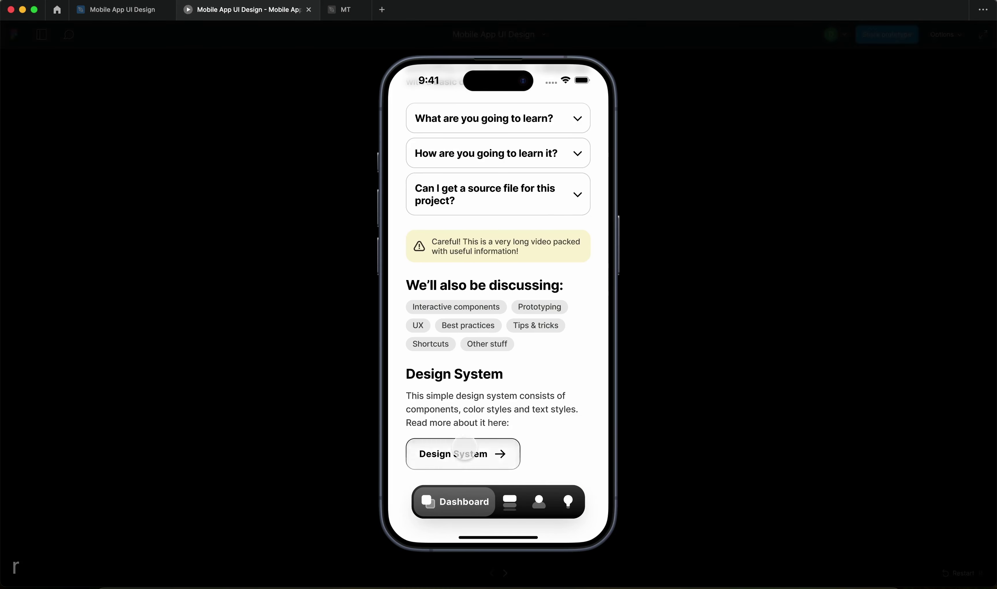
scroll(549, 452, down, 4)
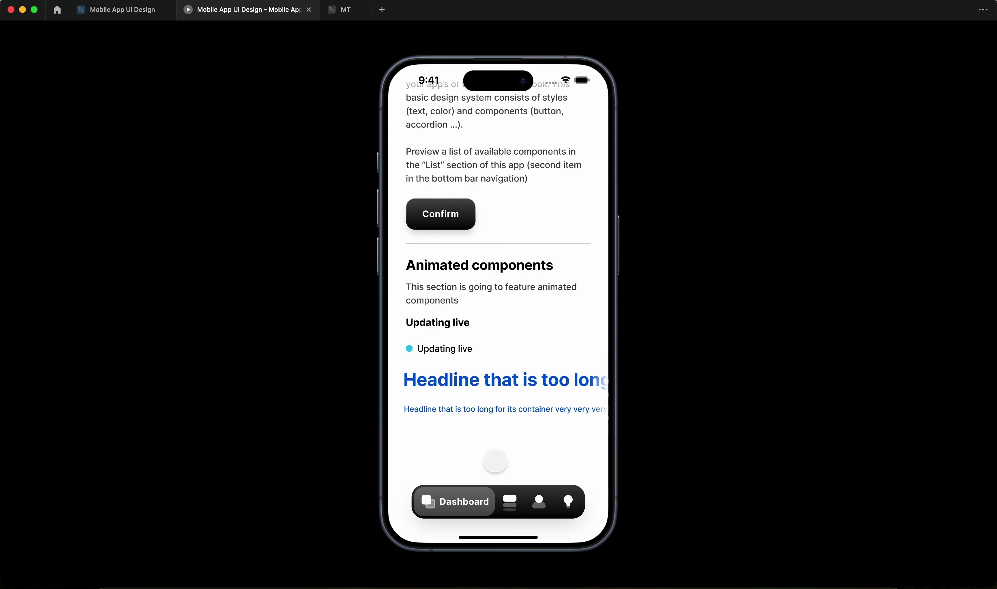
Back in the design file, recolor the small headline instance to black (000000)
click(104, 9)
click(647, 299)
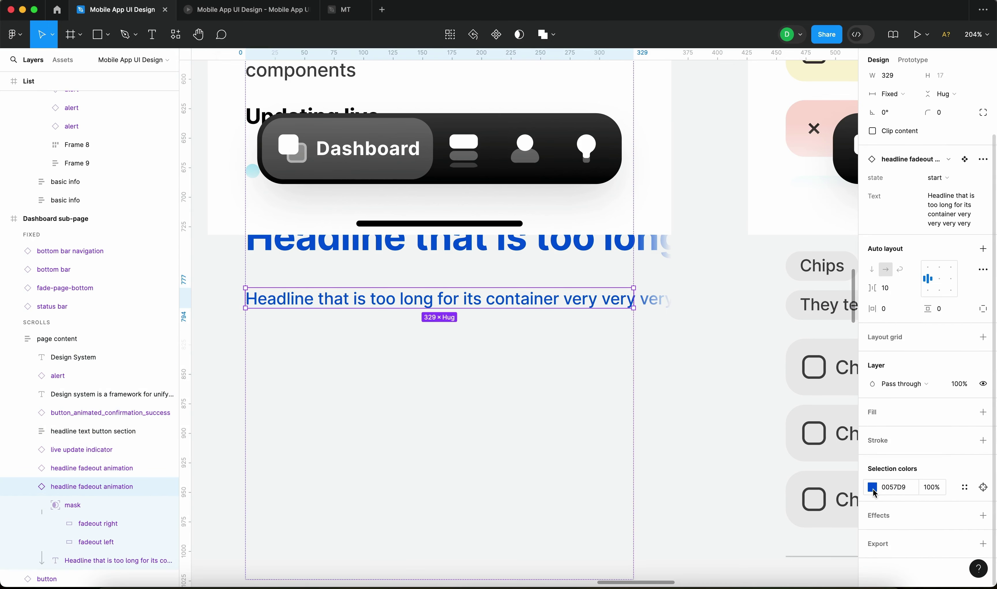
click(873, 488)
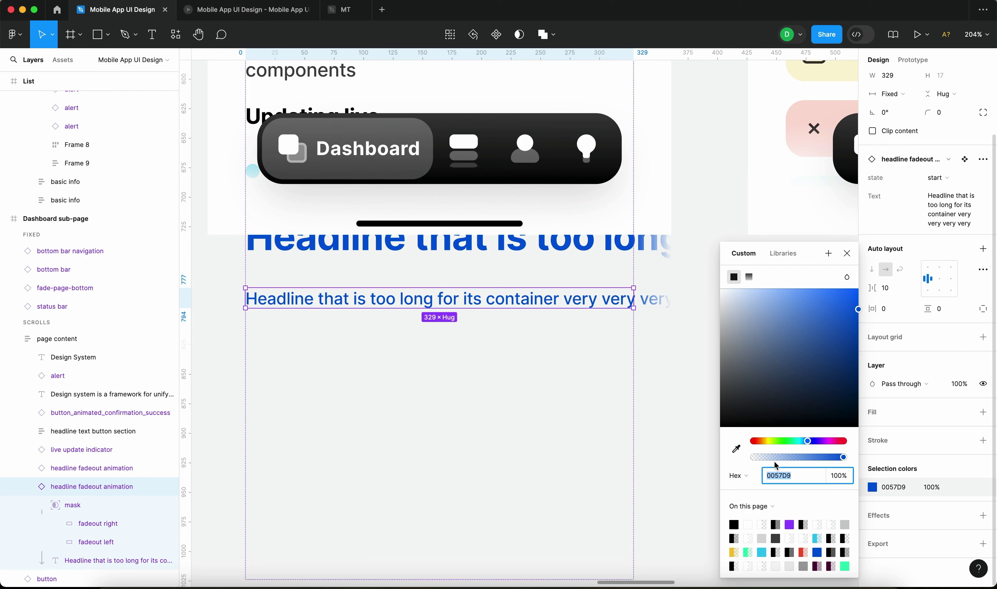
click(738, 524)
click(848, 253)
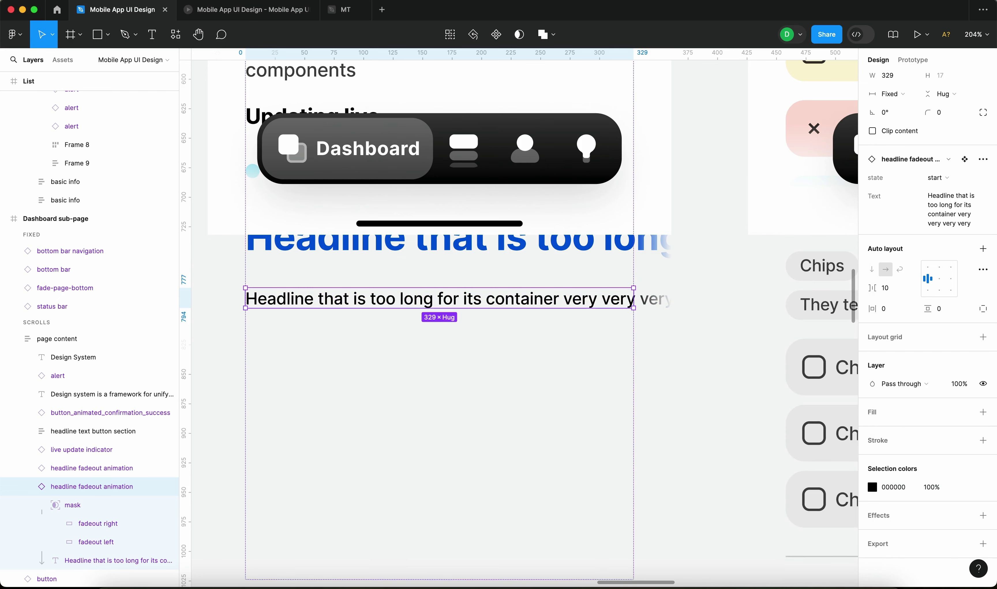
Restart the prototype preview and watch the blue and black headlines scroll on the Design System page
click(242, 9)
click(110, 11)
click(258, 16)
key(r)
scroll(485, 424, down, 5)
click(474, 452)
scroll(528, 404, down, 4)
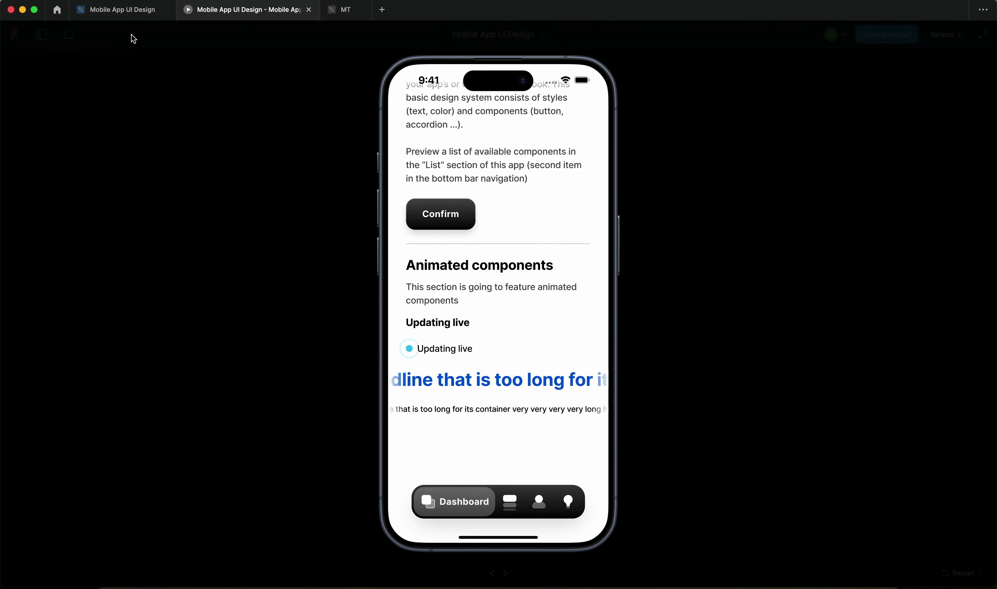
Back in the design file, duplicate the black headline instance and narrow the copy to about 163 px wide
click(132, 16)
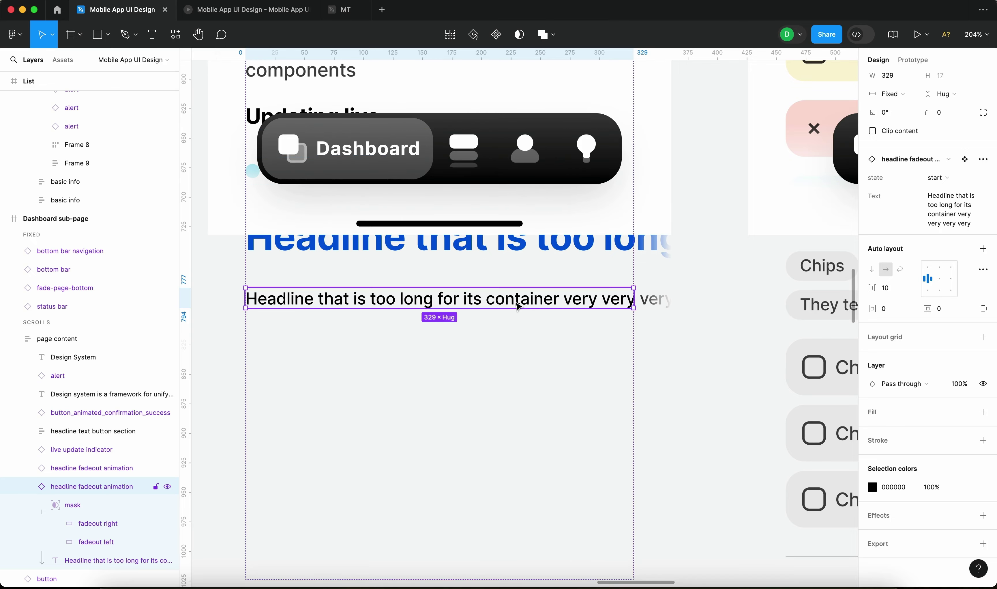
key(super+d)
drag(631, 346, 438, 356)
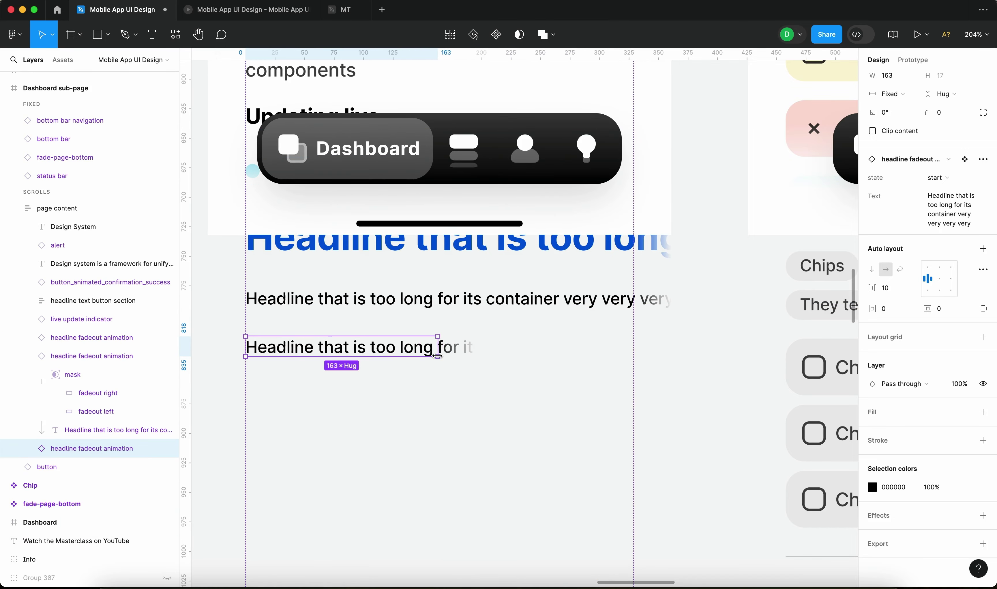
Check the narrowed headline in the prototype preview, restart it, and relaunch the preview from the design file
click(243, 10)
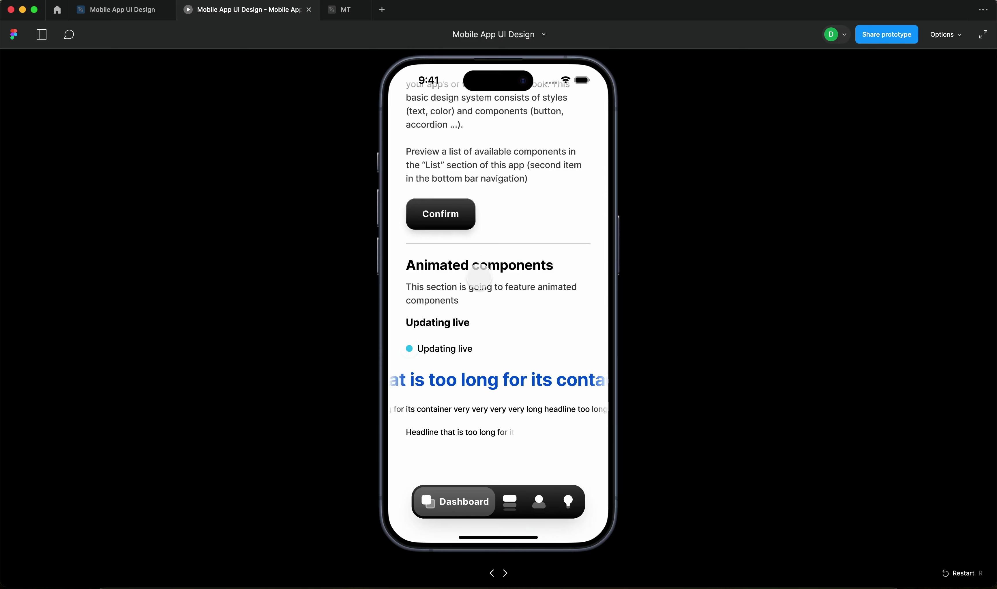
key(r)
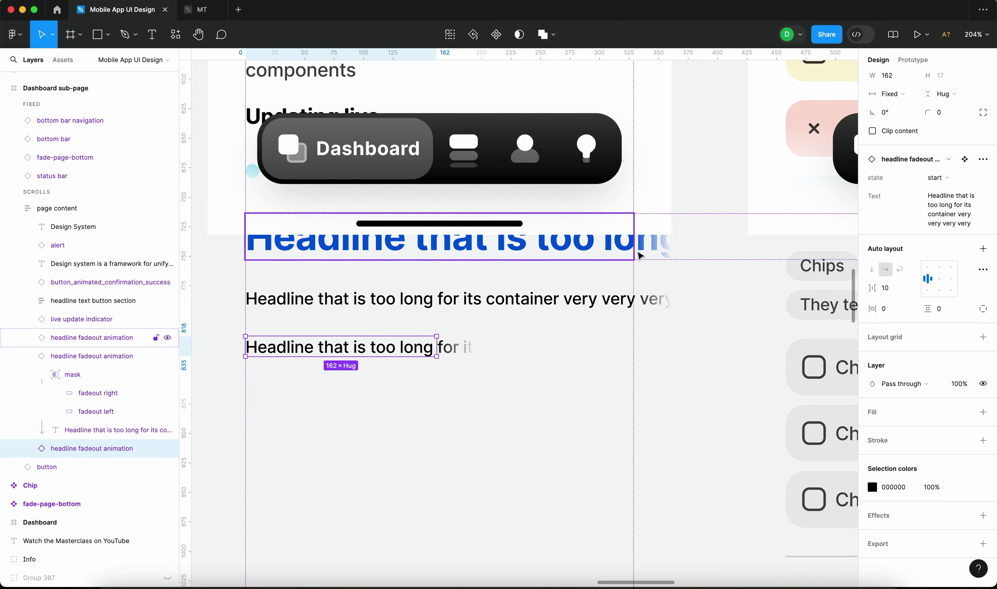
click(718, 192)
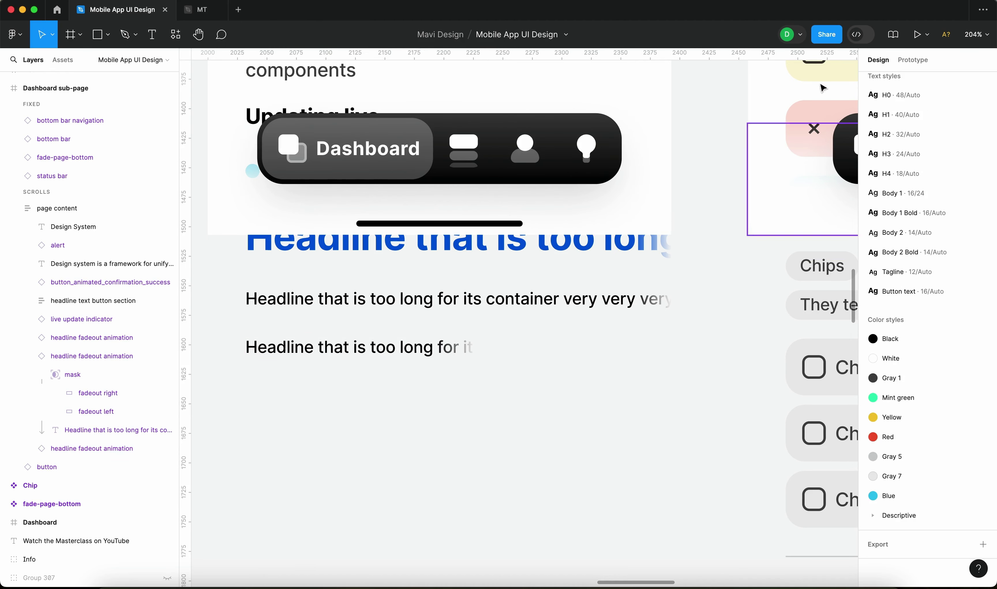
click(919, 35)
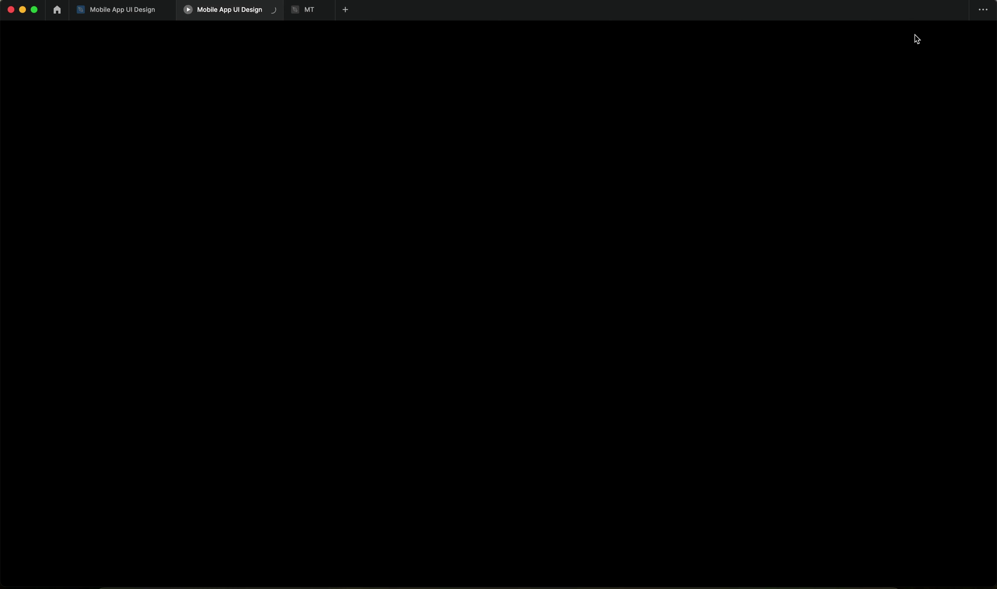
In the design file, switch the narrowed headline instance's state to end and back to start
click(117, 12)
click(937, 177)
click(939, 192)
click(938, 178)
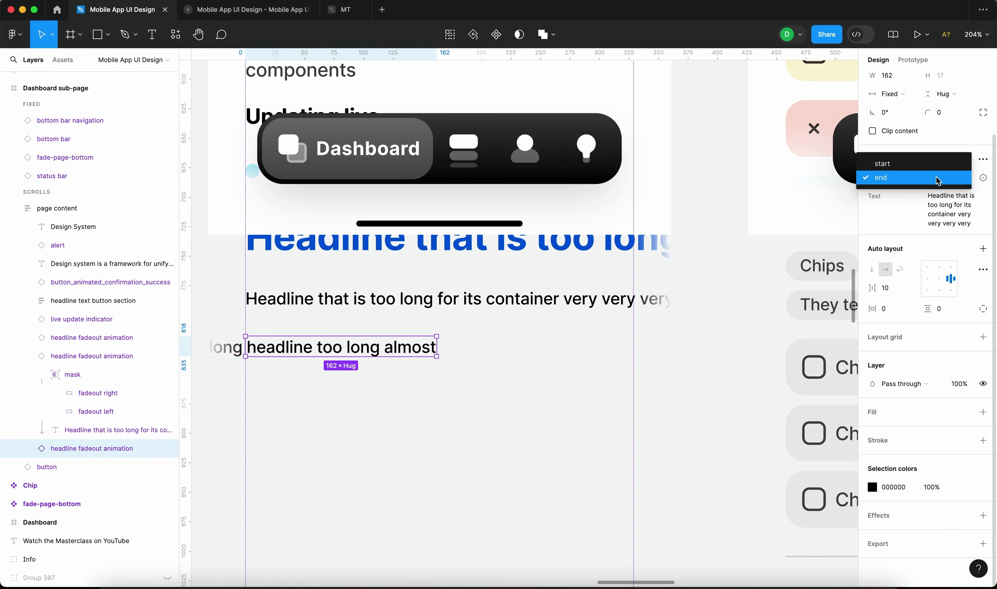
click(934, 167)
Open the Design System page in the prototype preview and compare the scrolling of all three headline instances
click(246, 9)
scroll(498, 324, down, 7)
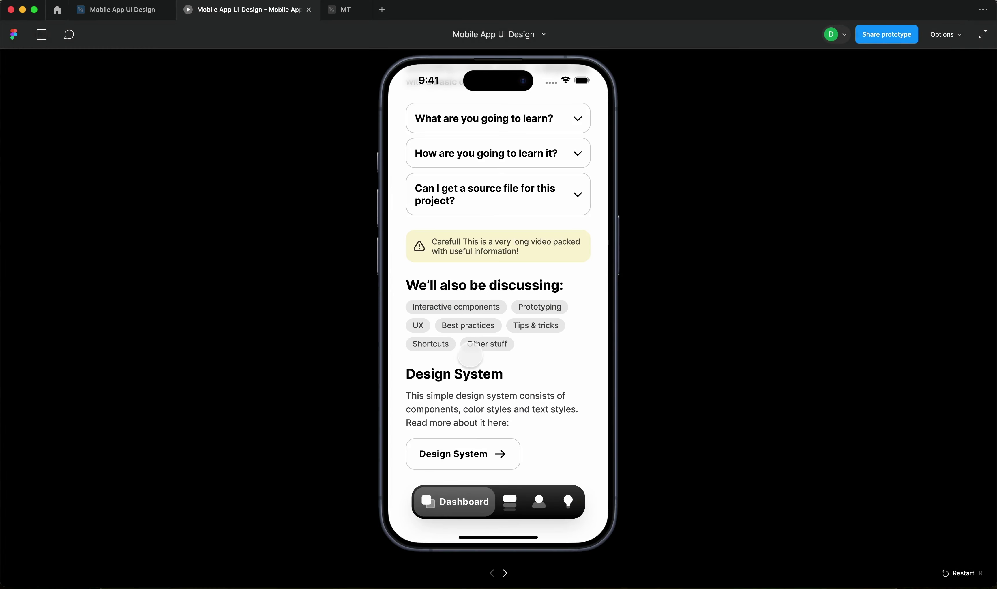
click(491, 452)
scroll(526, 362, down, 5)
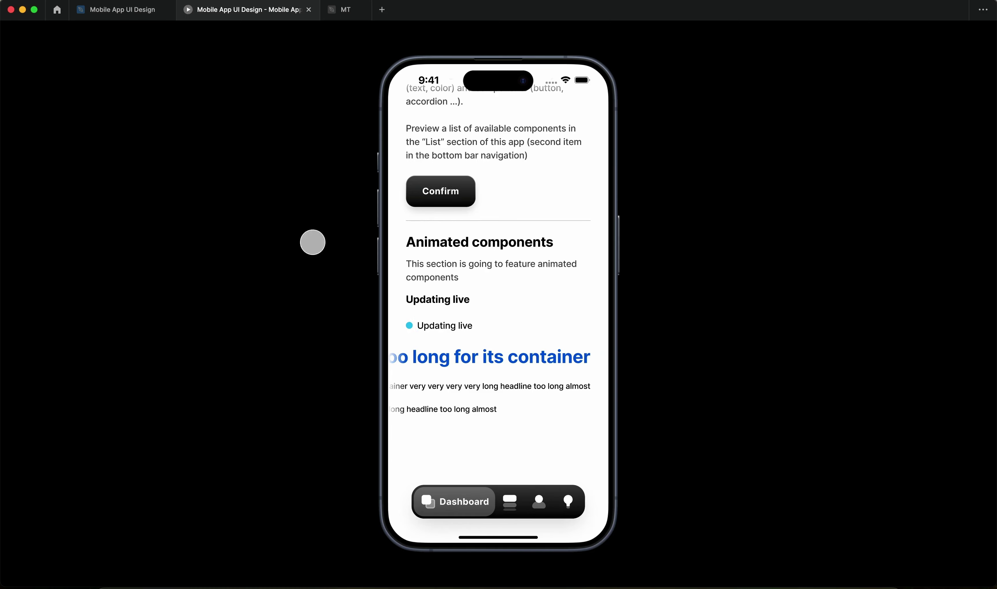
Back in the design file, inspect the After delay interaction of the narrowed headline instance
click(113, 10)
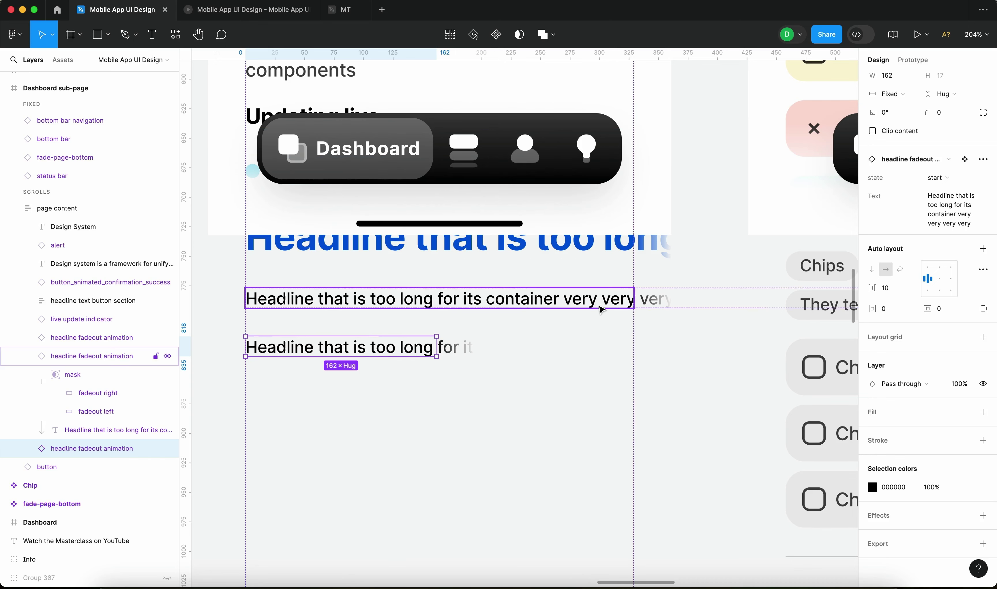
click(922, 65)
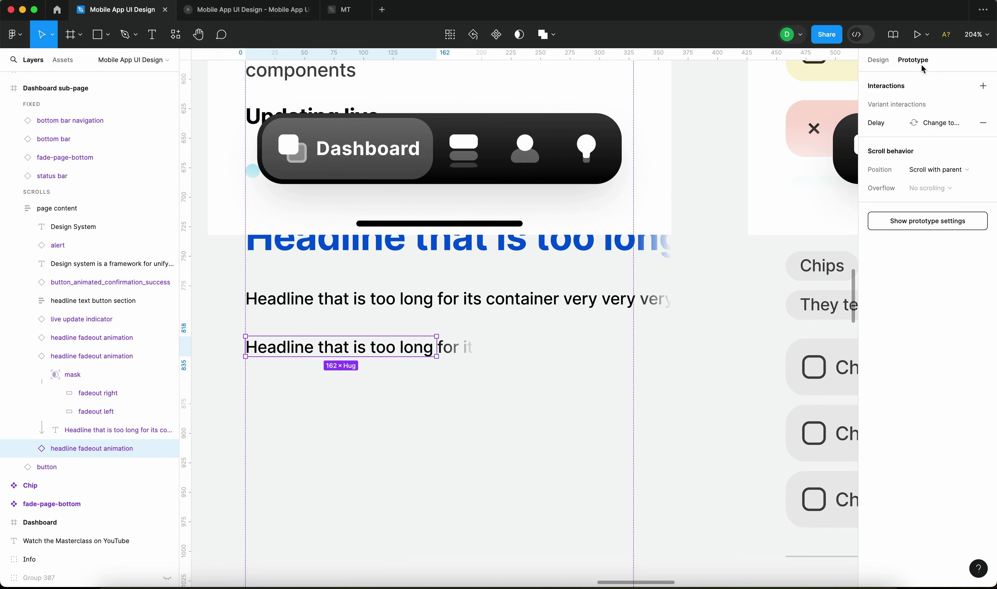
click(913, 126)
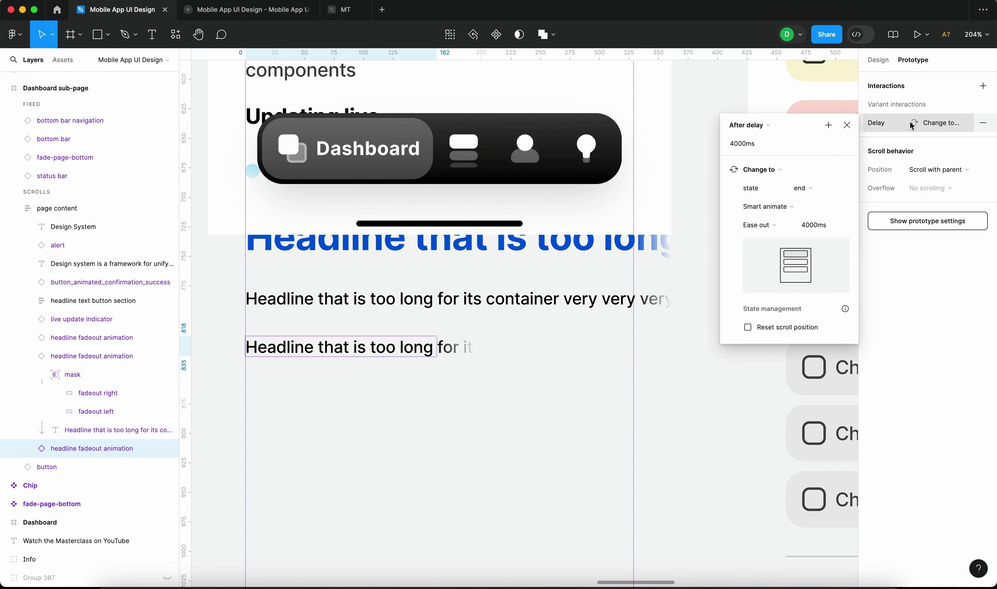
click(445, 363)
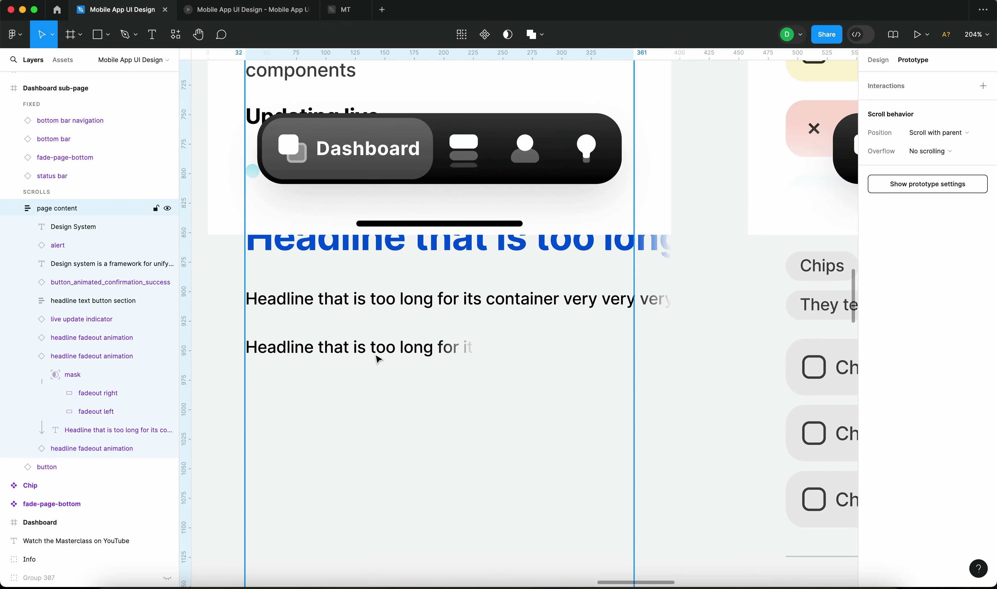
double_click(376, 356)
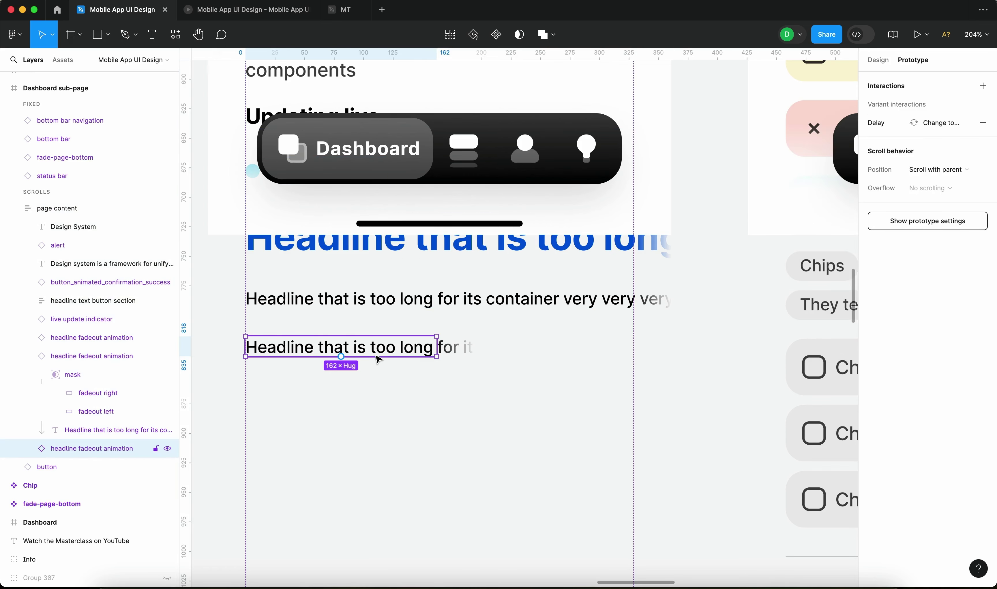
click(879, 61)
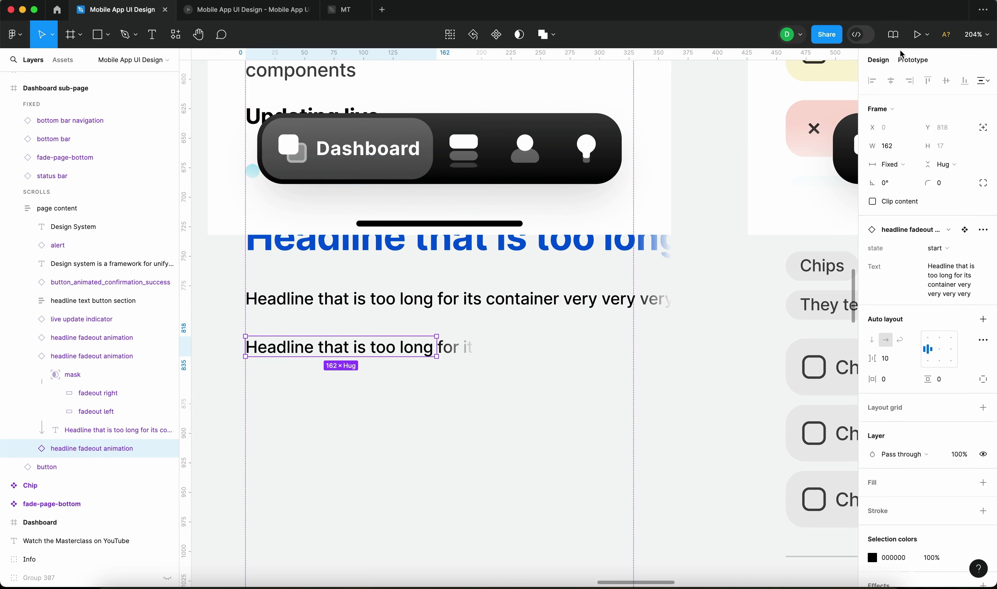
Set the Smart animate duration of the narrowed instance's start-state interaction to 8000 ms
click(912, 59)
click(910, 124)
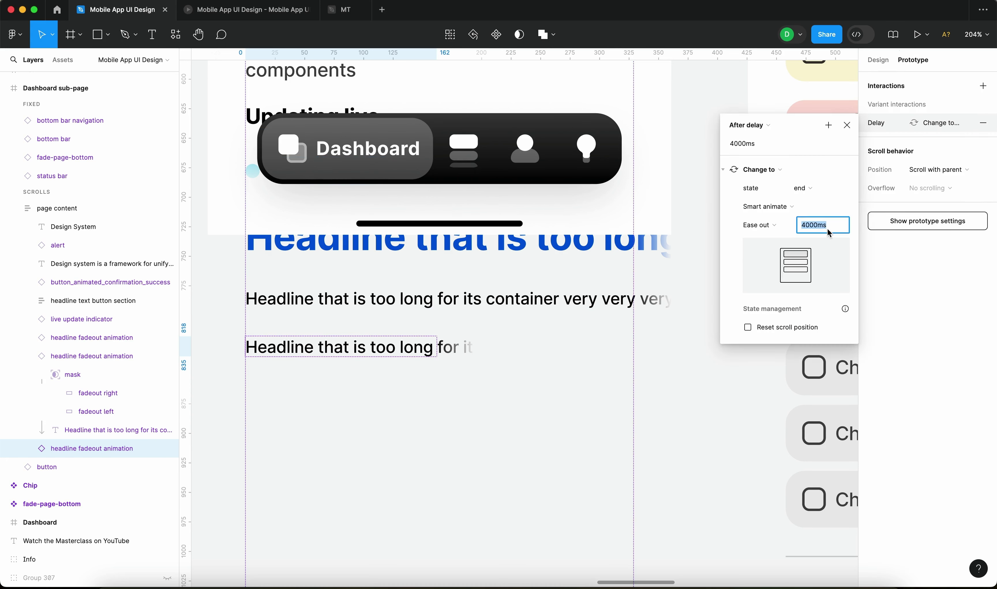
key(BackSpace)
text(8000)
key(Return)
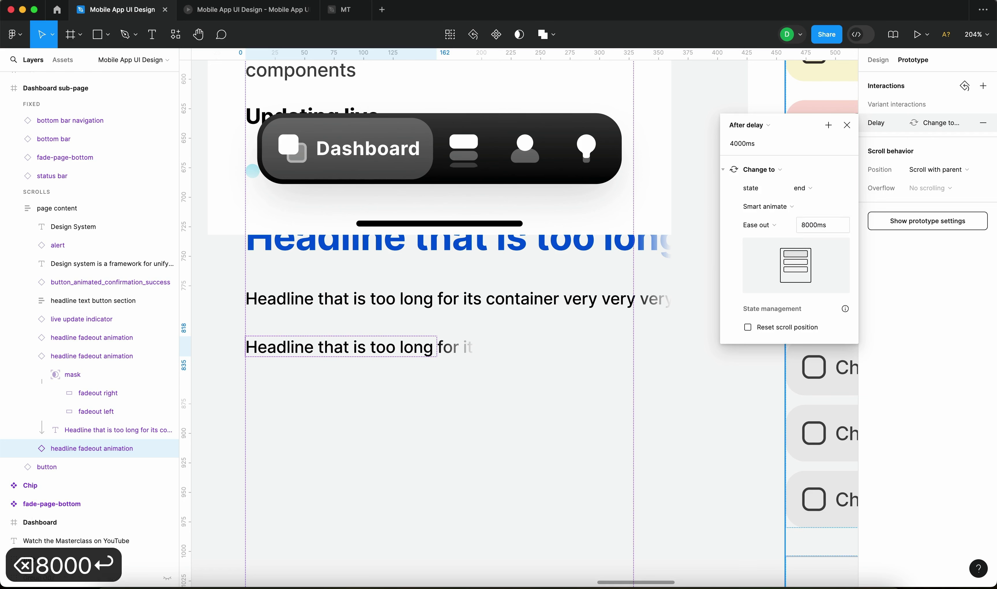
click(847, 125)
Switch the narrowed headline instance to the end state and set its interaction's Smart animate duration to 8000 ms
click(877, 59)
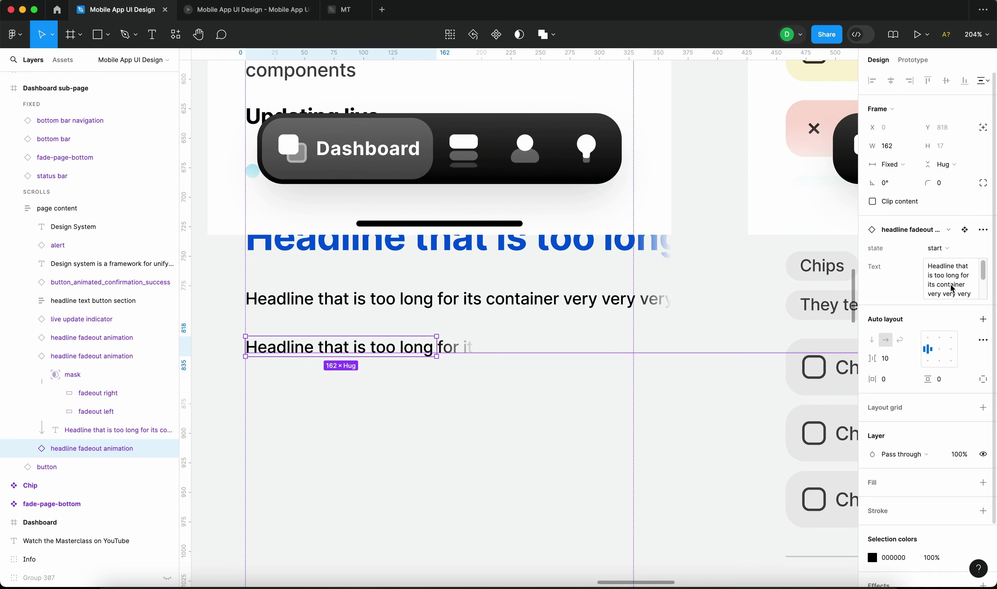
click(942, 248)
click(946, 258)
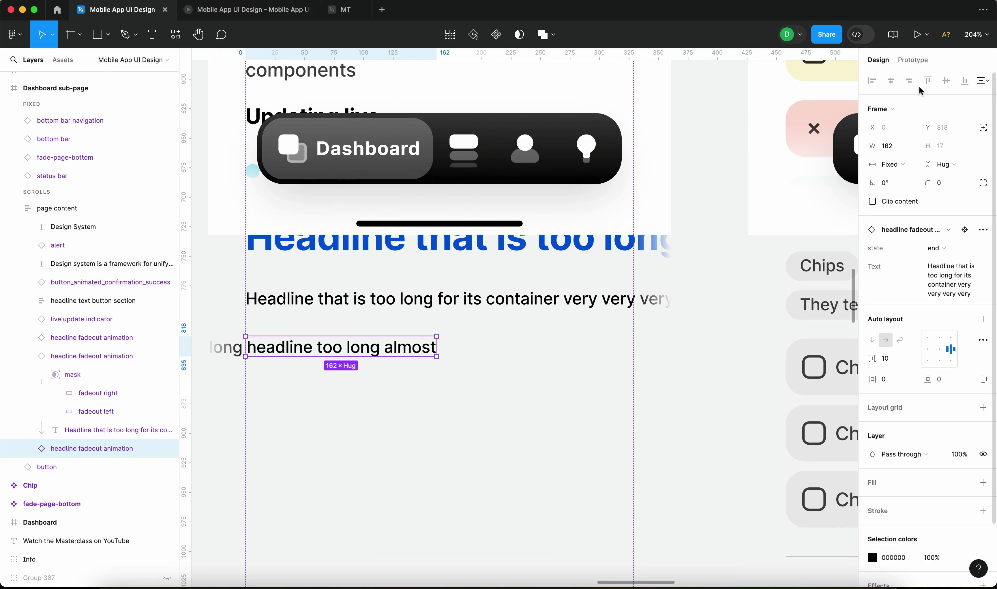
click(913, 60)
click(920, 122)
click(831, 227)
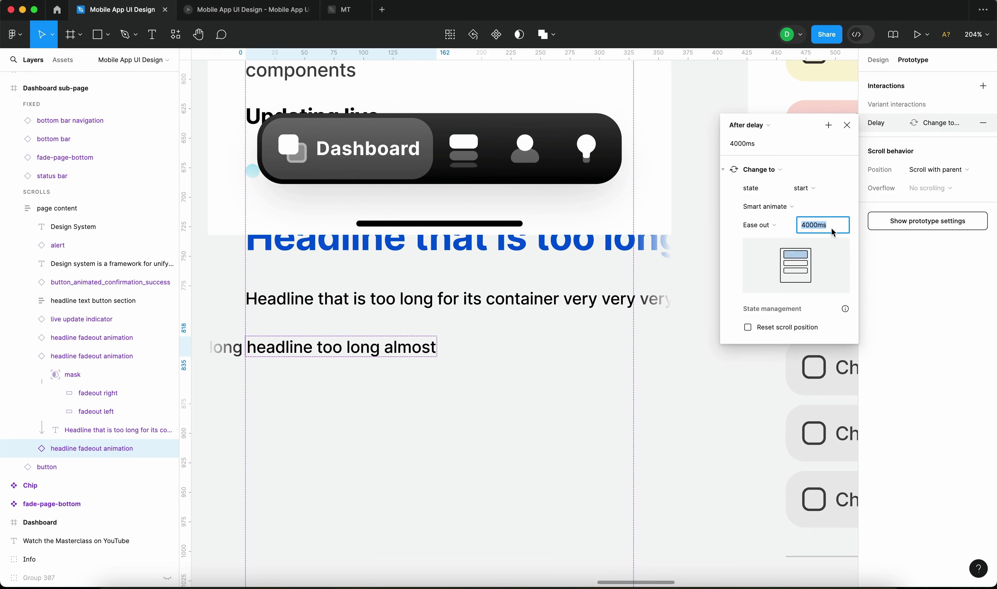
text(4000)
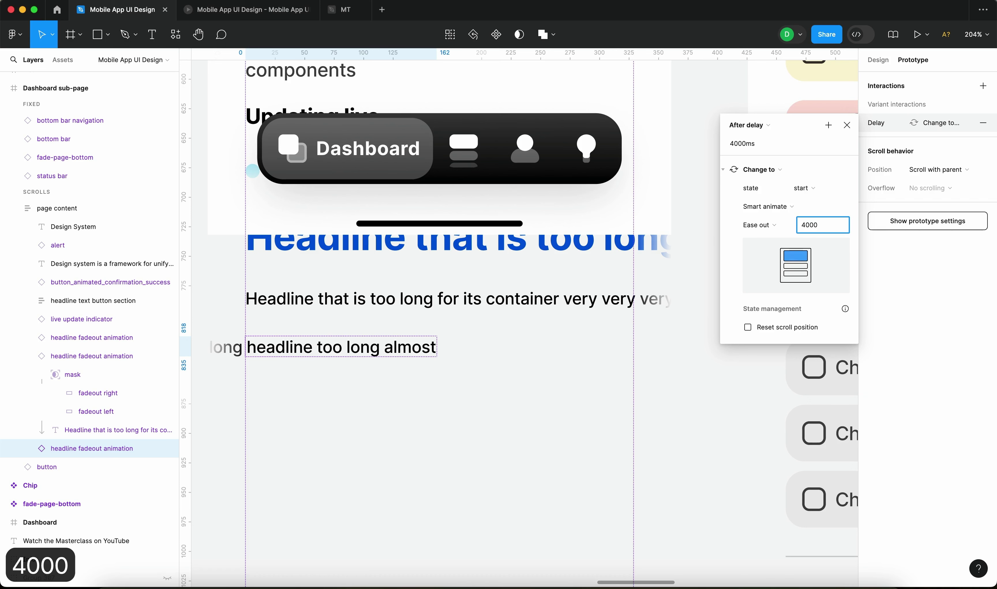
key(Return)
click(831, 227)
text(8000)
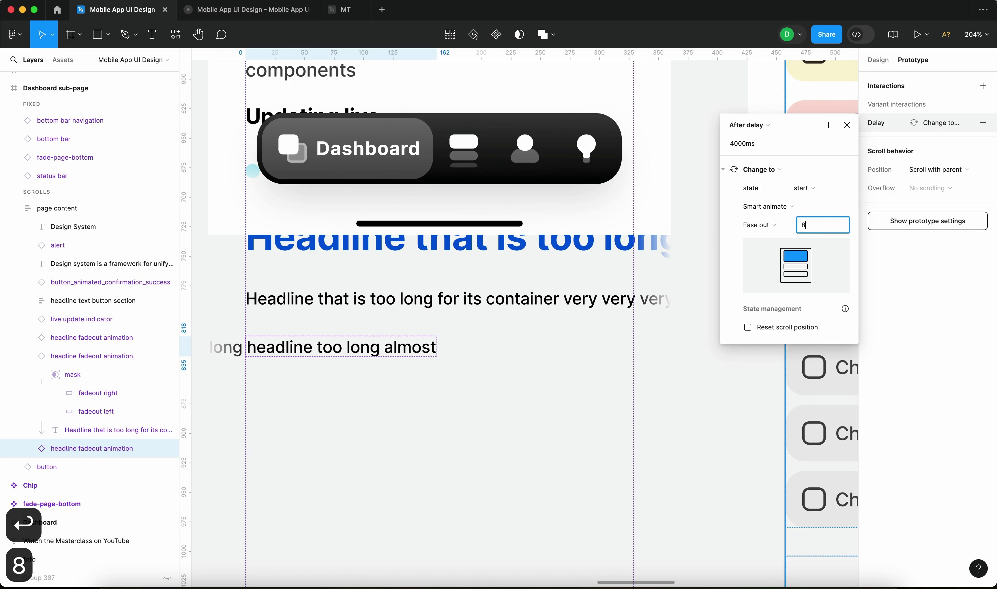
key(Return)
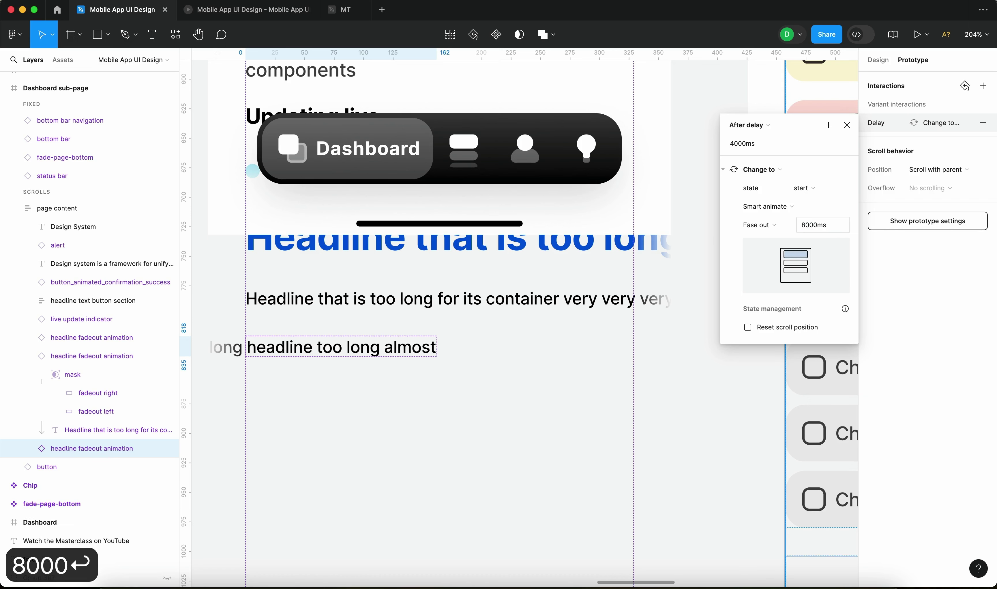
click(848, 125)
Return the narrowed headline instance's state to start
click(878, 59)
click(939, 248)
click(939, 235)
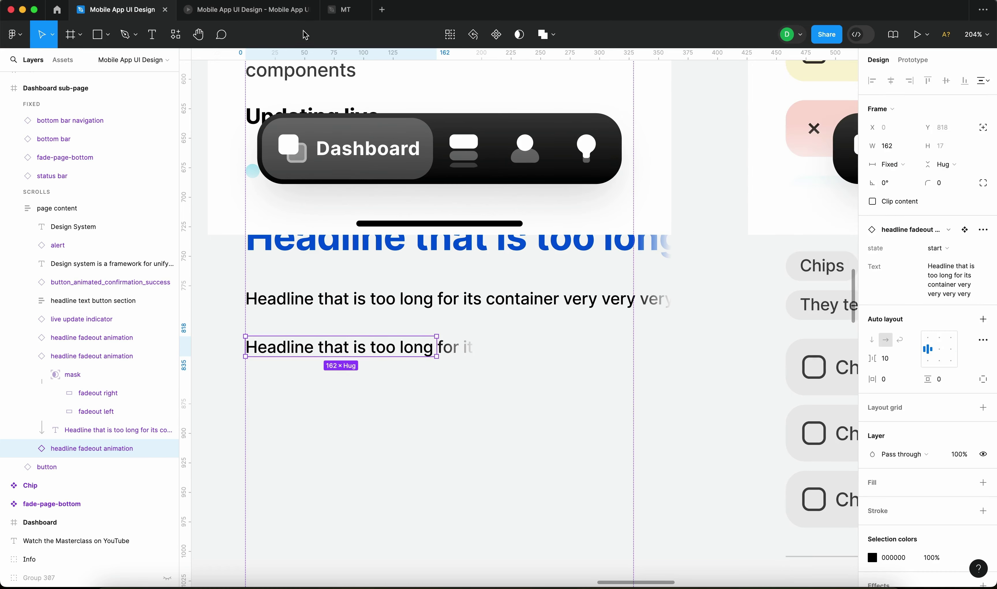
Restart the prototype preview and examine the looping headlines under Animated components on the Design System page
click(246, 10)
key(r)
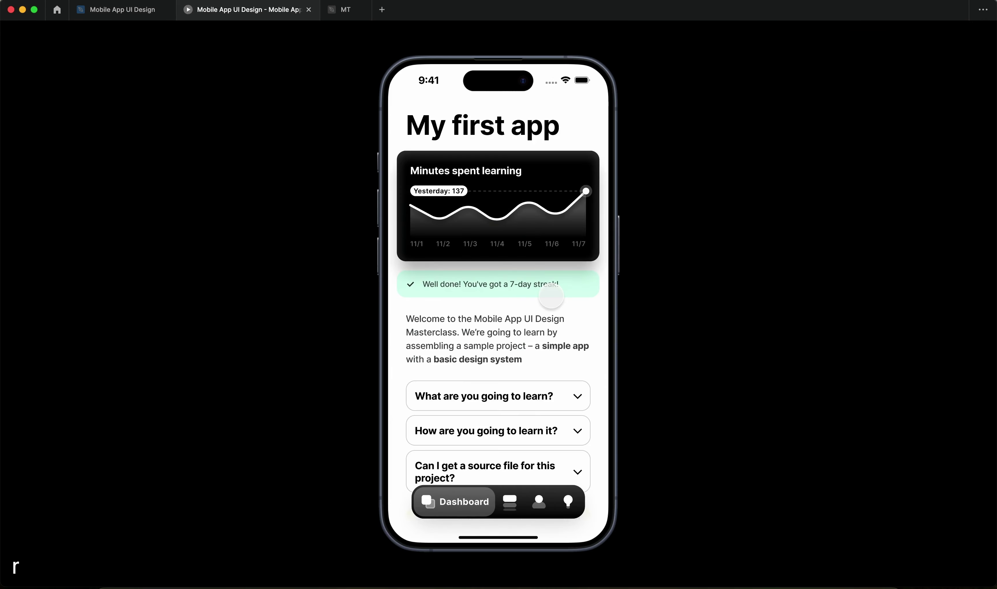
scroll(551, 295, down, 7)
scroll(461, 408, down, 9)
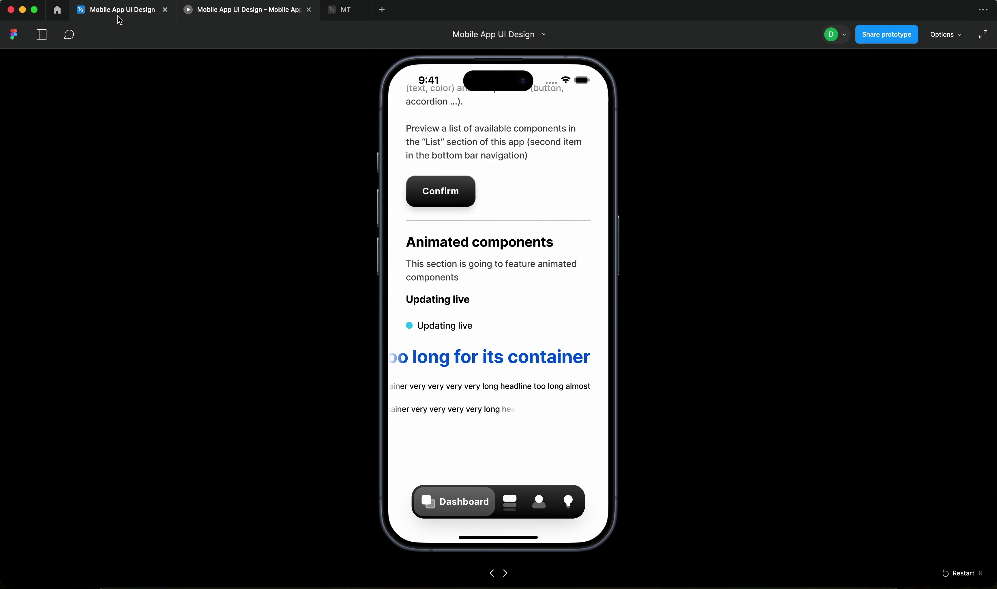
Close the running preview, present the prototype afresh from the design file, and watch the headline animations in the Animated components section
click(310, 10)
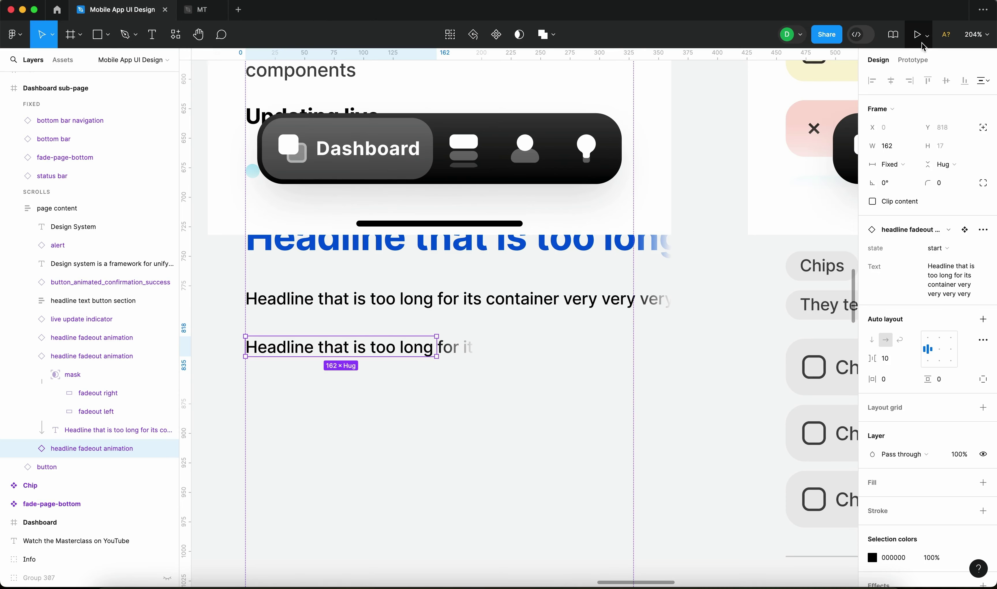
click(918, 35)
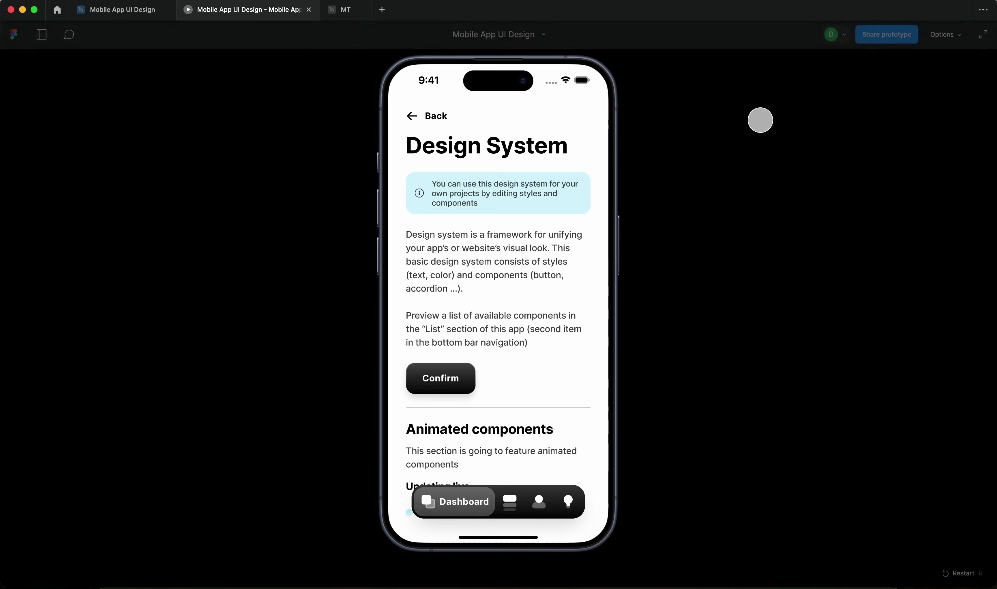
scroll(525, 404, down, 5)
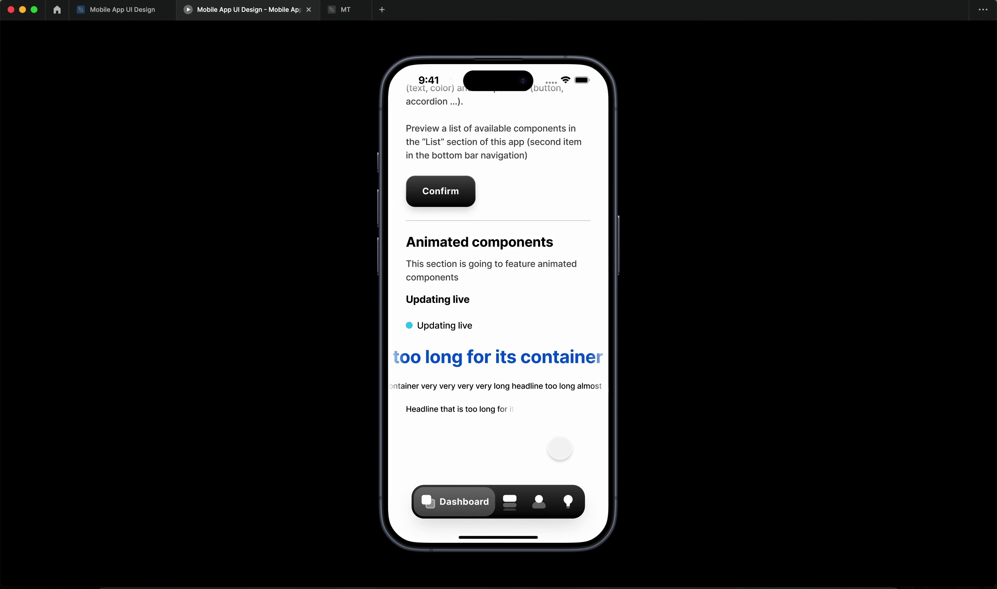
Back in the design file, move the headline fadeout animation component set out from under the handwritten sketch, below the live update indicator
click(121, 9)
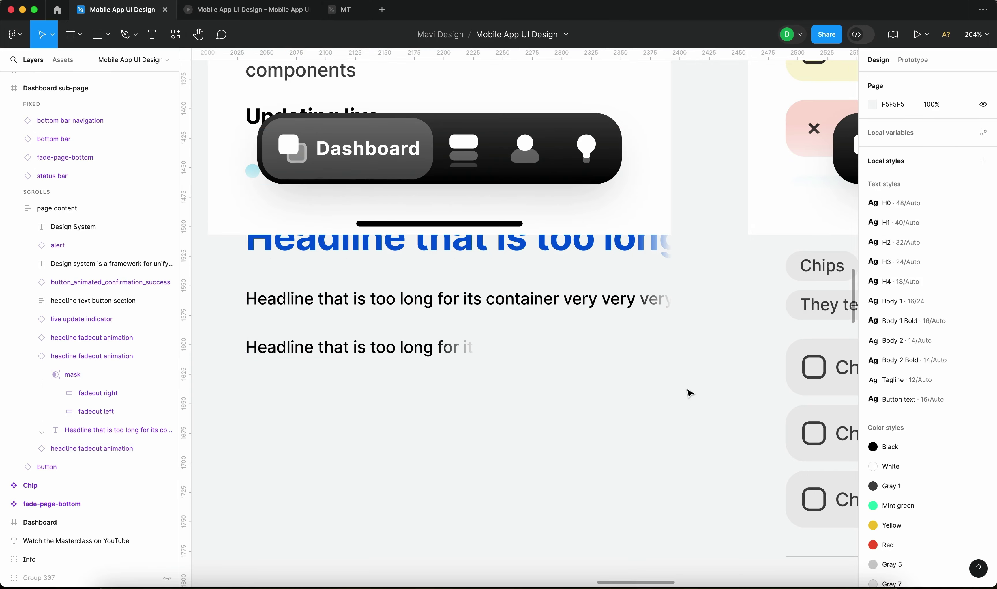
scroll(690, 393, down, 5)
scroll(690, 393, down, 4)
scroll(690, 393, left, 6)
scroll(690, 393, down, 4)
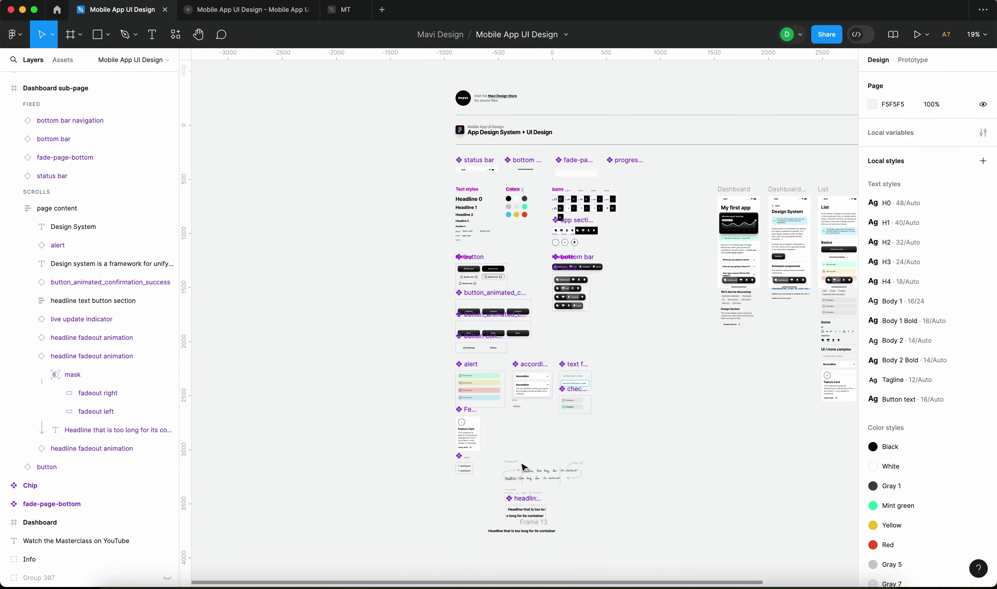
scroll(523, 468, up, 5)
scroll(565, 364, down, 8)
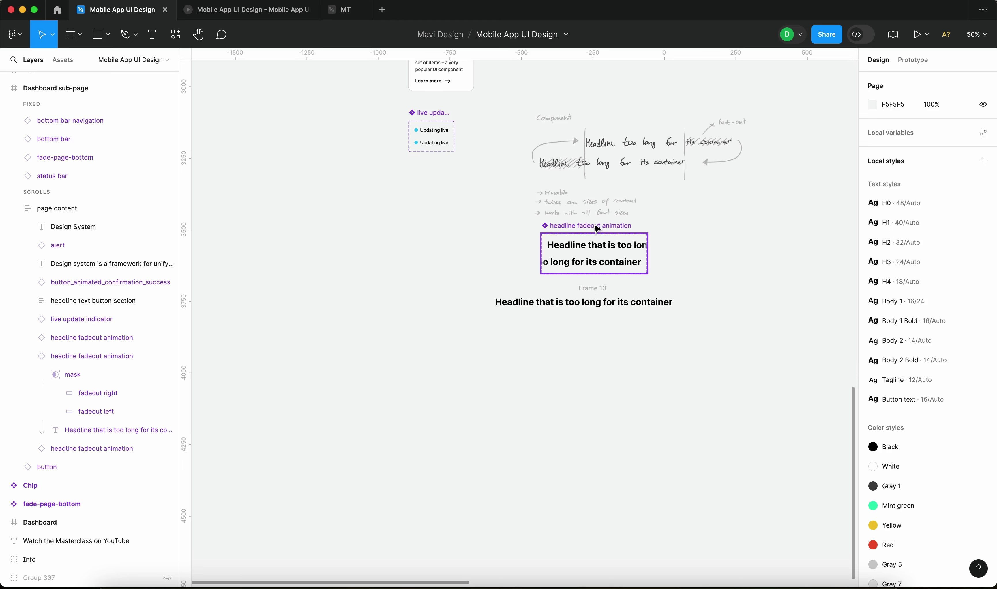
drag(597, 229, 457, 191)
scroll(449, 195, up, 5)
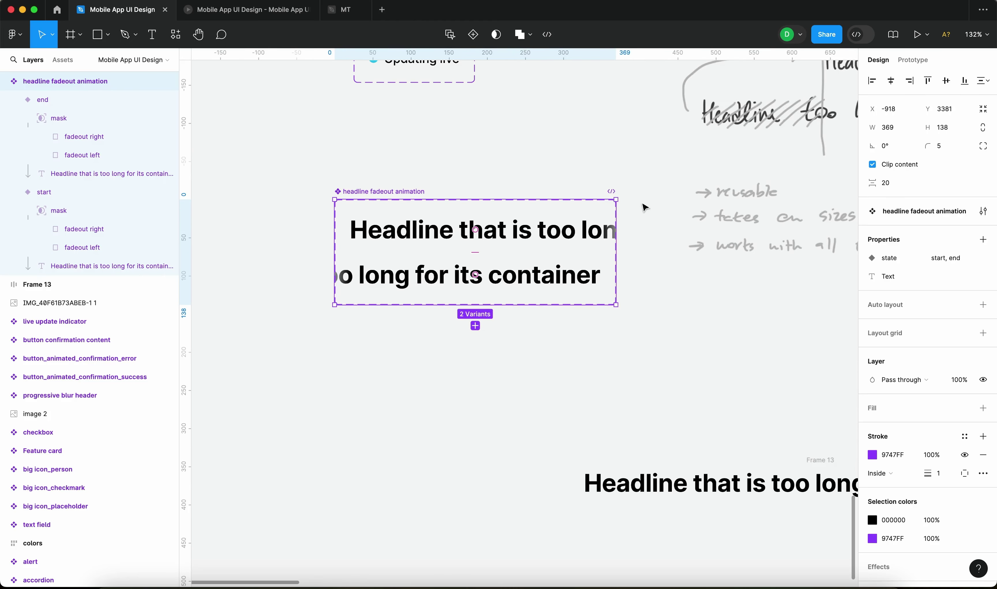
Move the handwritten sketch image well below the headline fadeout animation component set and delete the leftover Frame 13 headline
click(912, 60)
click(452, 129)
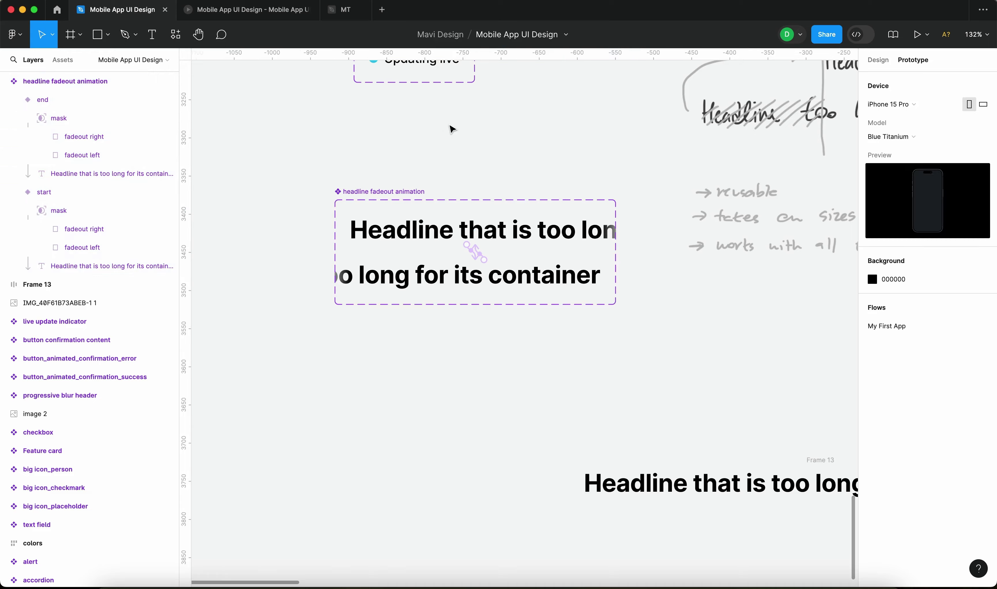
scroll(451, 128, down, 5)
mouse_move(635, 187)
mouse_down()
mouse_move(632, 247)
mouse_move(550, 426)
mouse_move(501, 468)
mouse_up()
click(591, 280)
key(BackSpace)
drag(606, 235, 581, 337)
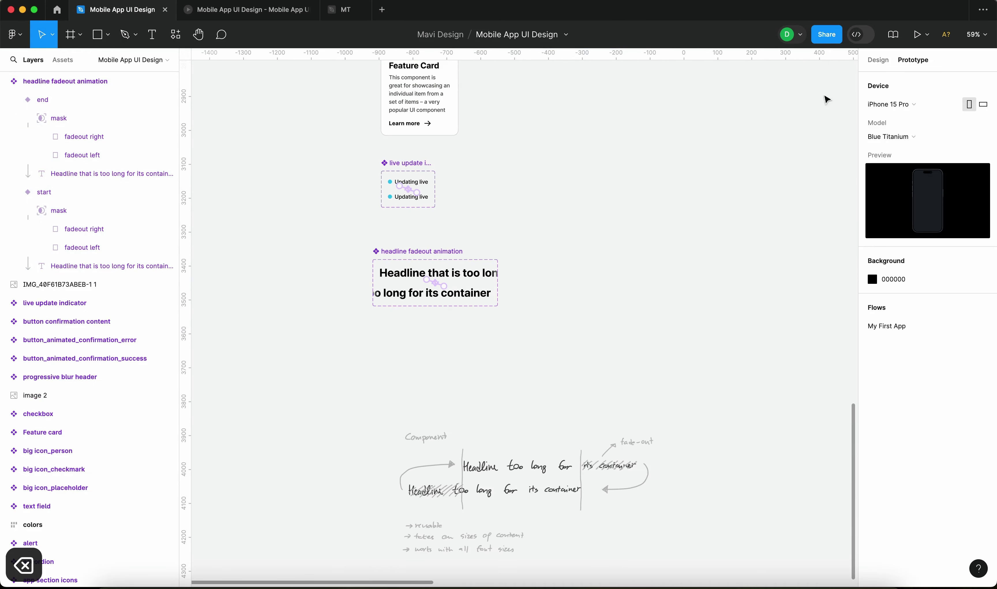
Place the headline fadeout animation component set directly beside the live update indicator component, aligned with its top edge
click(878, 59)
drag(430, 259, 505, 170)
click(619, 315)
scroll(621, 313, up, 2)
key(shift+1)
scroll(608, 314, down, 5)
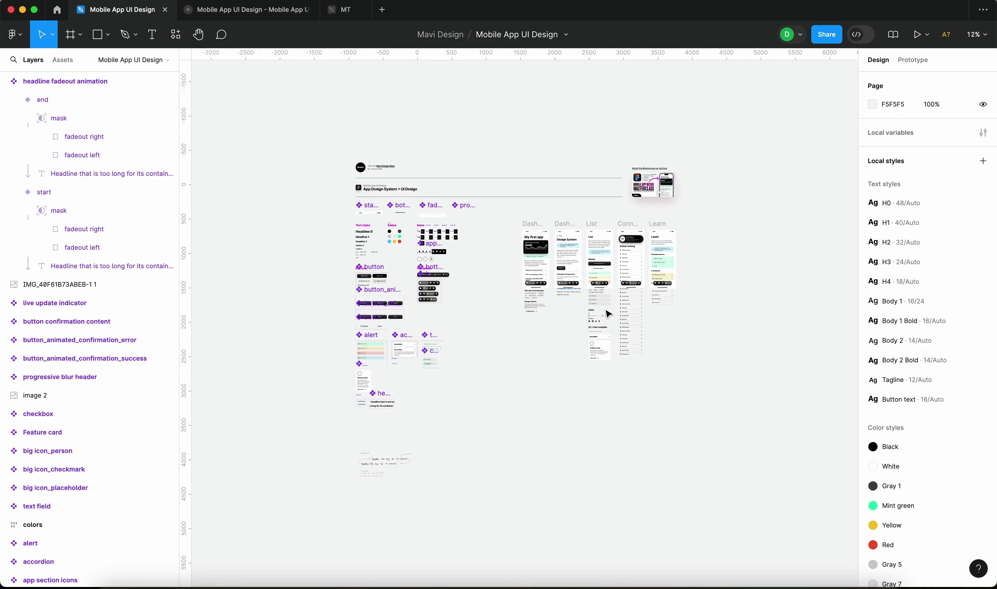
Examine the overall layout of the design system file, from the component library to the app screens and the masterclass link
drag(720, 411, 342, 222)
click(326, 410)
scroll(377, 421, up, 10)
scroll(374, 422, down, 8)
scroll(348, 404, up, 5)
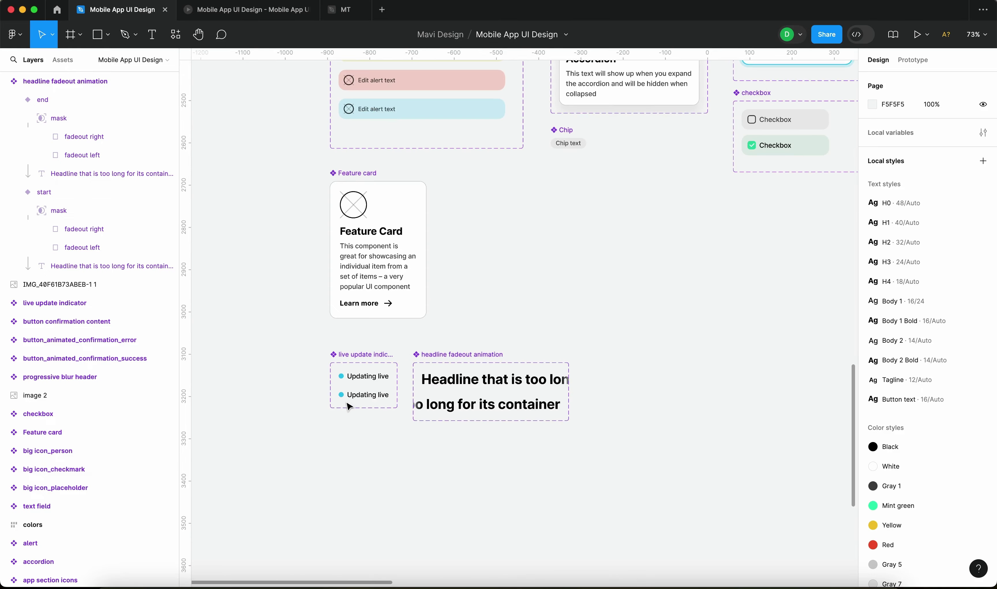
scroll(358, 436, down, 5)
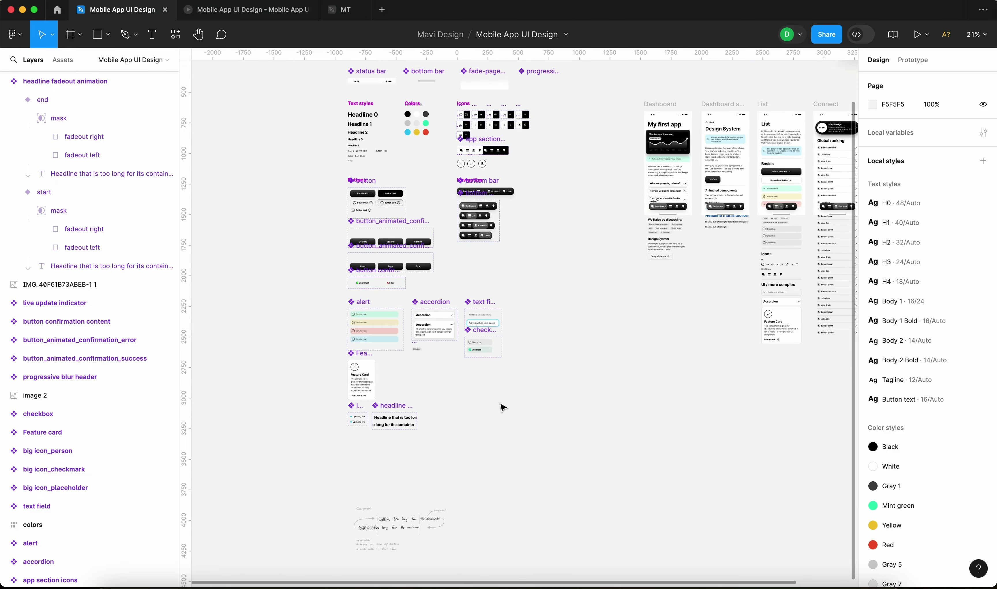
scroll(541, 376, right, 3)
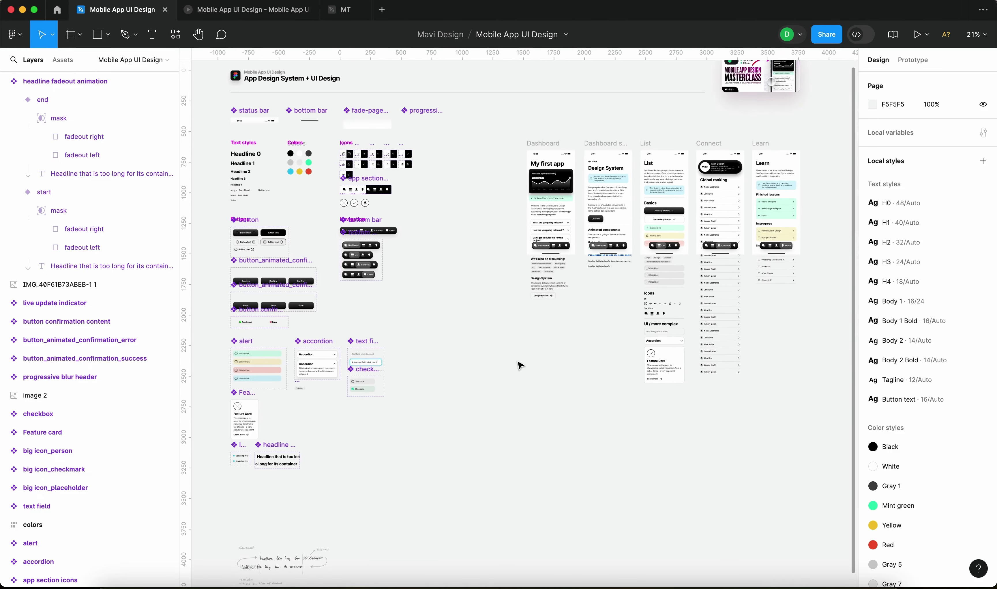
scroll(525, 324, up, 4)
click(780, 199)
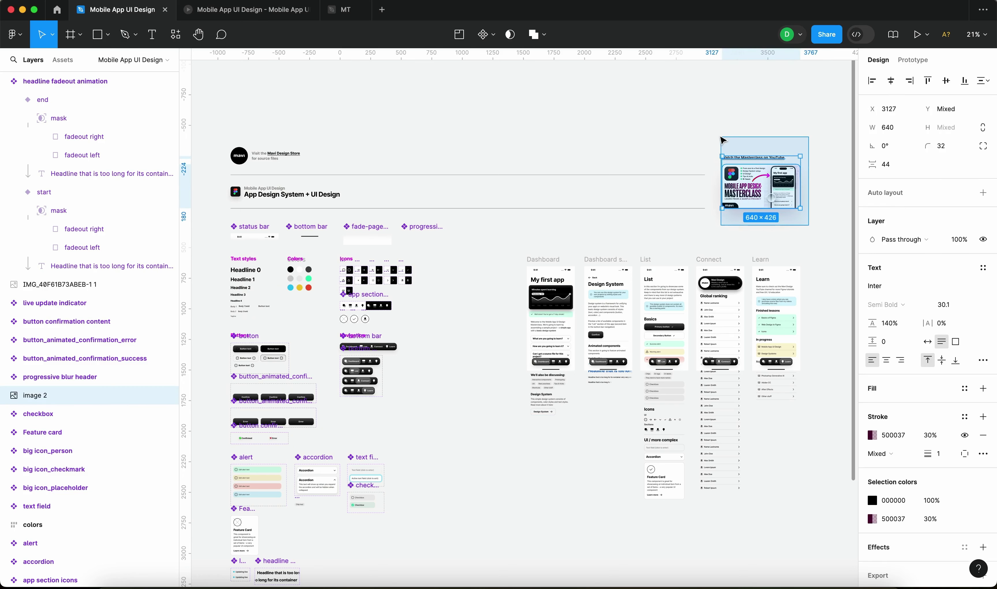
click(691, 121)
Move the handwritten sketch image up beside the headline fadeout animation component set
scroll(301, 443, down, 5)
drag(301, 443, 378, 352)
scroll(345, 344, up, 3)
scroll(345, 342, left, 3)
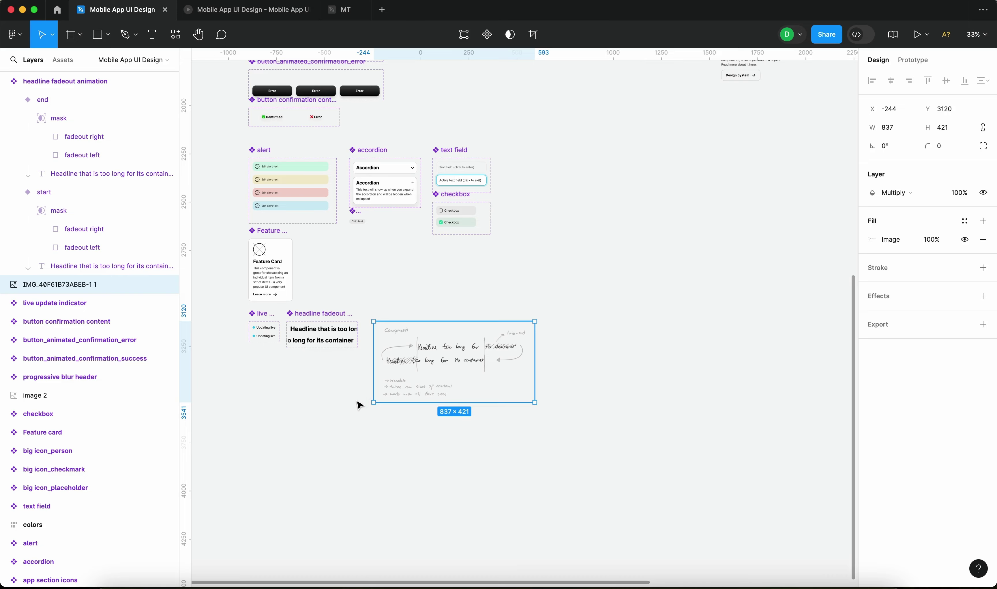
click(351, 416)
scroll(351, 416, down, 5)
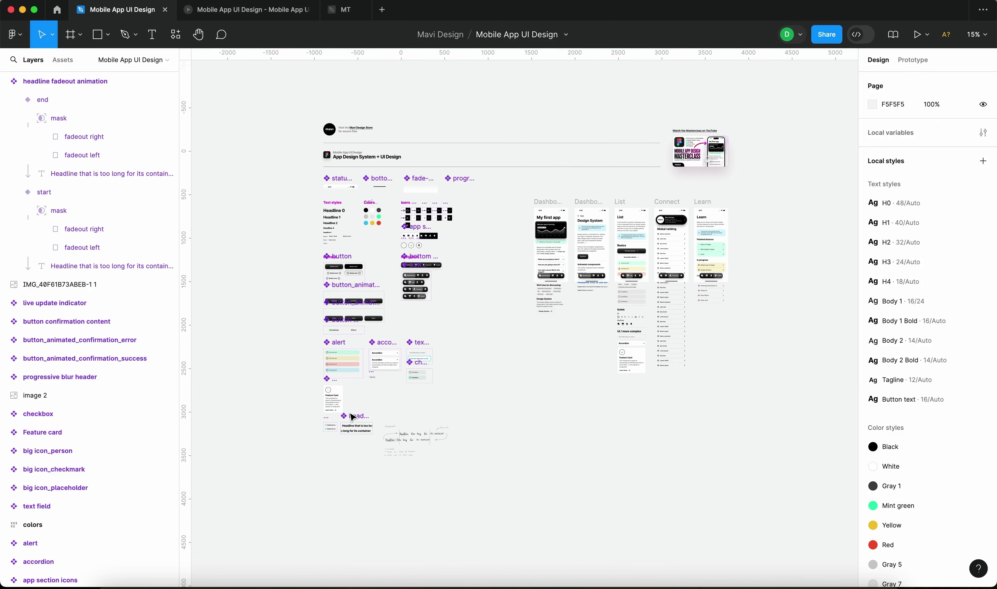